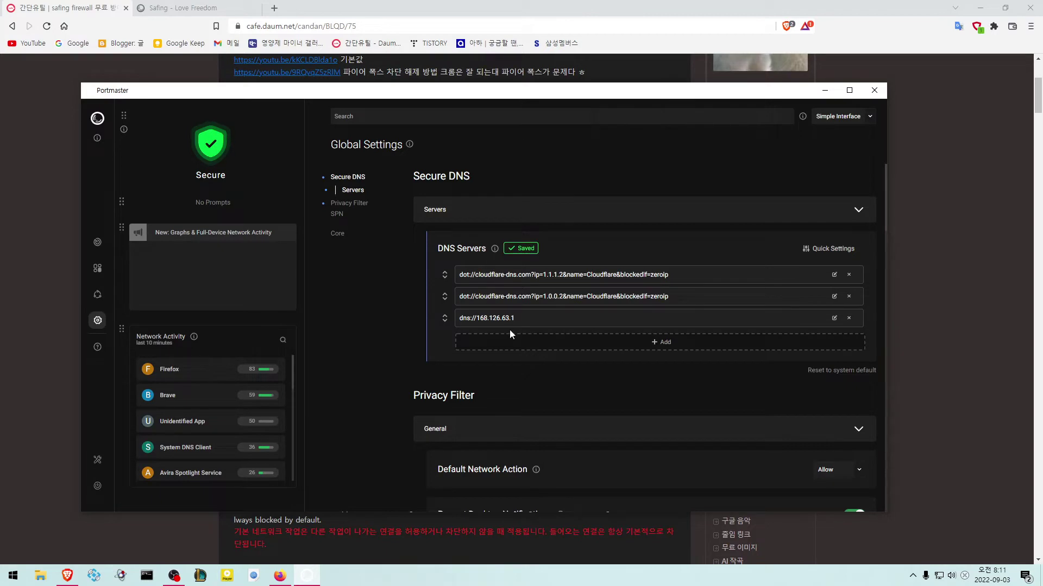
- Add dns://168.126.63.2 as another entry in the DNS Servers list and save it
left_click(573, 345)
type("dns://168.126.63.1")
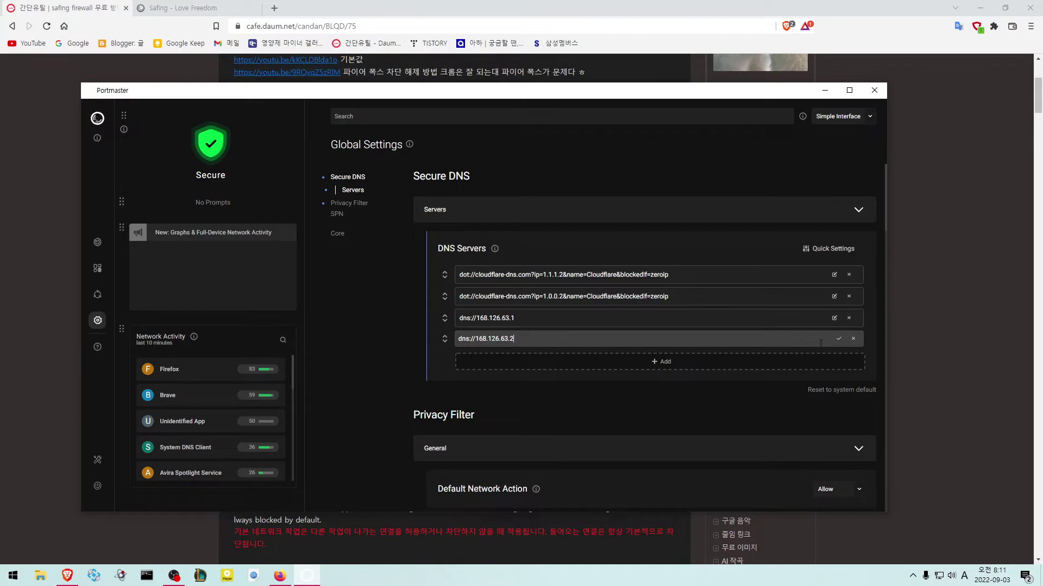
left_click(839, 340)
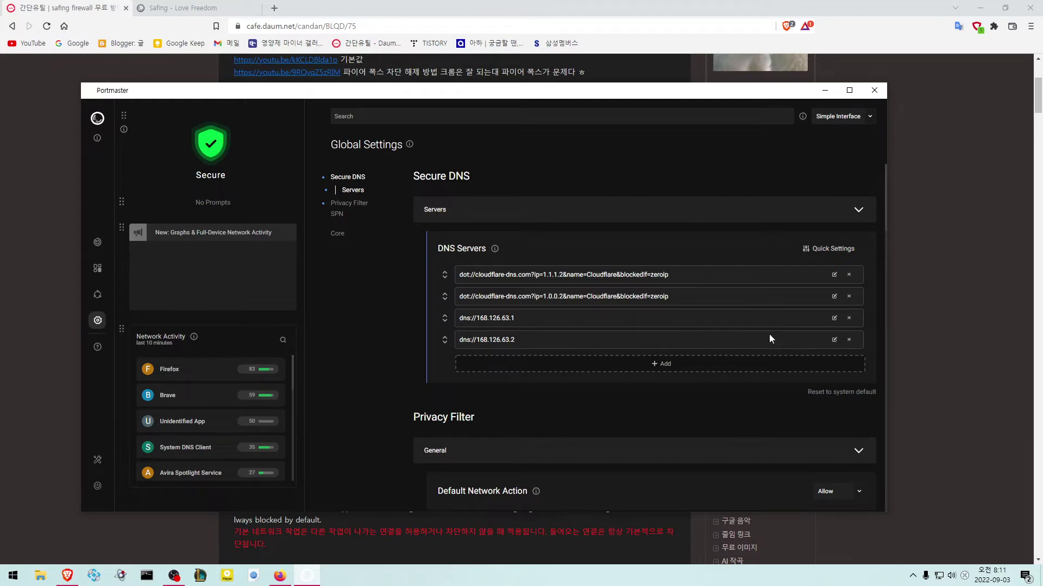
- Remove the dns://168.126.63.1 and dns://168.126.63.2 entries from the DNS Servers list
left_click(849, 318)
left_click(849, 318)
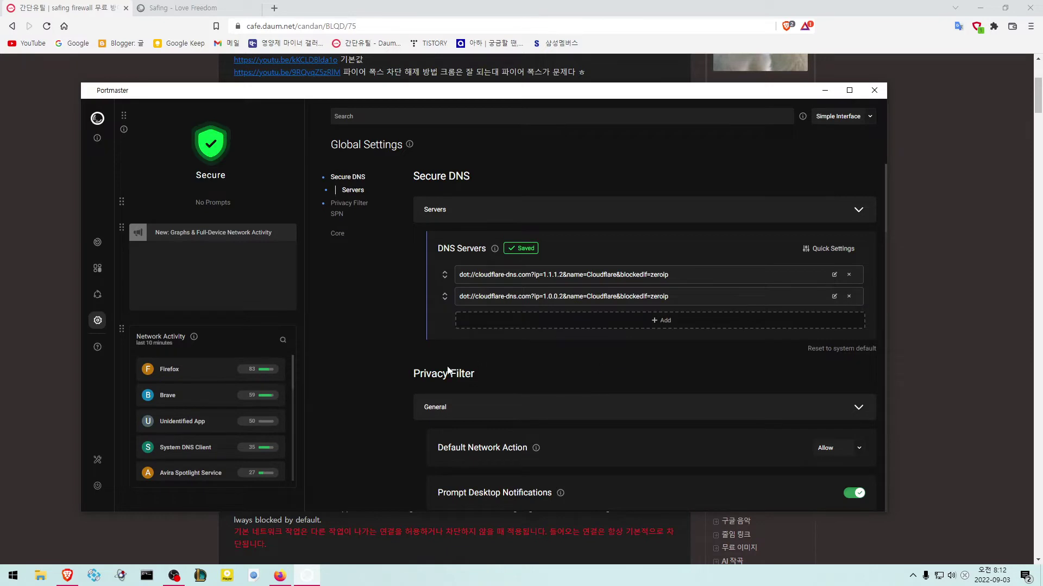
- Switch to the Brave browser and examine the guide's Secure DNS section, highlighting the two example dns:// addresses
left_click(38, 310)
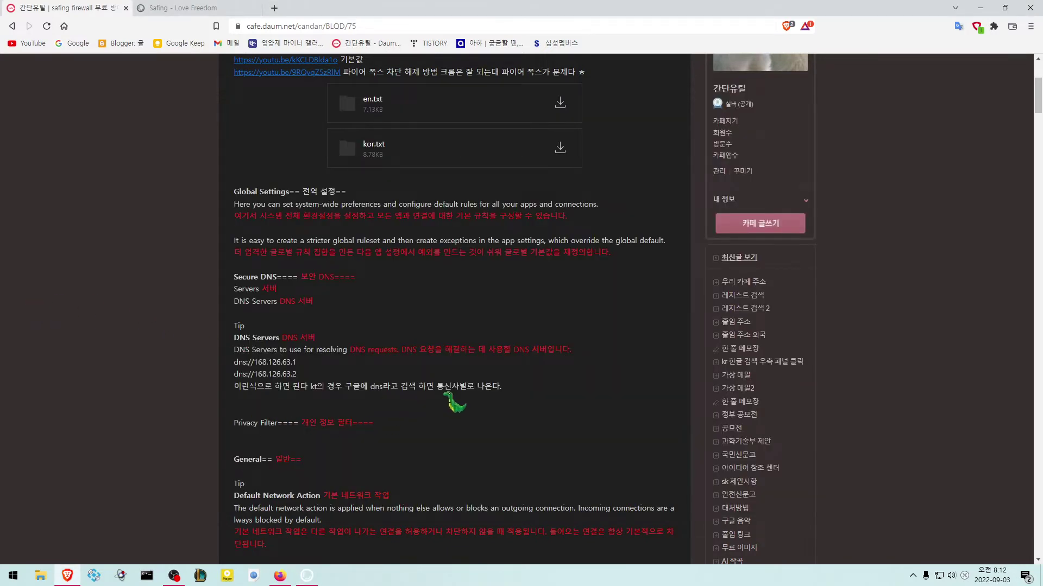
left_click_drag(513, 388, 238, 191)
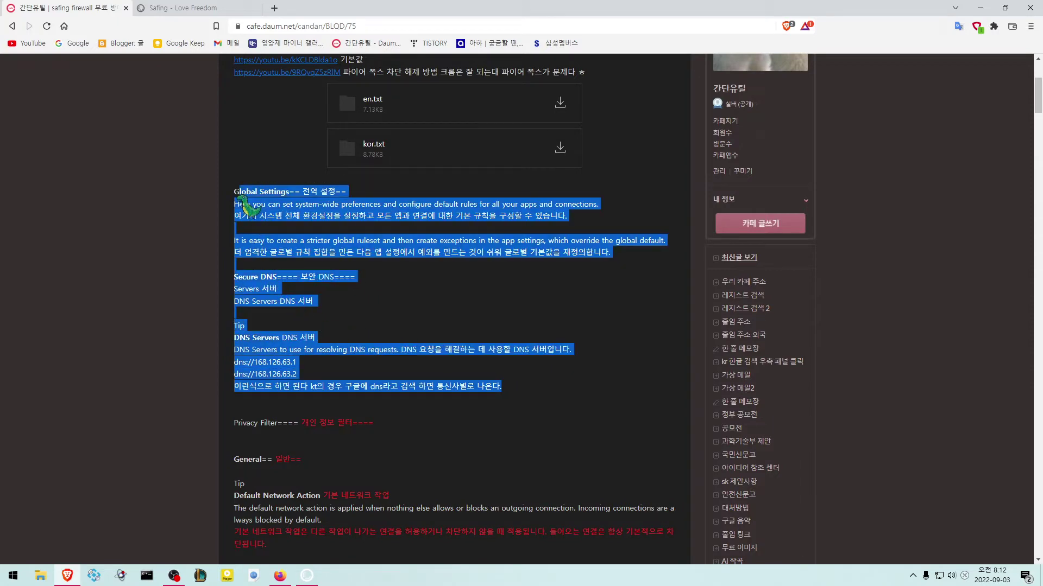
left_click(321, 384)
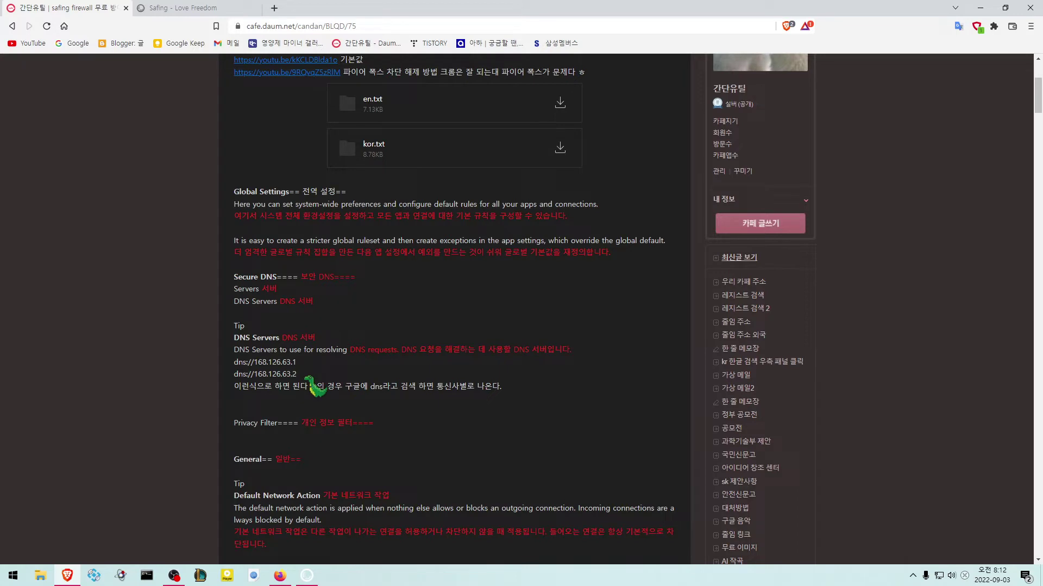
left_click_drag(308, 377, 235, 344)
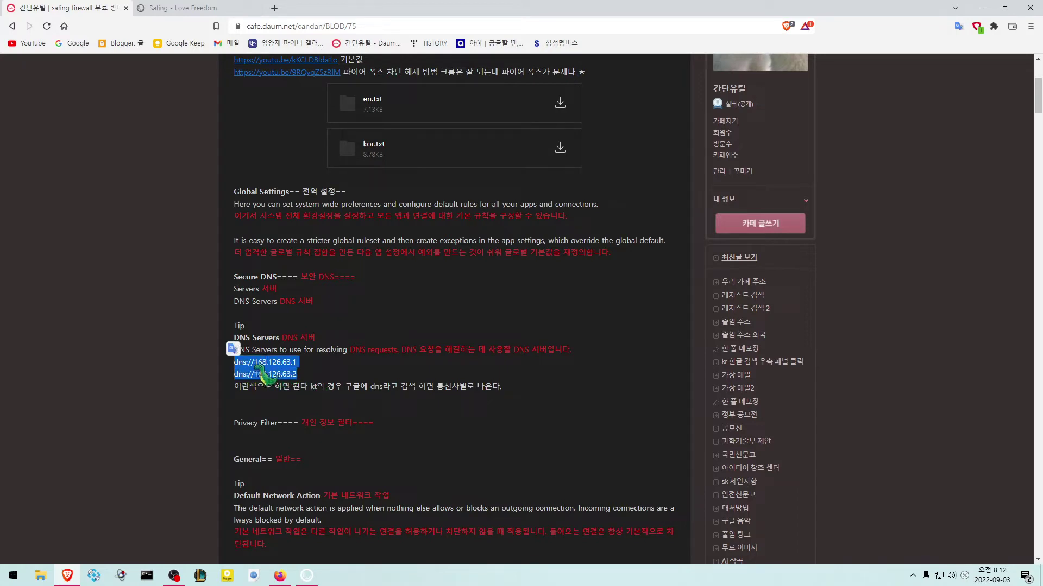
left_click(294, 374)
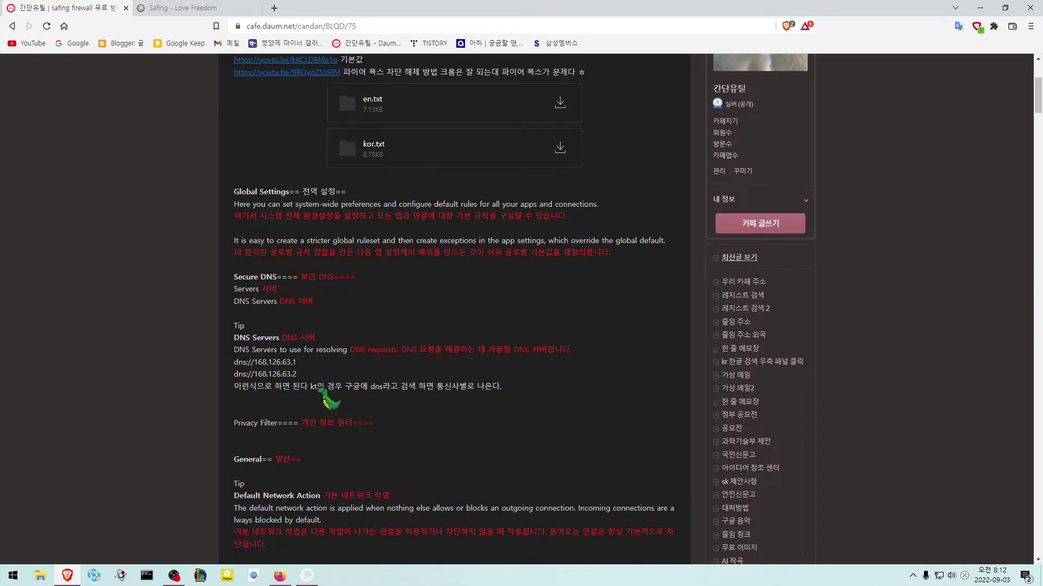
left_click_drag(313, 378, 235, 360)
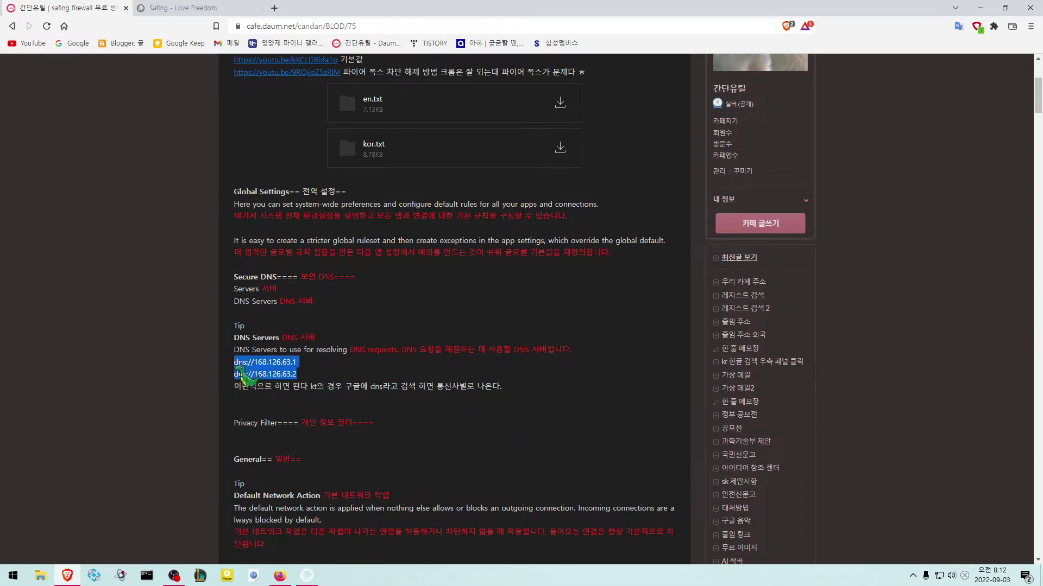
left_click(274, 372)
left_click_drag(302, 380, 239, 365)
left_click(263, 379)
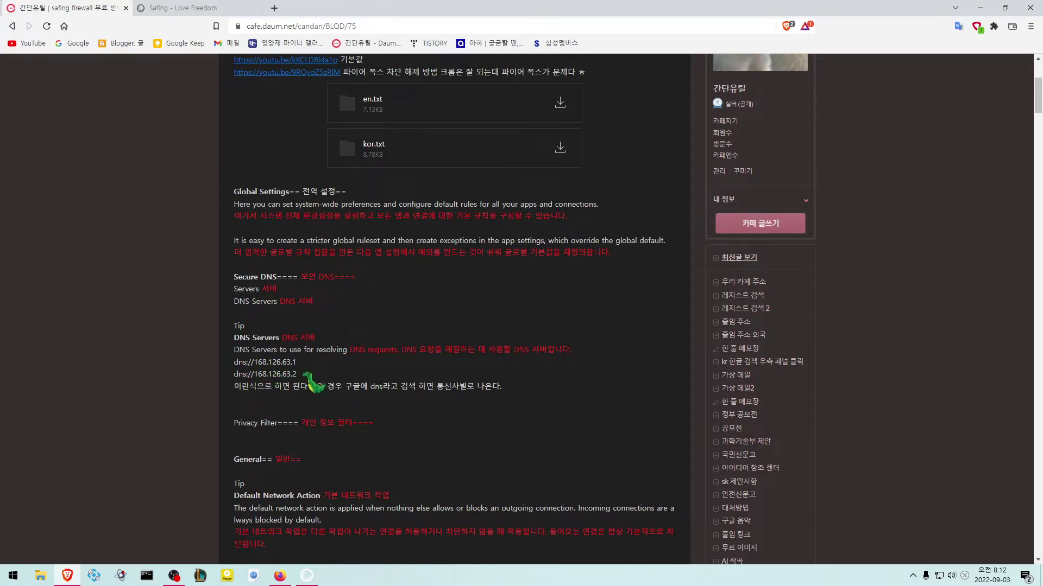
left_click_drag(298, 376, 235, 358)
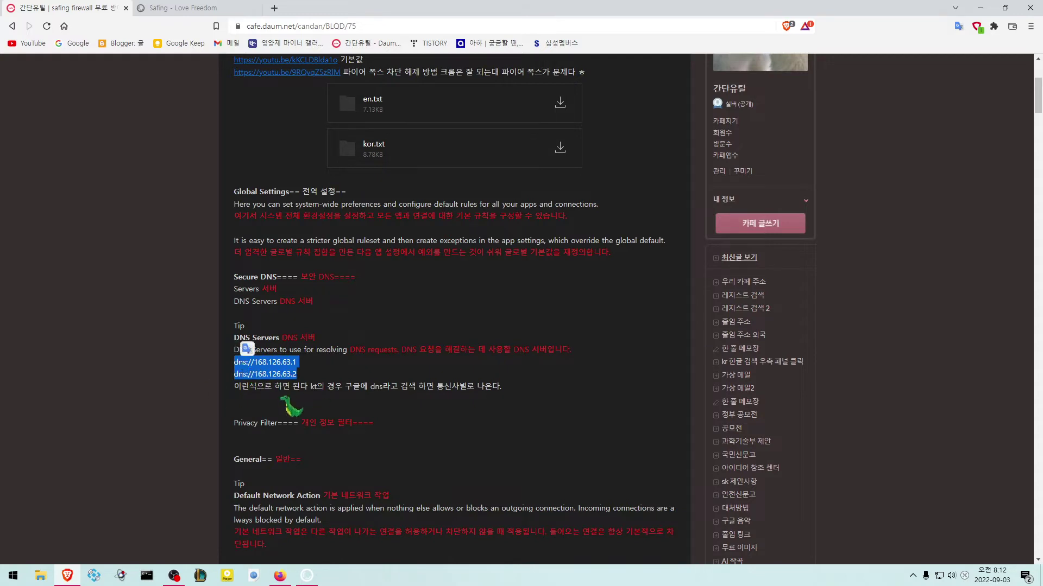
left_click(291, 385)
scroll(362, 402, "down", 2)
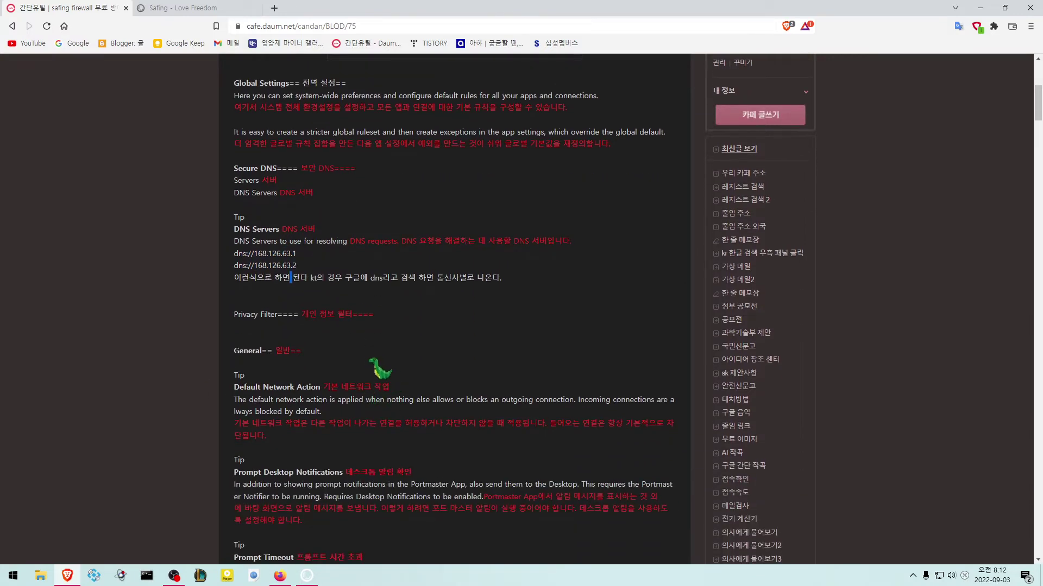
scroll(372, 334, "down", 1)
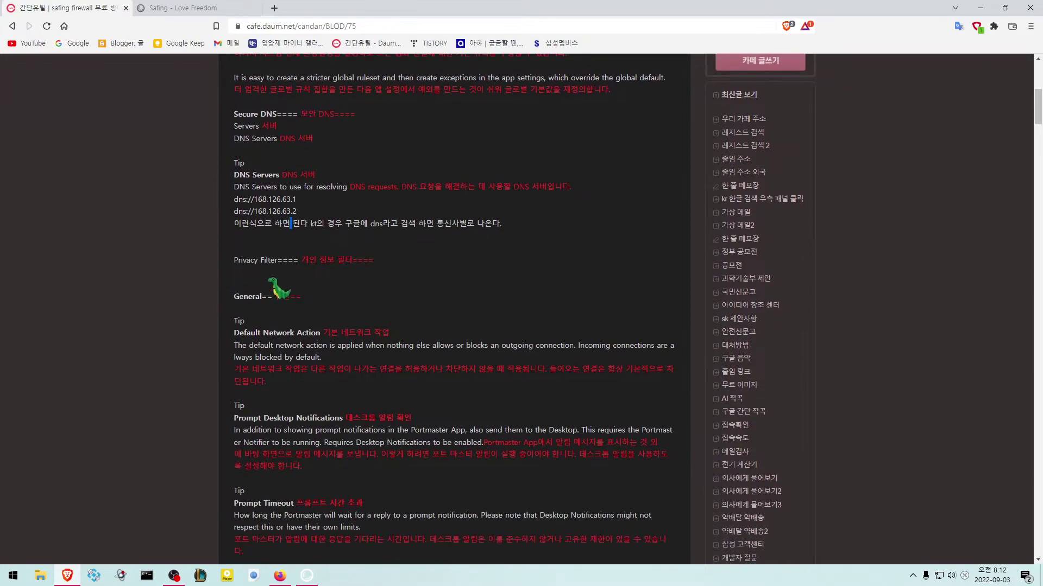
- Compare the Privacy Filter heading in Portmaster with the matching section of the guide in the browser
left_click(307, 576)
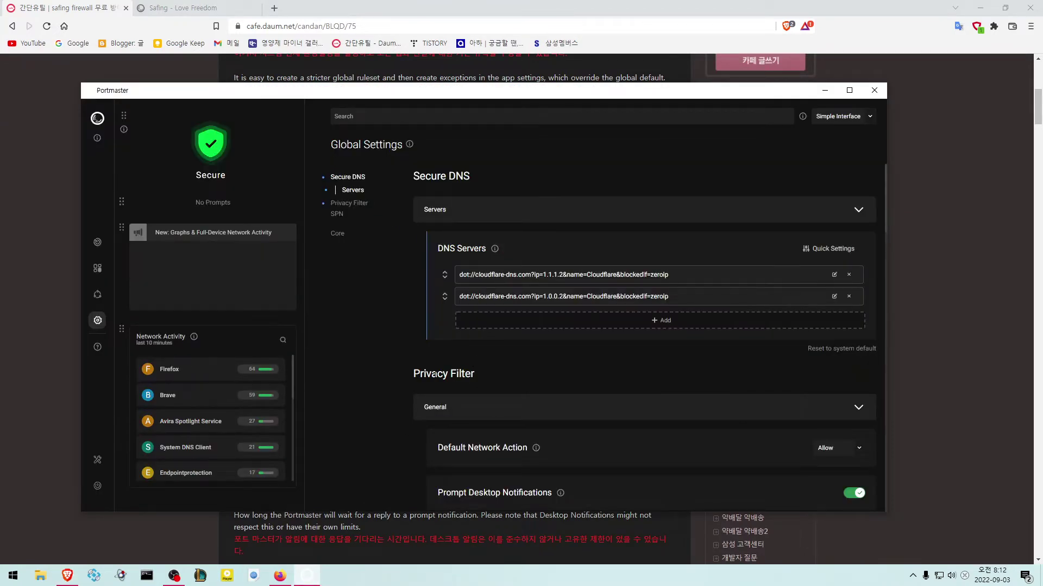
triple_click(480, 377)
left_click(76, 275)
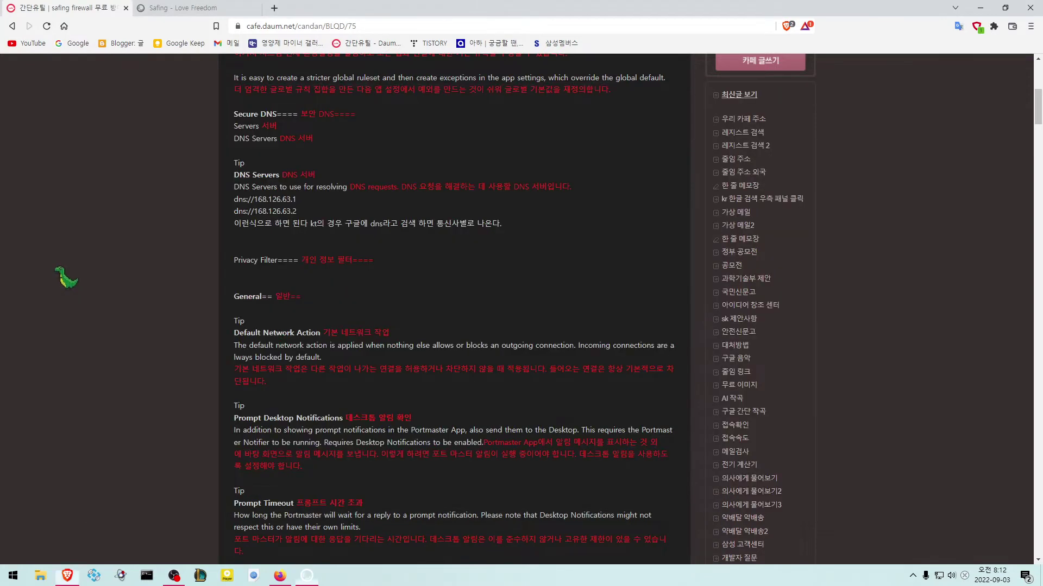
left_click_drag(238, 260, 369, 260)
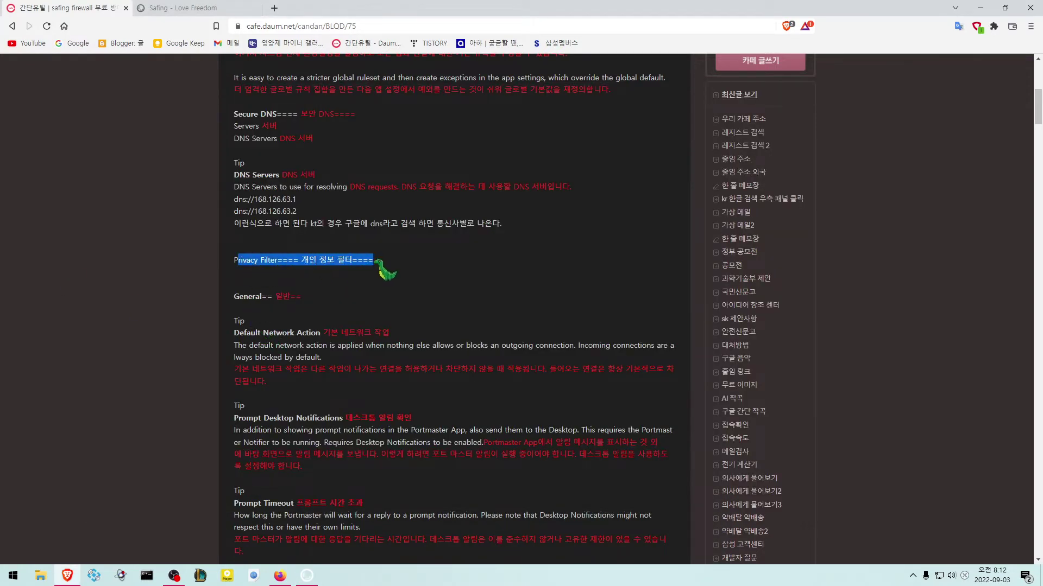
left_click(318, 350)
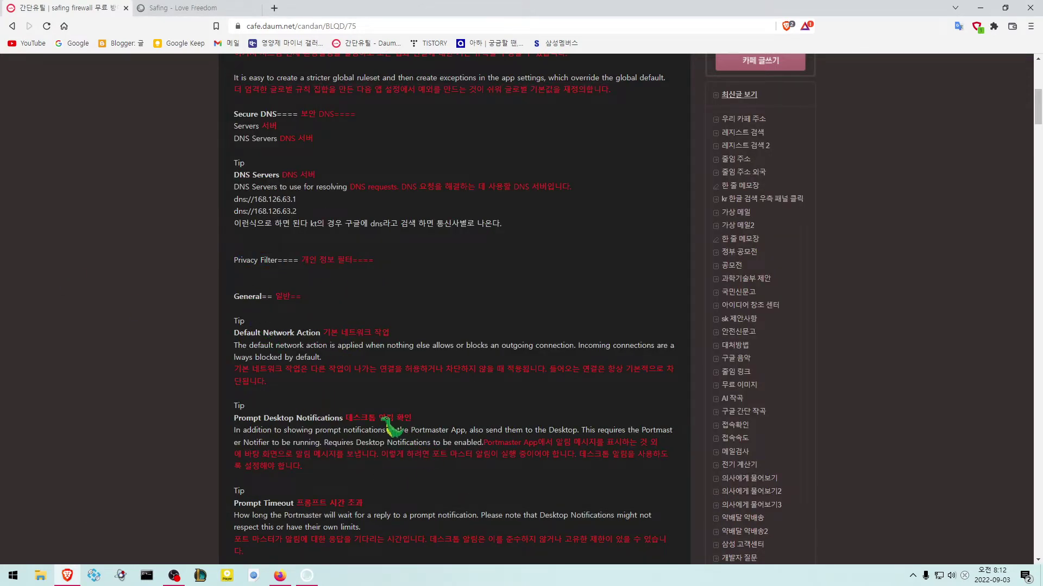
scroll(375, 424, "down", 2)
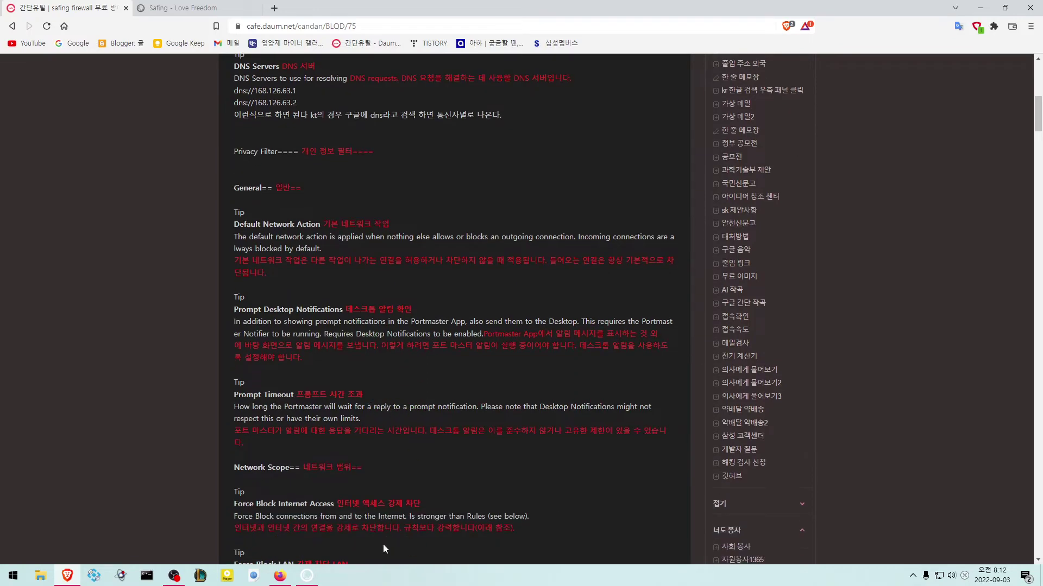
- Switch to Portmaster, review the Privacy Filter's General settings, and view the Prompt Desktop Notifications tip
left_click(307, 575)
scroll(553, 362, "down", 5)
scroll(555, 368, "up", 2)
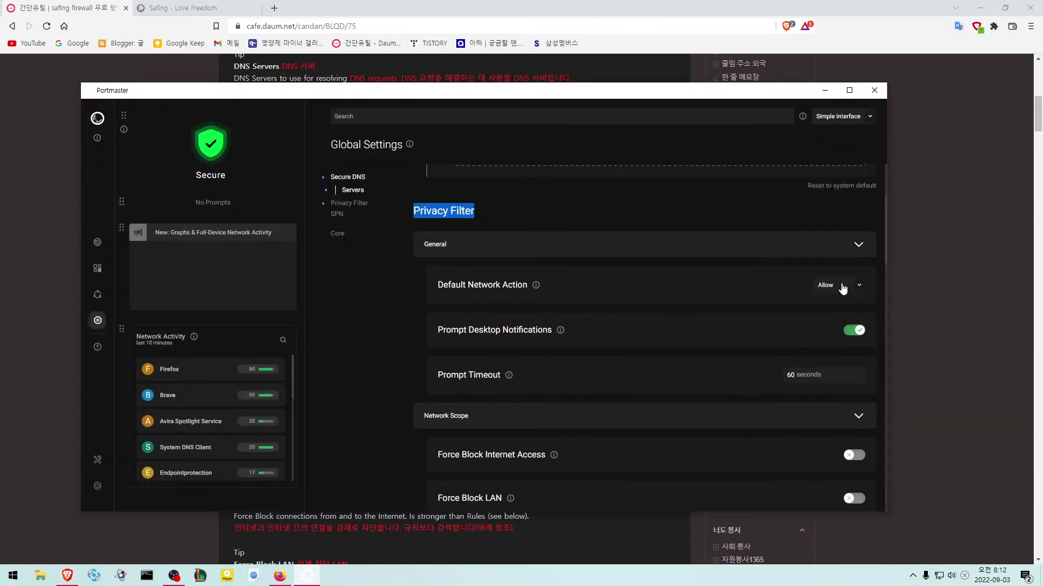
scroll(667, 331, "down", 2)
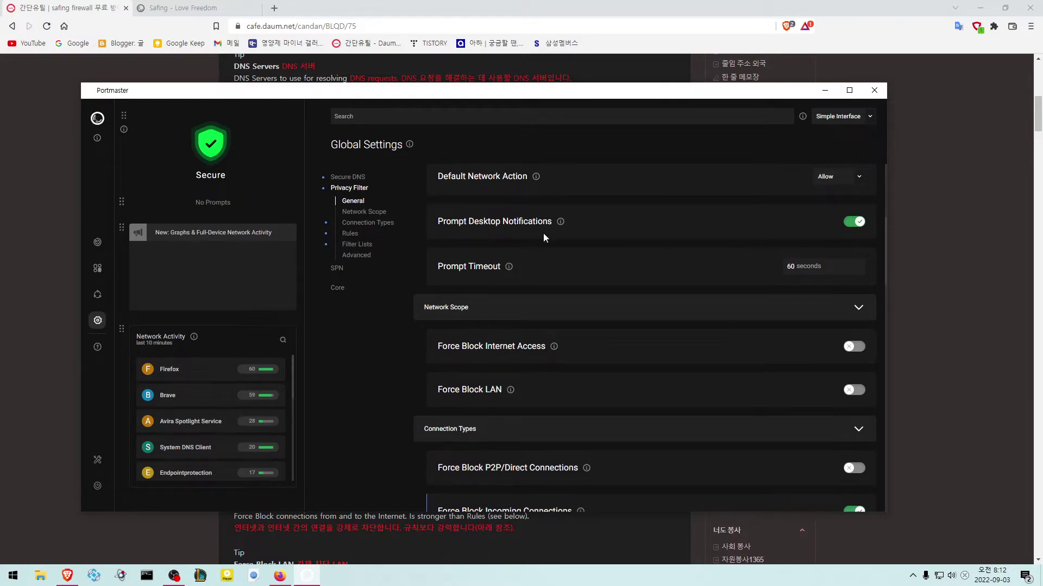
left_click(560, 222)
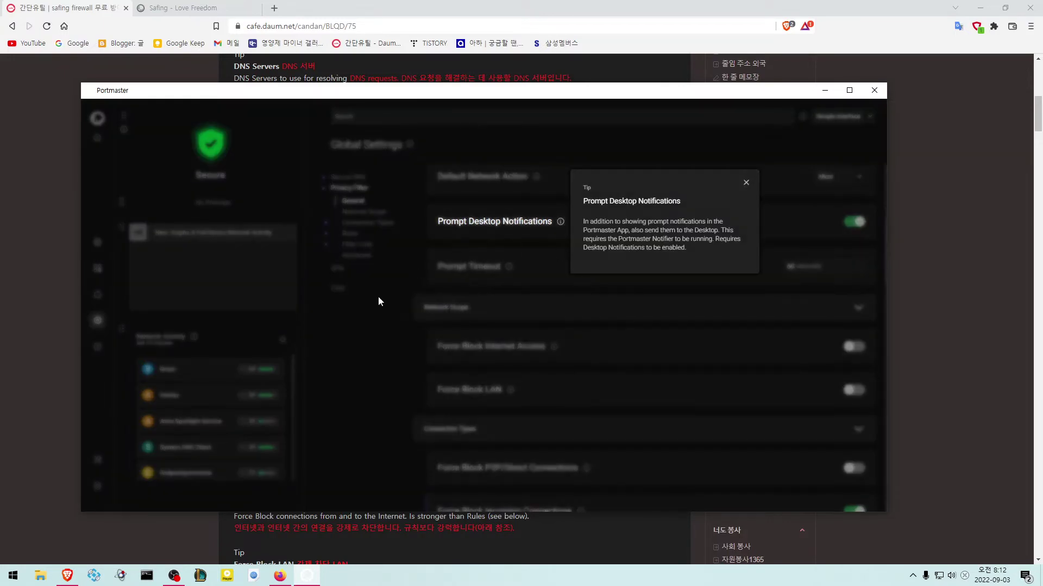
left_click(389, 341)
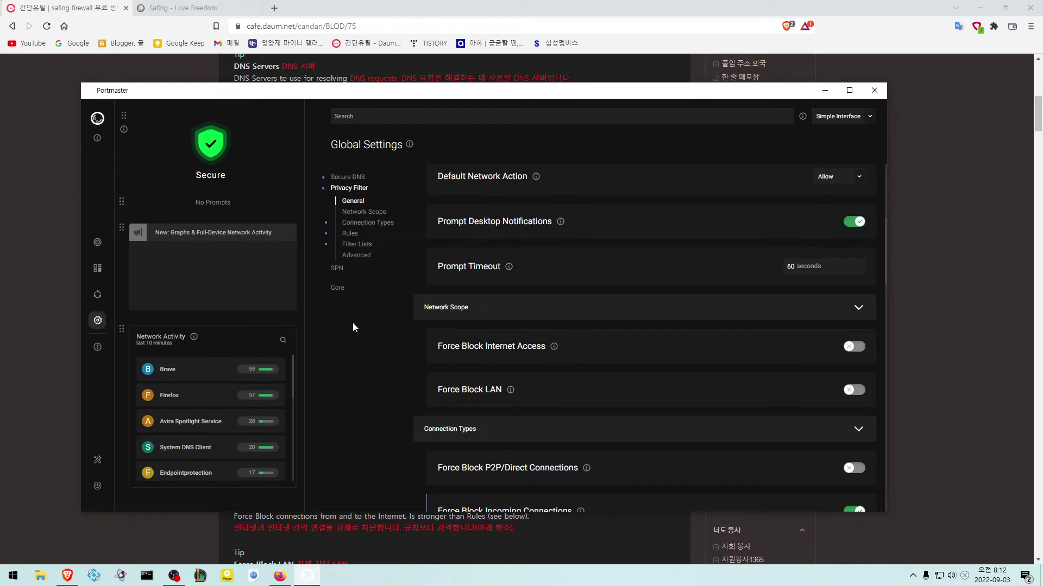
- Go to Portmaster's Network Scope settings and look through the guide's General and Network Scope explanations in the browser
left_click(365, 213)
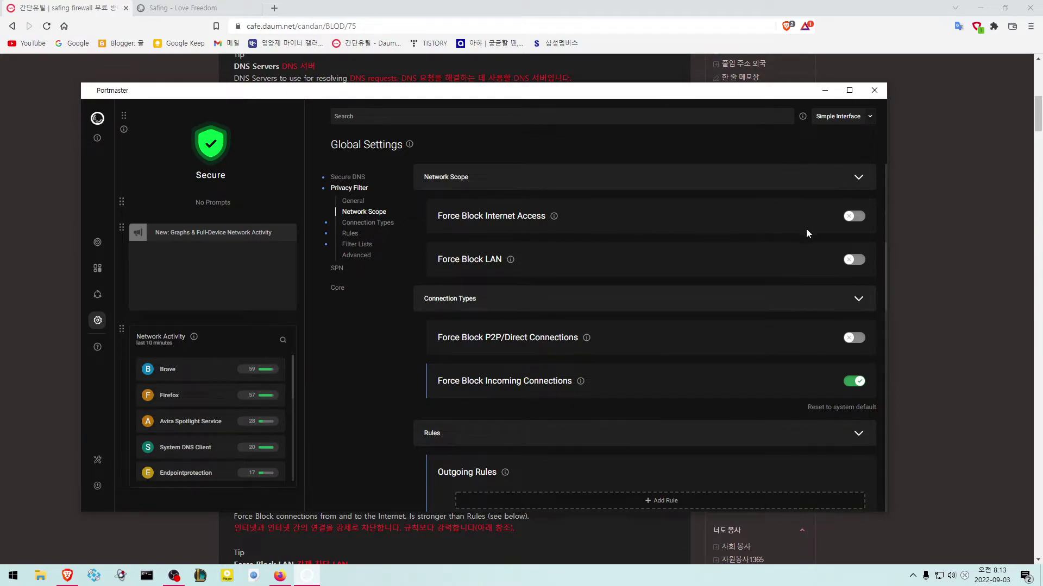
left_click(942, 259)
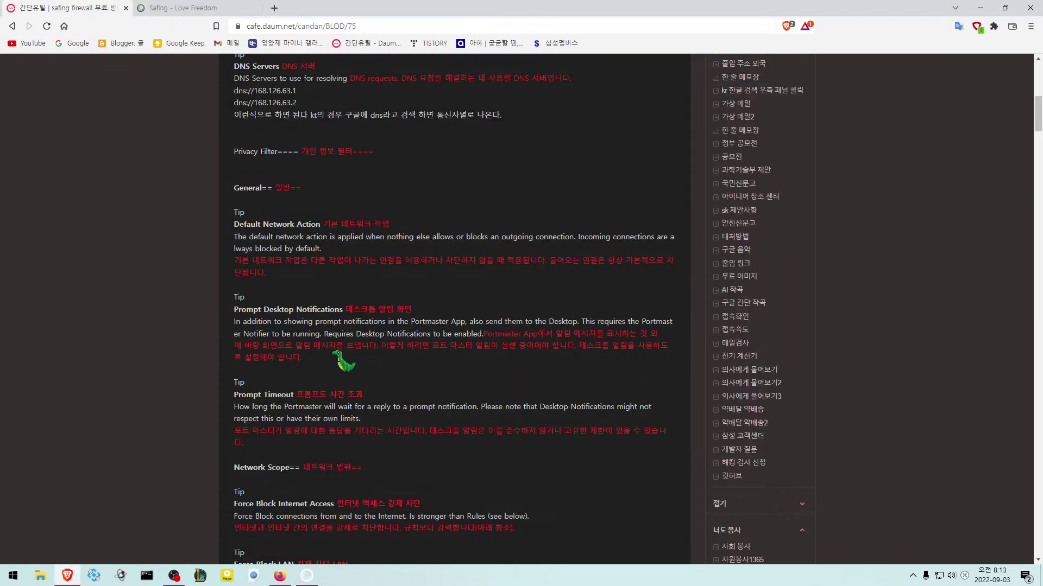
scroll(320, 347, "down", 2)
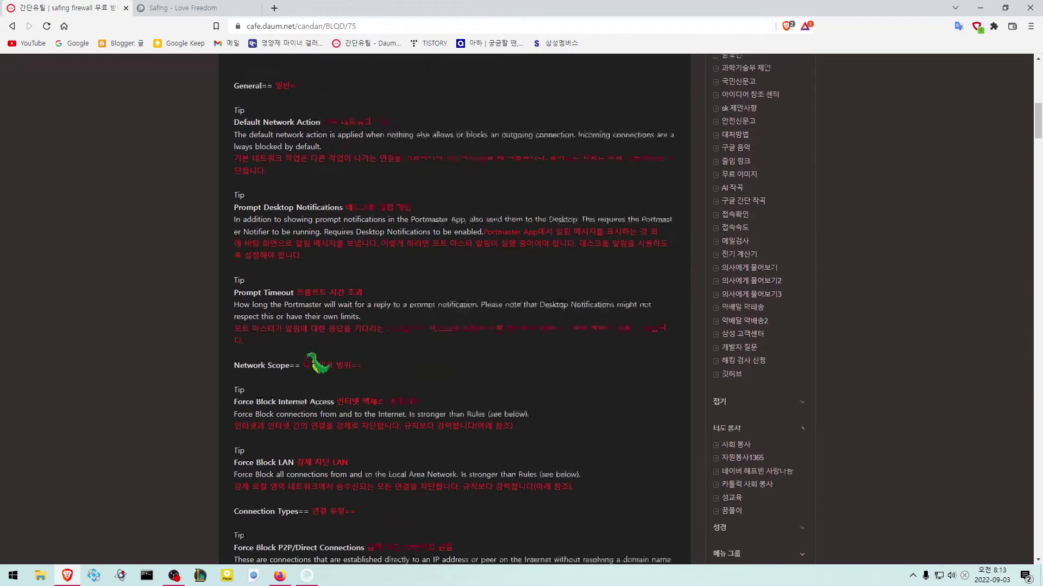
scroll(317, 364, "up", 2)
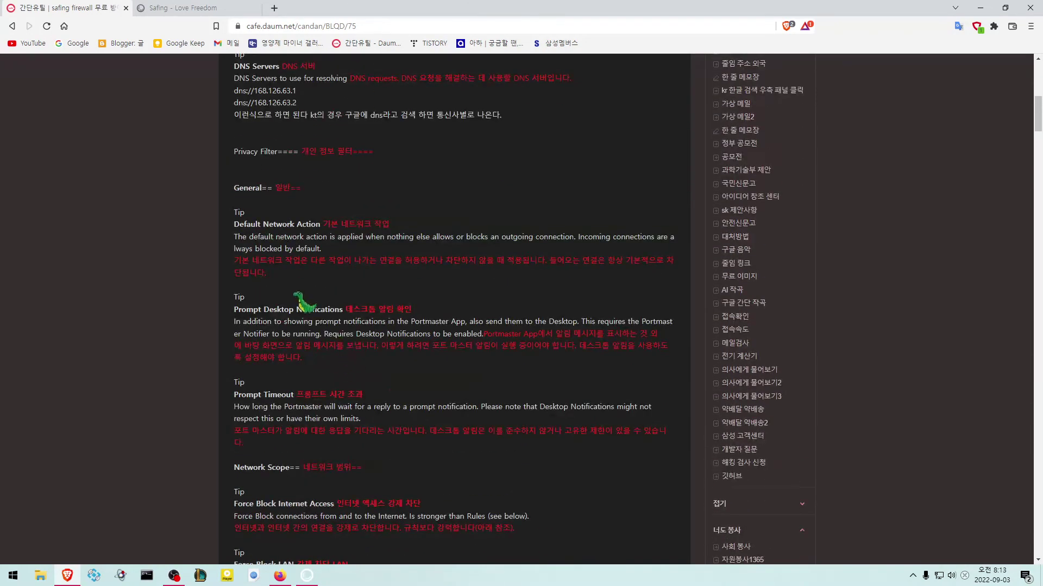
- Switch to Portmaster and collapse and re-expand the Network Scope section
left_click(307, 575)
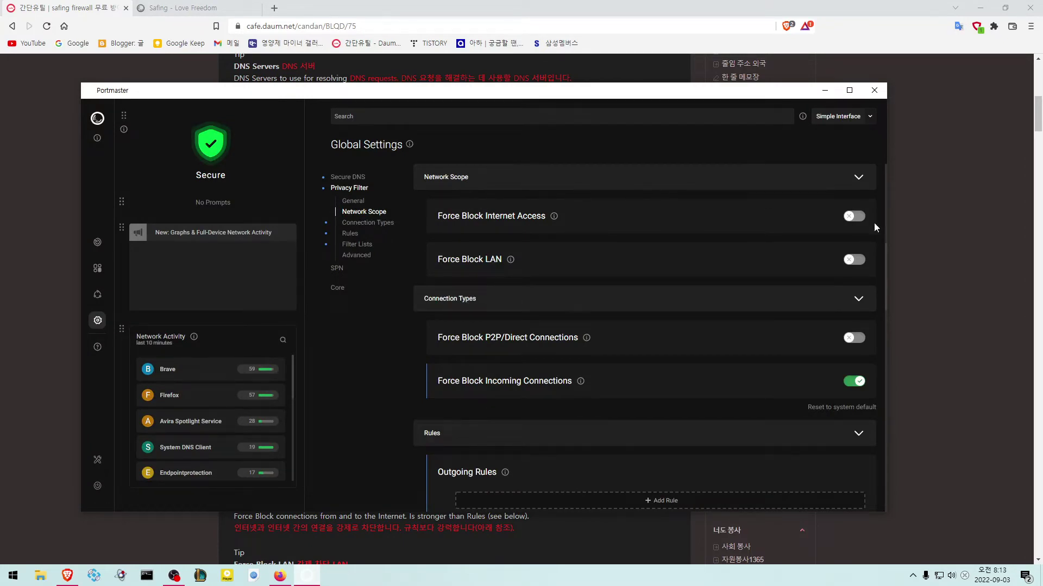
left_click(430, 178)
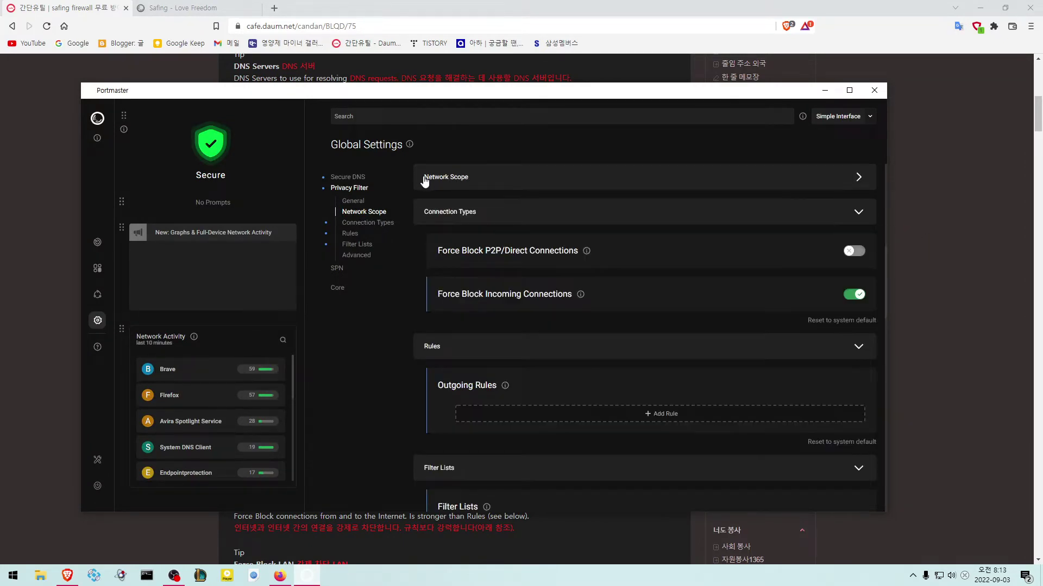
left_click(439, 180)
left_click(439, 179)
left_click(439, 179)
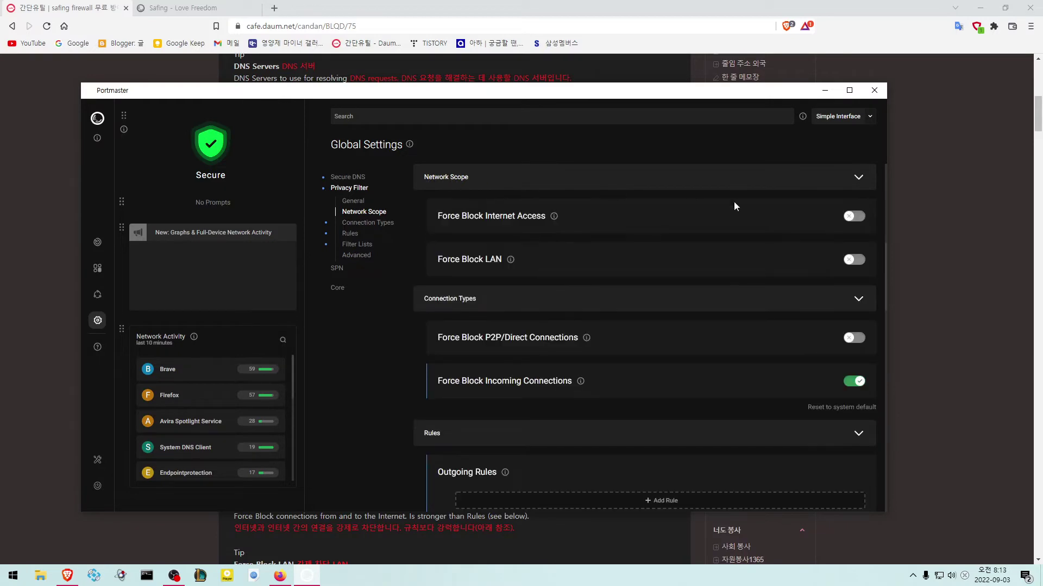
- Return to the guide in the browser and locate its Network Scope heading
left_click(934, 232)
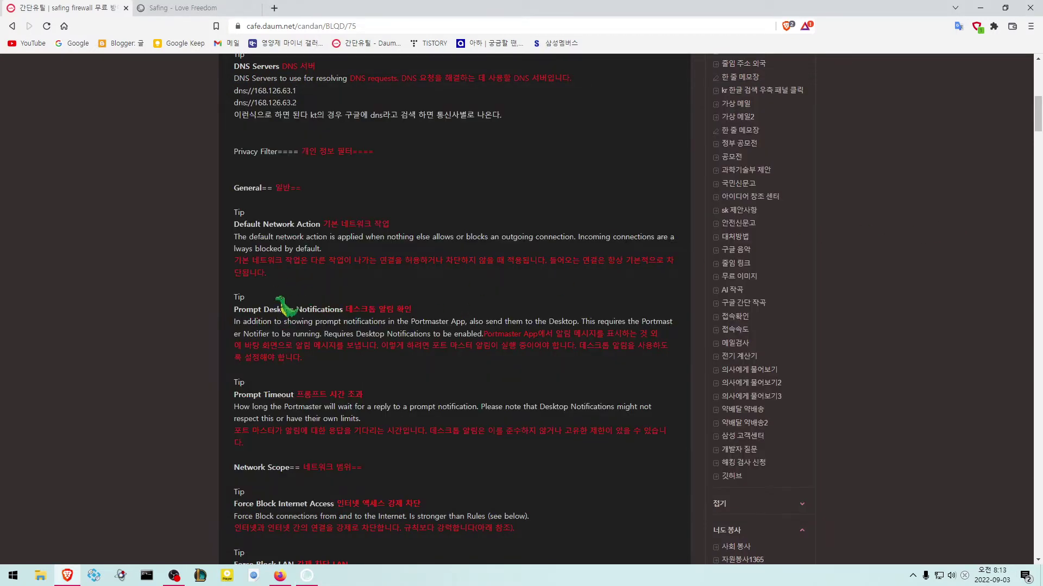
scroll(282, 302, "up", 1)
scroll(277, 352, "down", 2)
scroll(282, 353, "down", 2)
left_click_drag(235, 304, 289, 305)
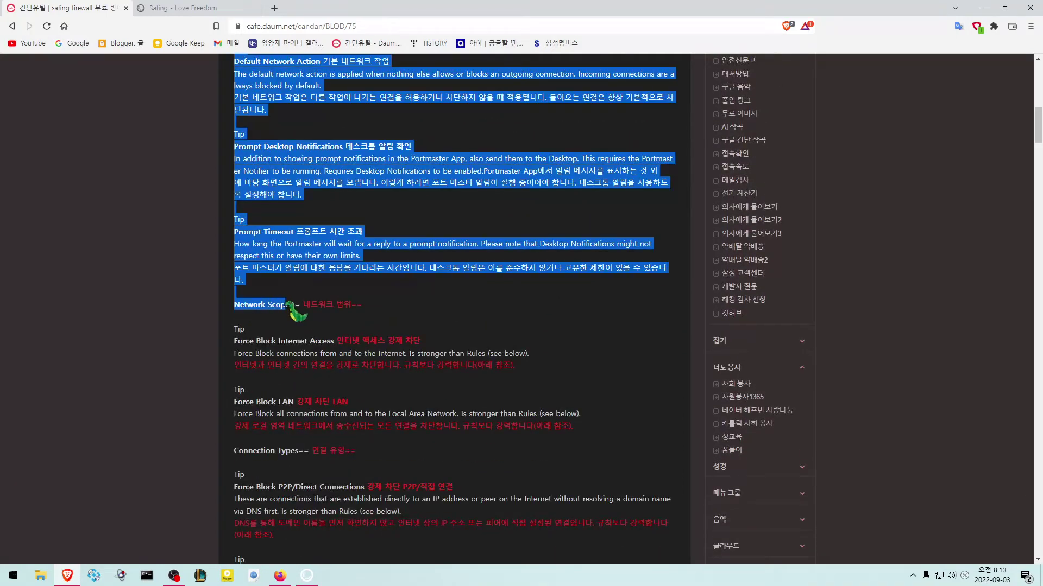
left_click(302, 315)
- Compare Portmaster's Force Block Internet Access setting with its Korean explanation in the browser guide
left_click(307, 575)
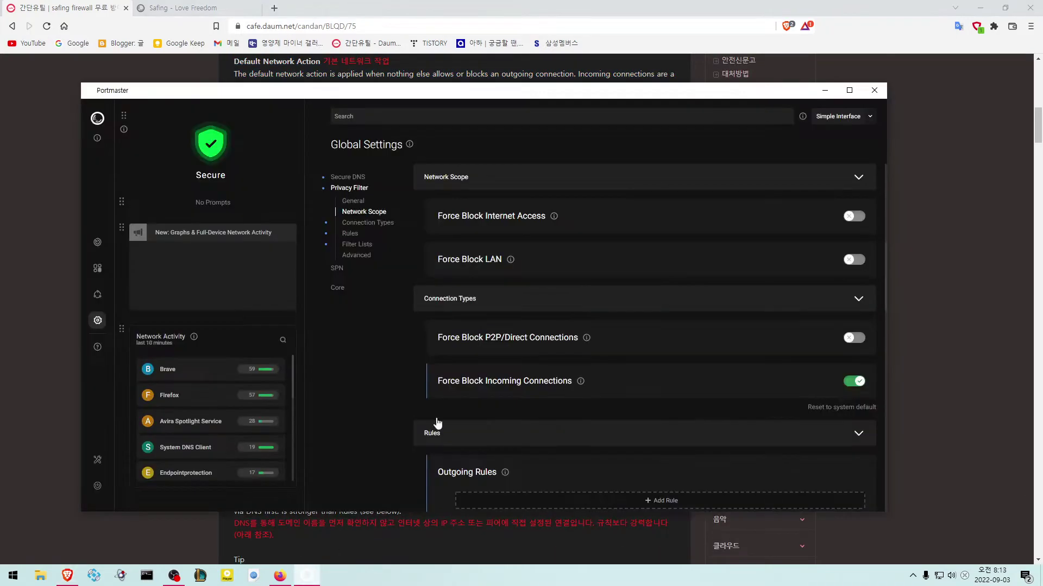
left_click(906, 243)
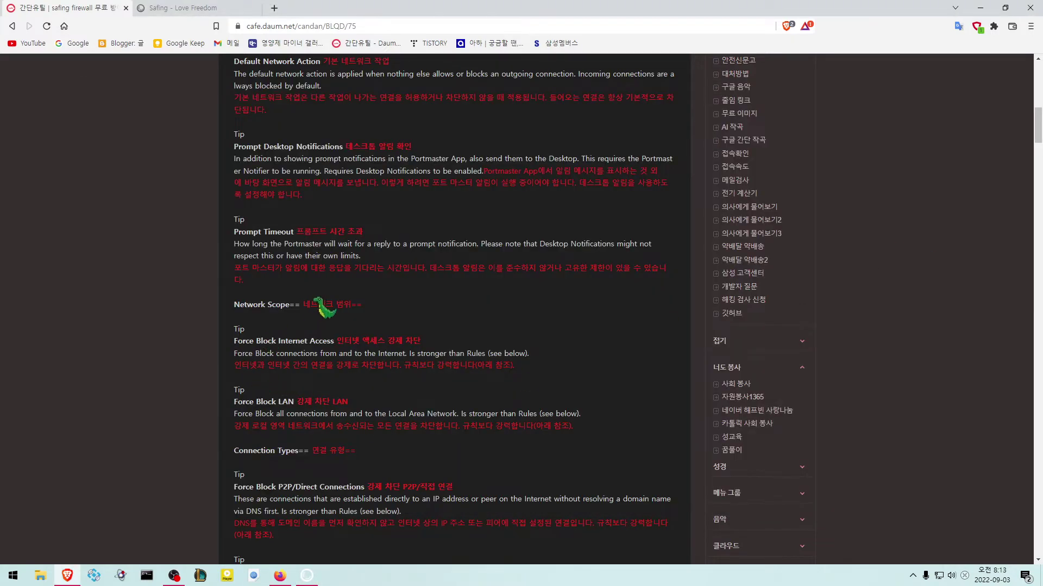
left_click_drag(340, 345, 435, 347)
left_click(307, 572)
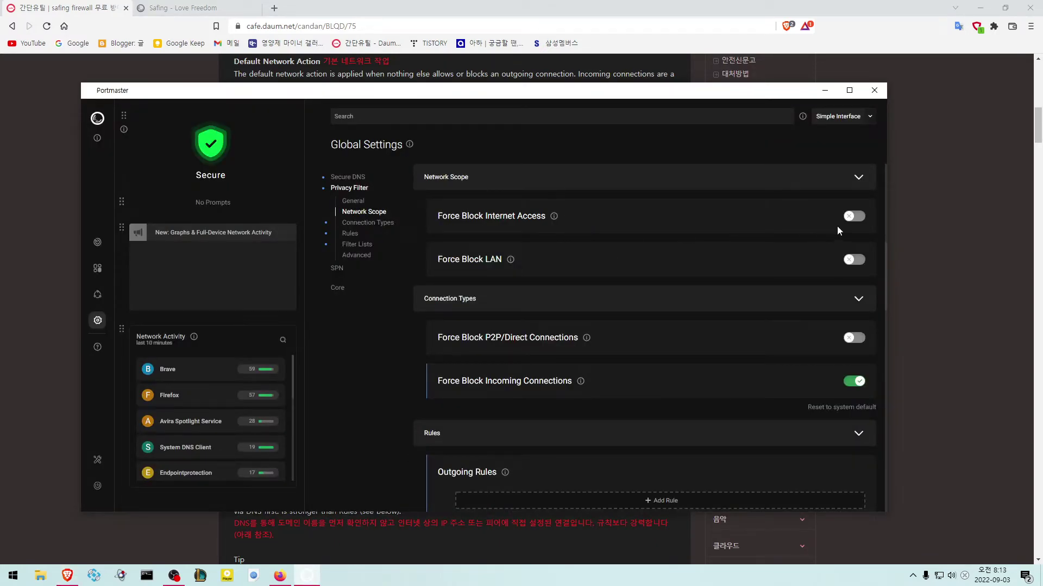
left_click(926, 277)
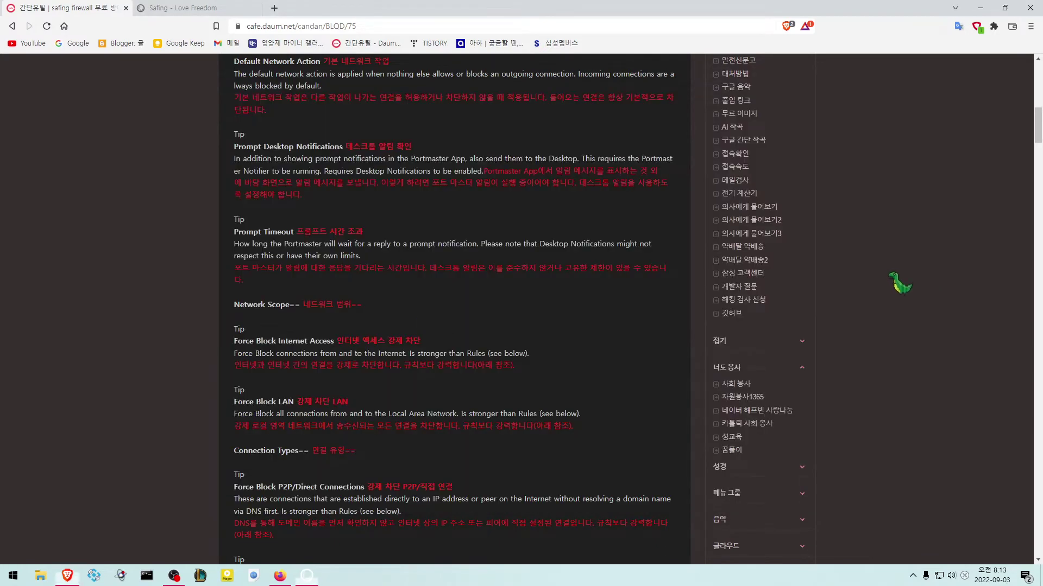
- Highlight the Korean name and explanation of Force Block LAN in the browser guide
left_click_drag(299, 402, 347, 403)
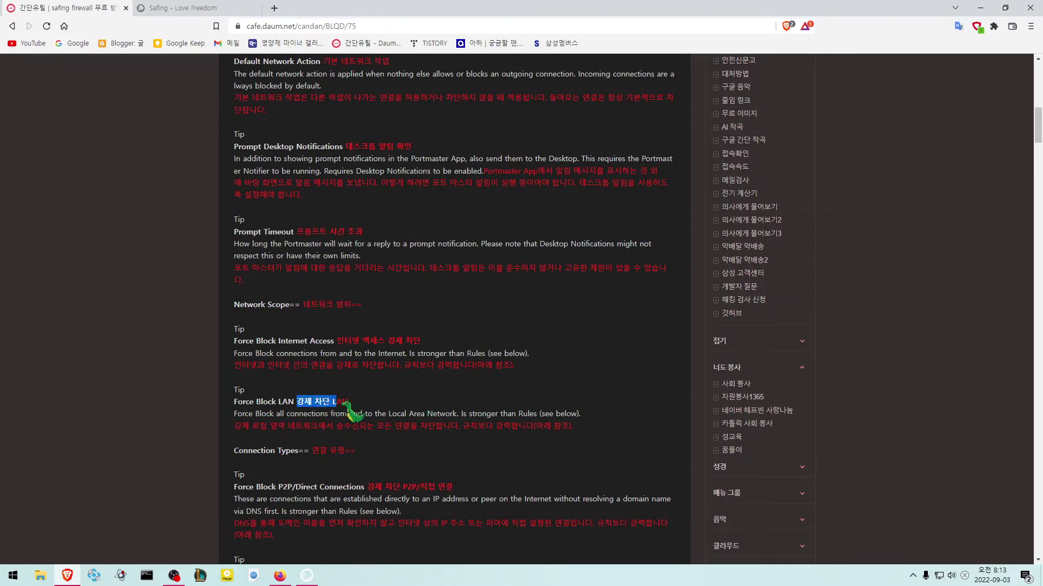
left_click(372, 424)
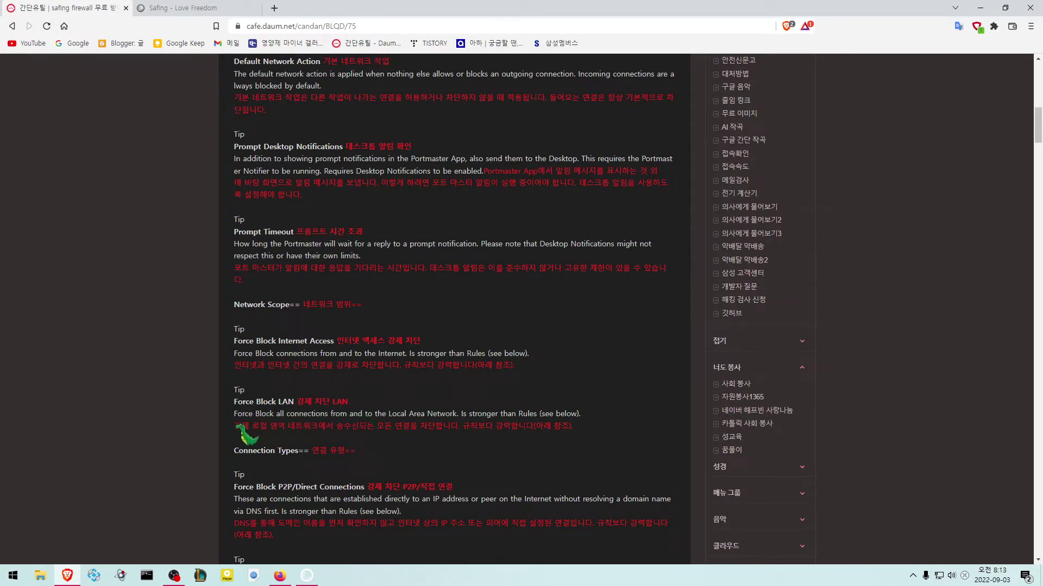
left_click_drag(234, 426, 576, 426)
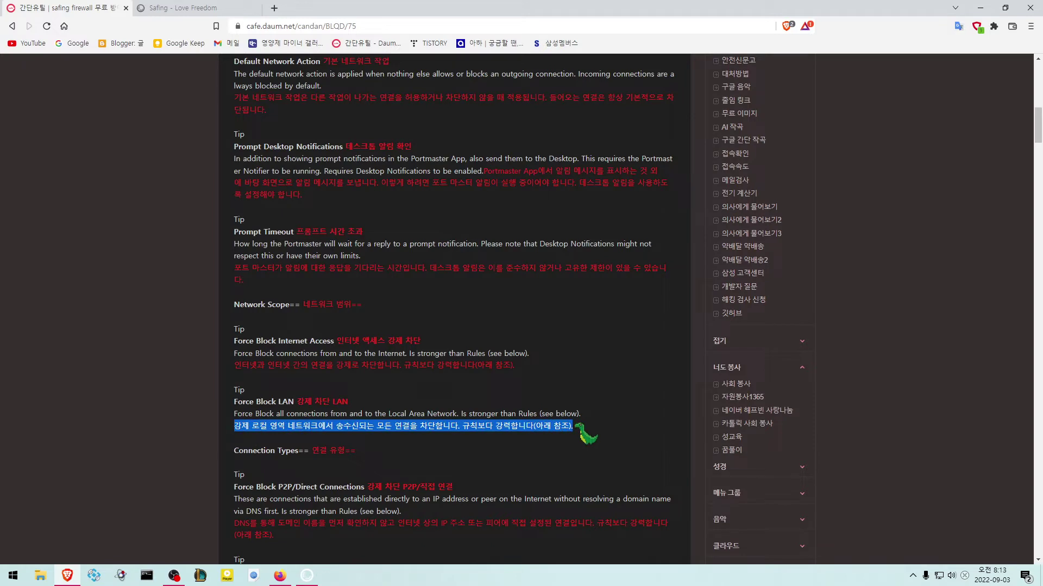
left_click(461, 424)
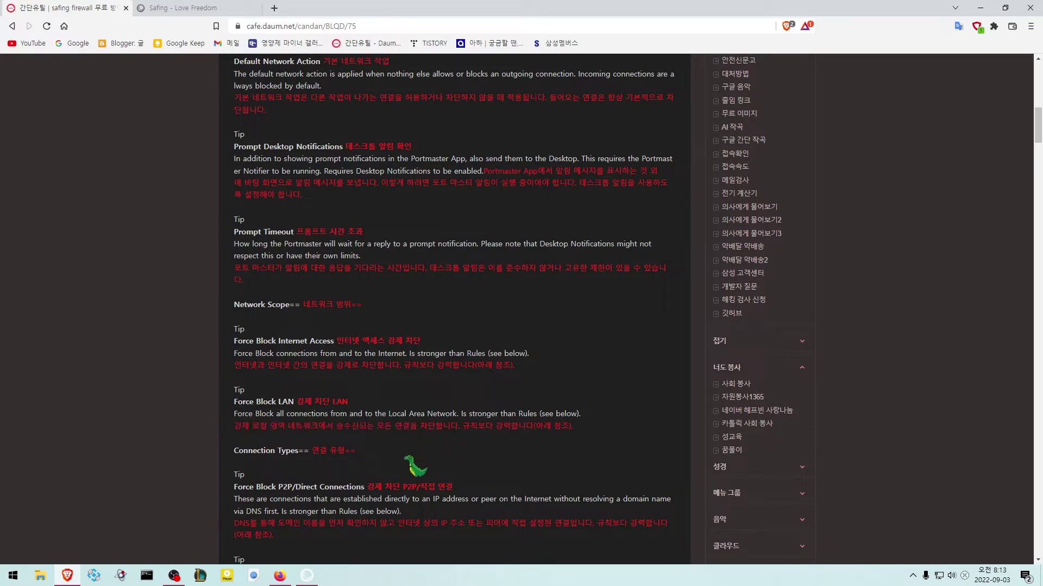
- View Portmaster's Connection Types section and highlight the matching Korean heading in the browser guide
left_click(306, 576)
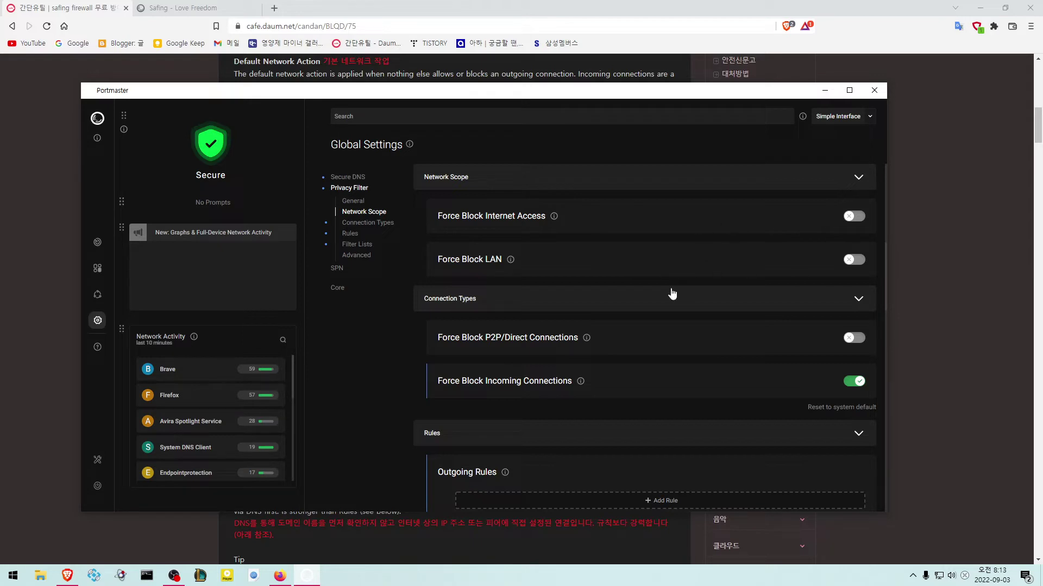
scroll(671, 293, "down", 1)
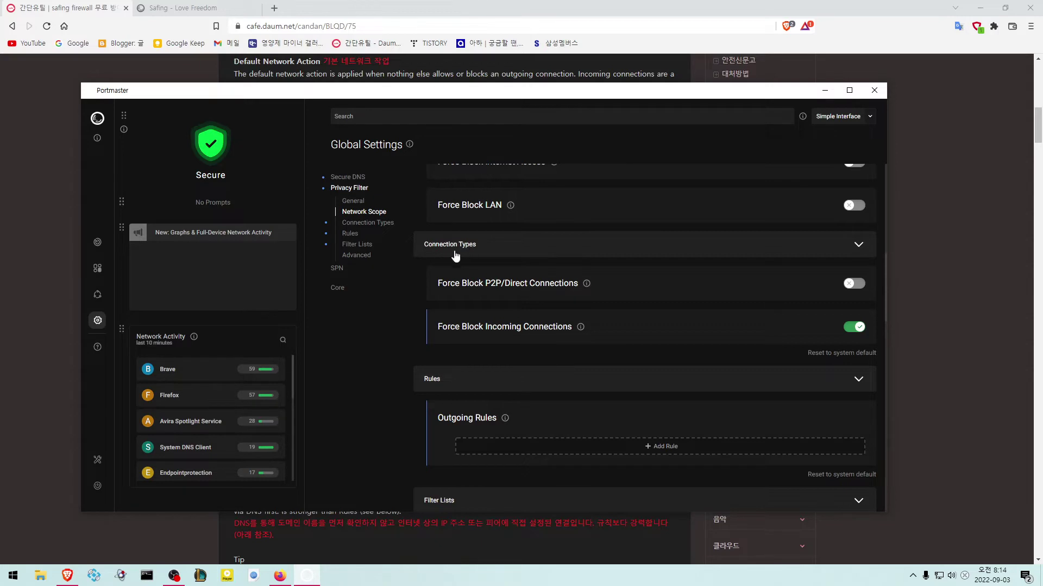
left_click(935, 274)
scroll(327, 387, "down", 1)
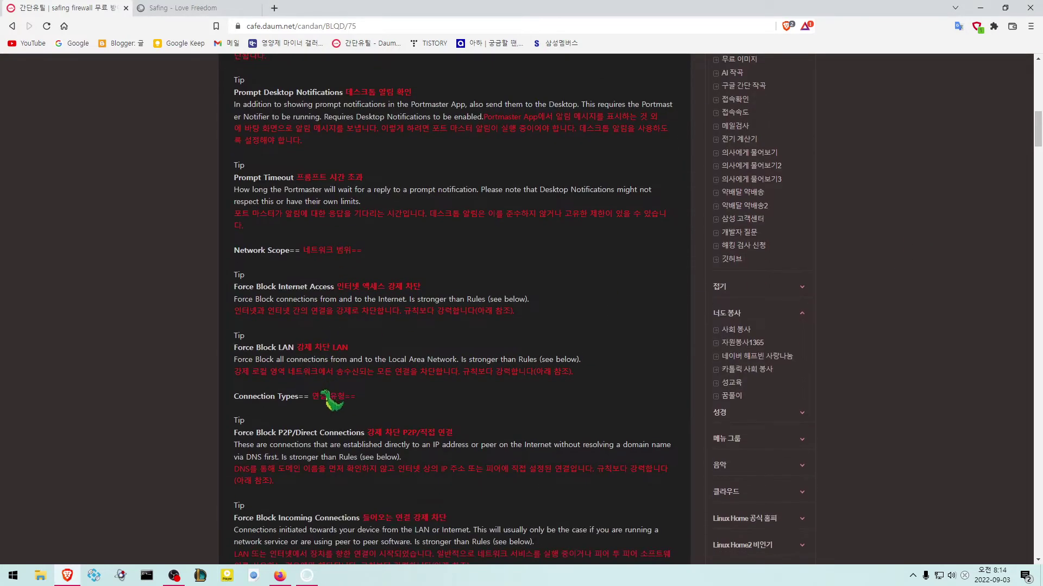
left_click_drag(320, 396, 365, 396)
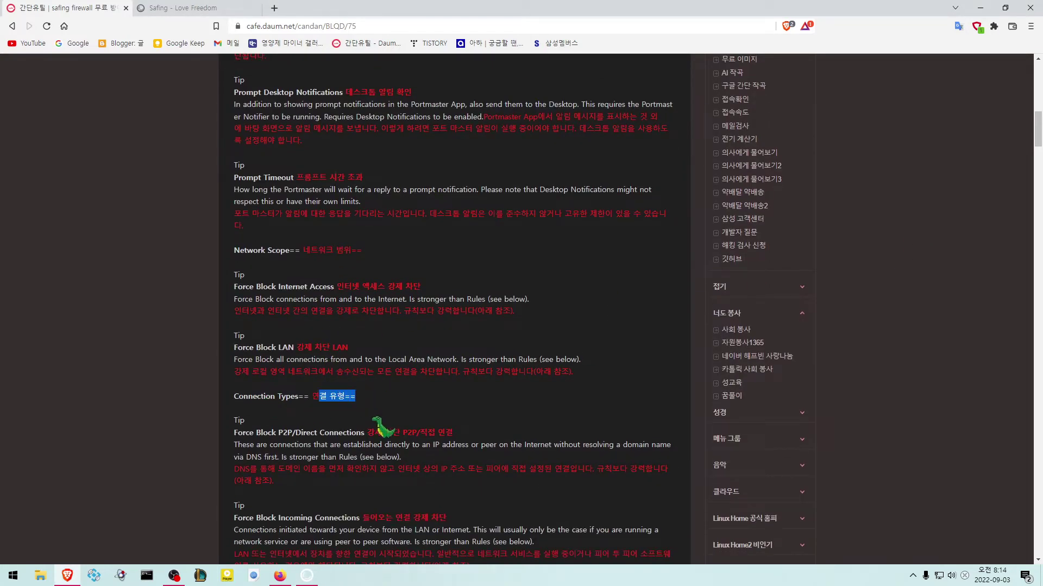
- Highlight the guide's Korean explanation of Force Block P2P/Direct Connections
scroll(293, 468, "down", 1)
left_click(279, 416)
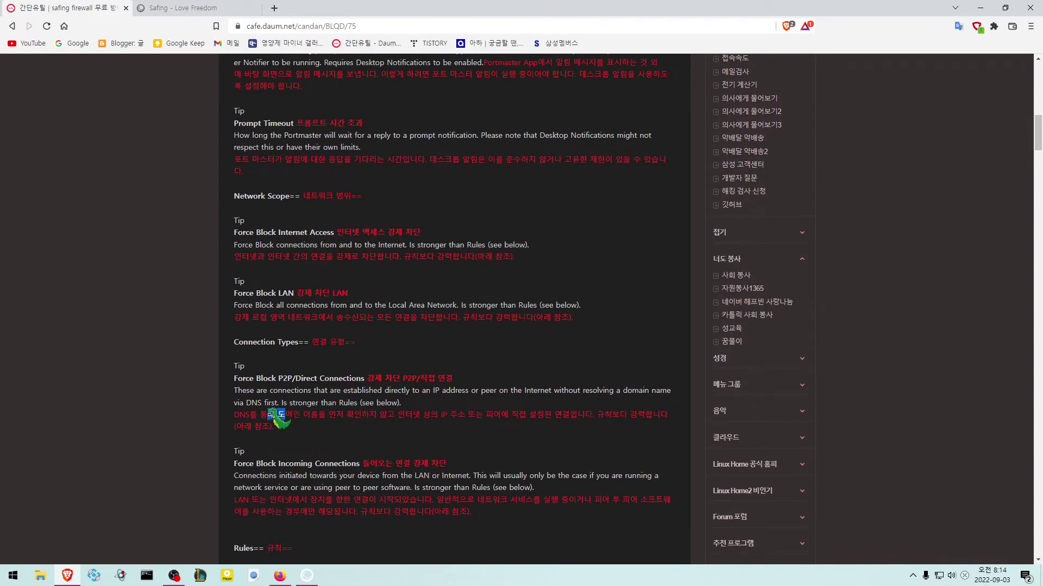
mouse_move(275, 416)
left_mouse_down()
mouse_move(242, 388)
mouse_move(261, 414)
left_mouse_up()
left_click(322, 433)
left_click_drag(322, 433, 235, 403)
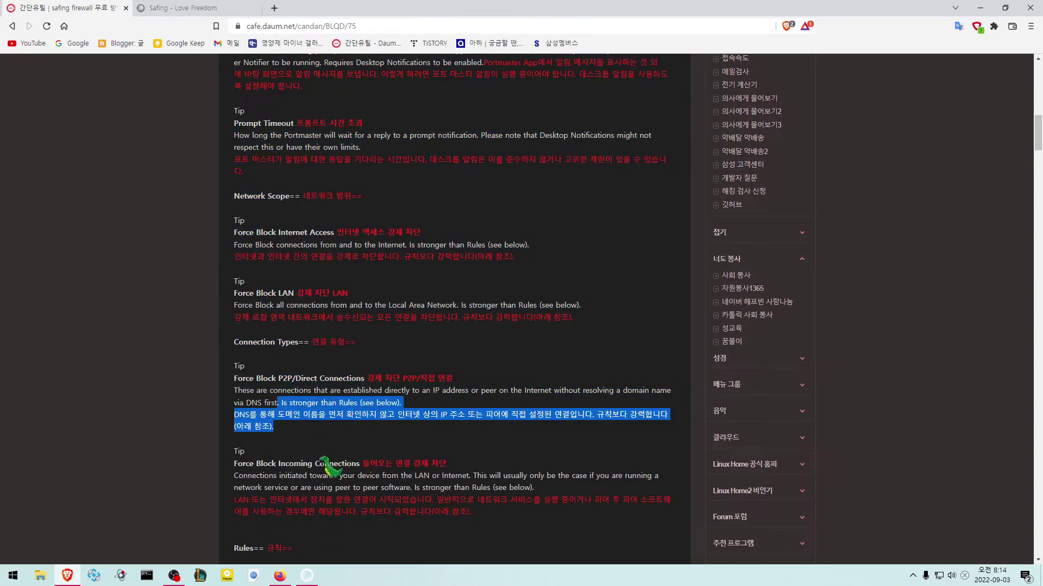
- Check Force Block Incoming Connections in Portmaster and highlight its Korean explanation in the browser guide
left_click(306, 575)
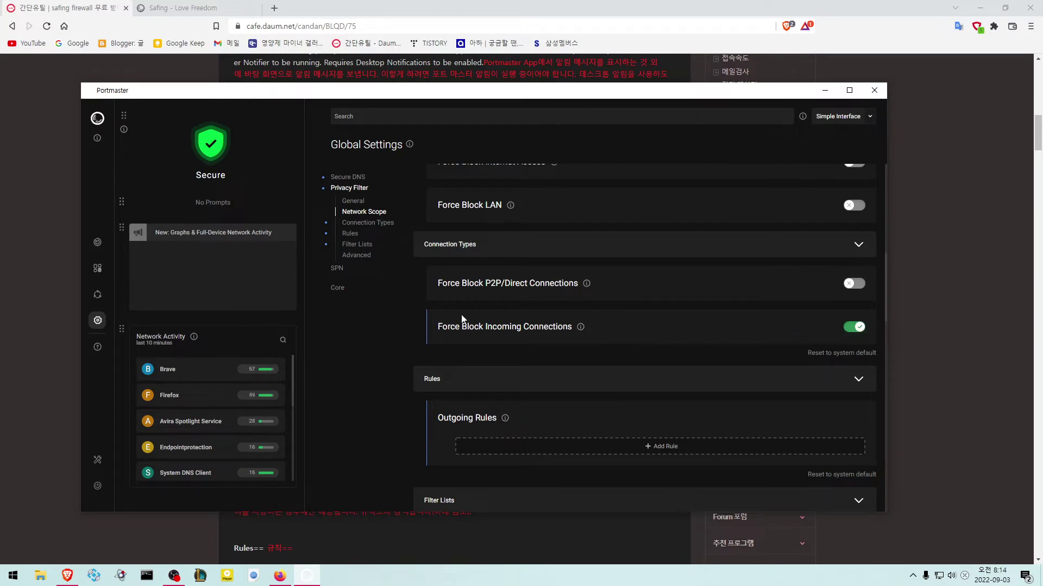
left_click(934, 326)
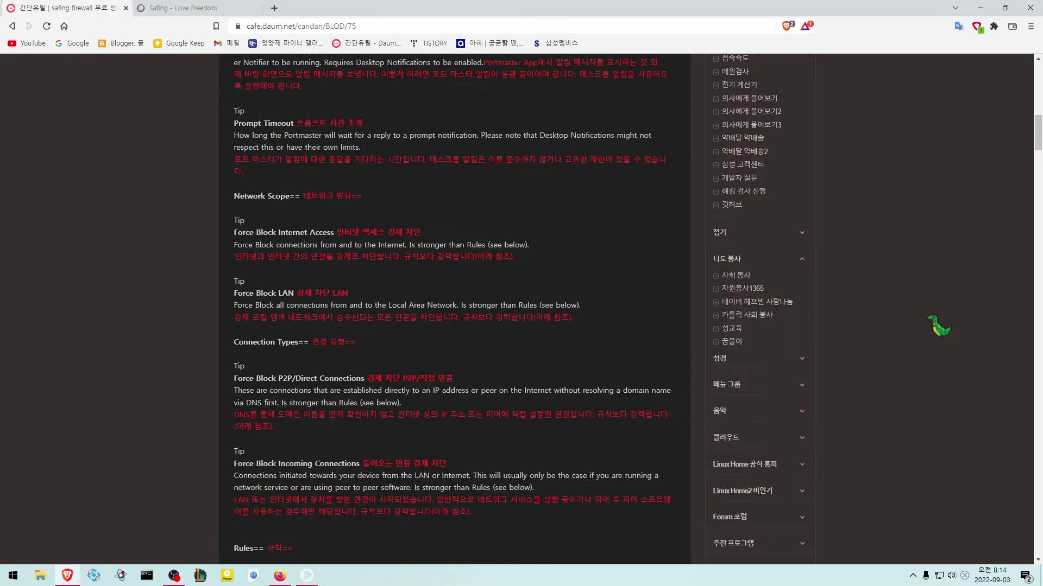
scroll(429, 396, "down", 2)
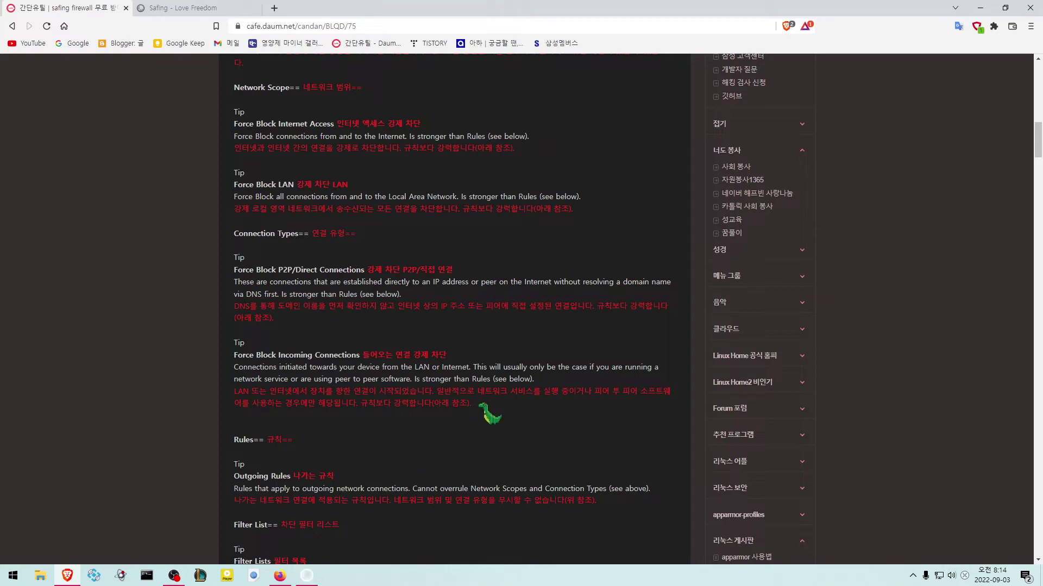
left_click_drag(486, 412, 284, 390)
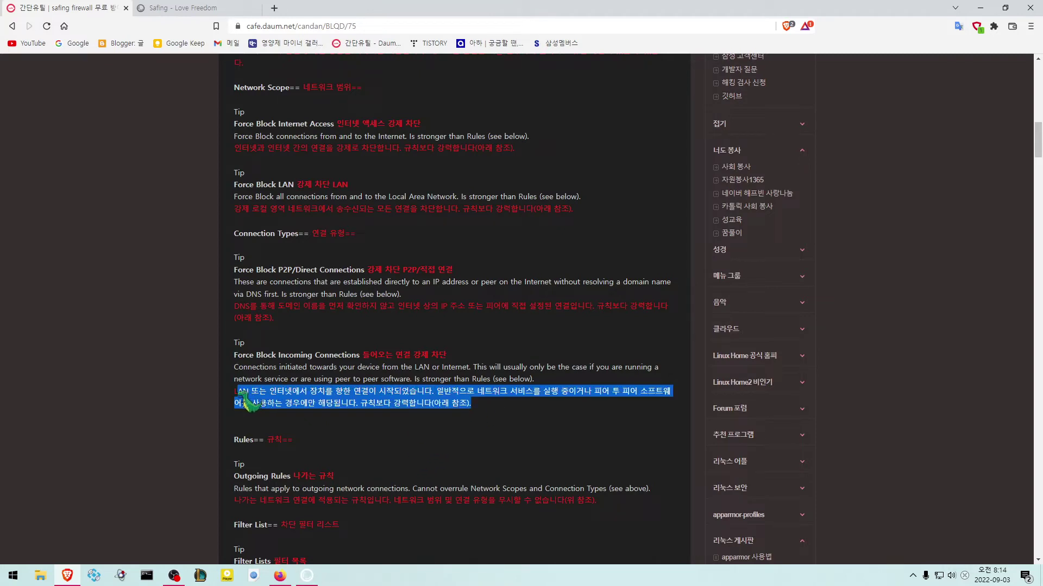
left_click(299, 401)
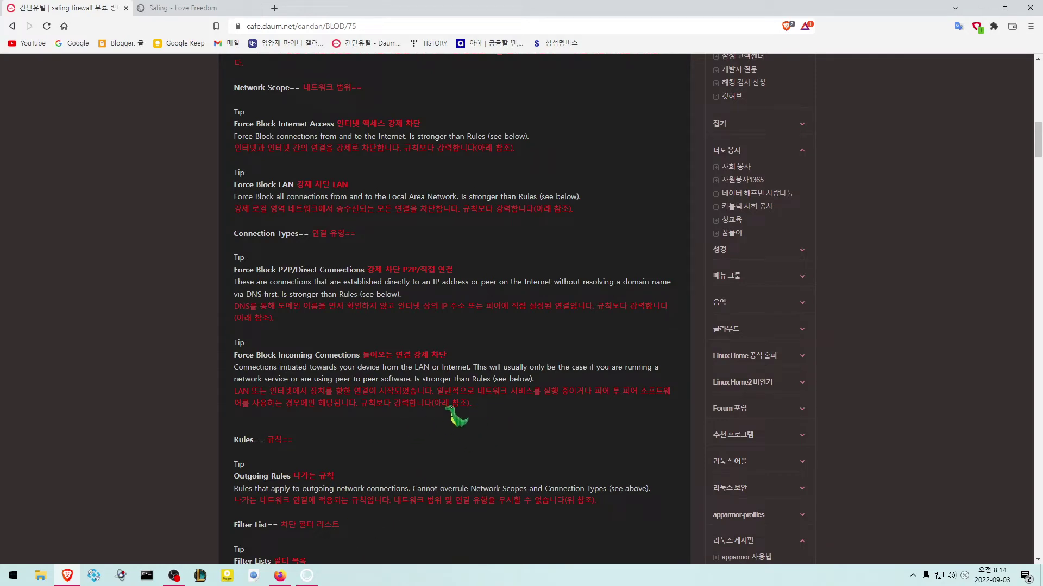
- Recheck Portmaster's Force Block Incoming Connections setting and highlight its translated name, 들어오는 연결 강제 차단, in the browser guide
left_click(307, 575)
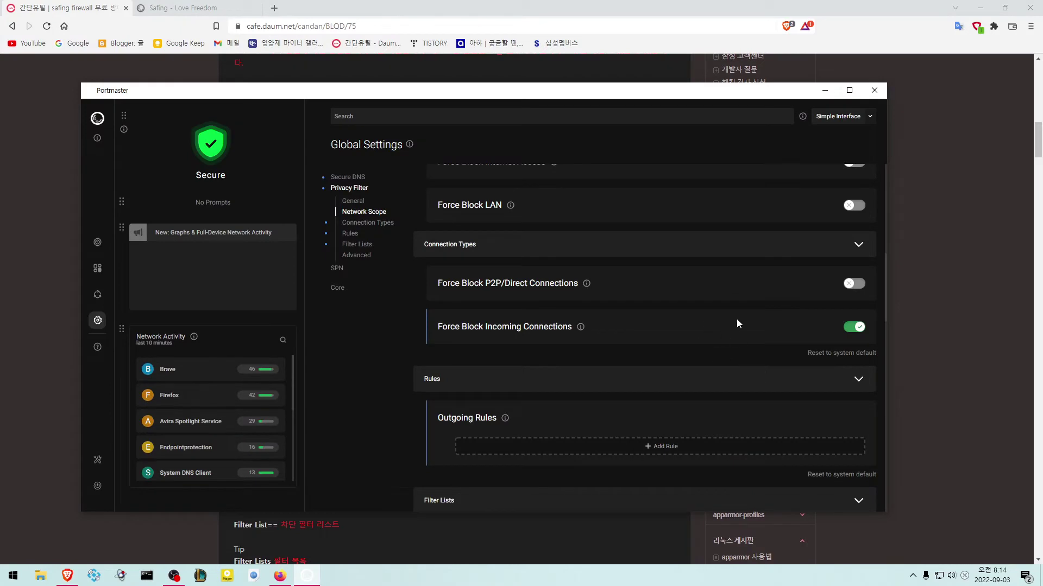
left_click(958, 339)
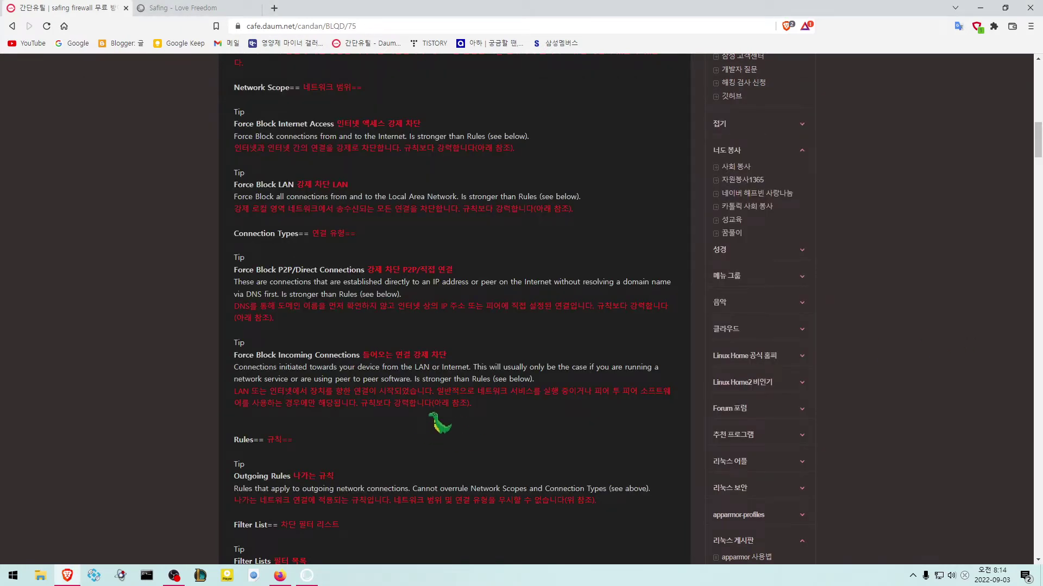
left_click_drag(361, 356, 451, 357)
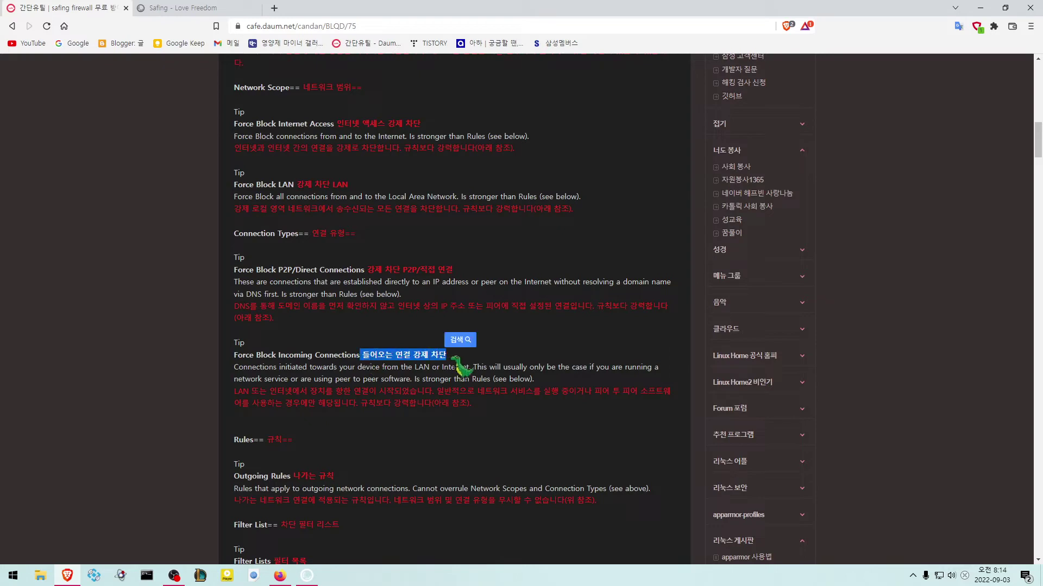
left_click(453, 359)
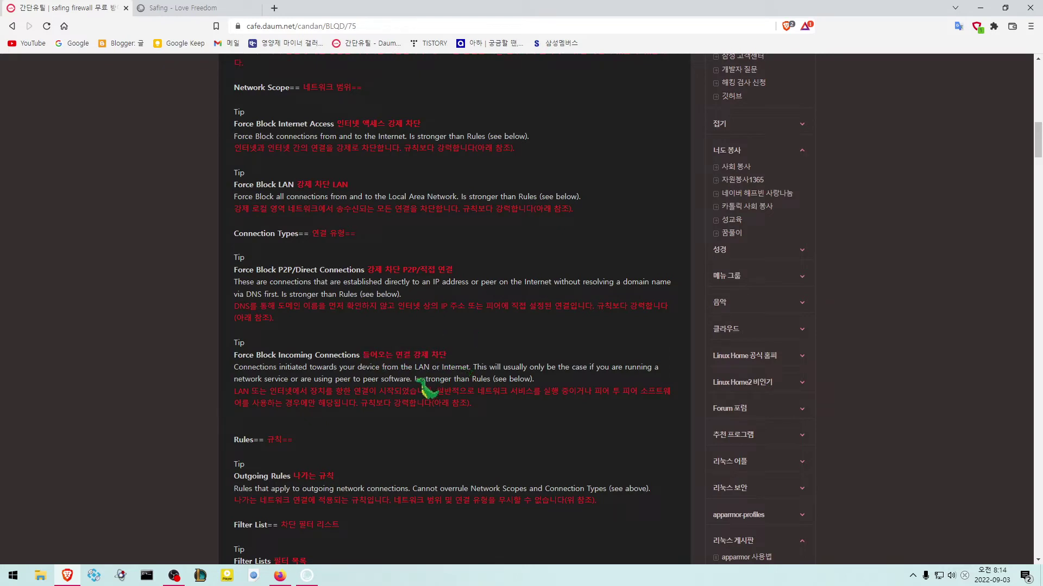
left_click_drag(362, 354, 448, 356)
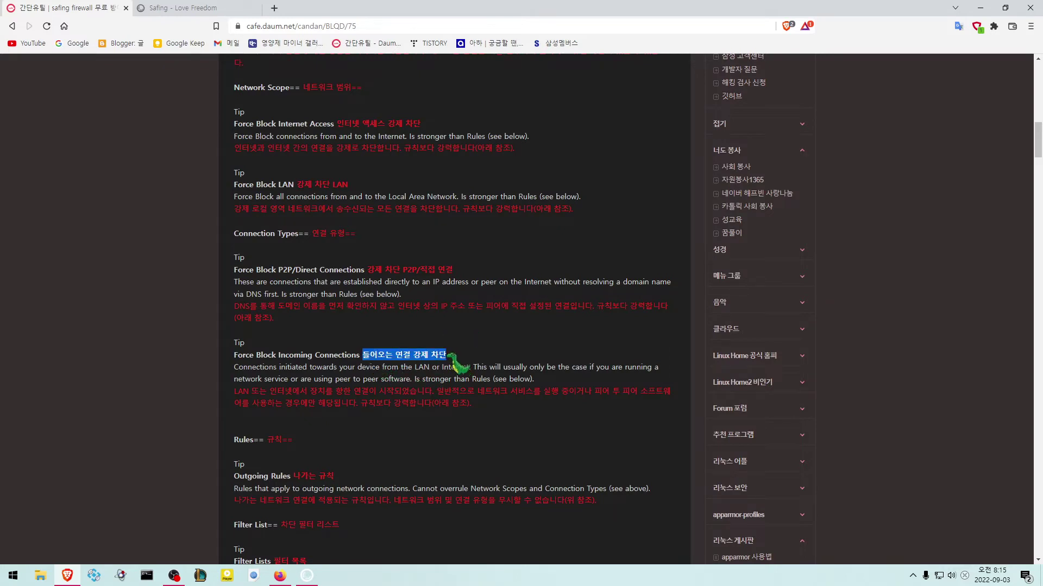
left_click(467, 375)
- Examine the guide's Rules section and highlight the Korean explanation of Outgoing Rules
scroll(497, 413, "down", 1)
scroll(495, 411, "down", 2)
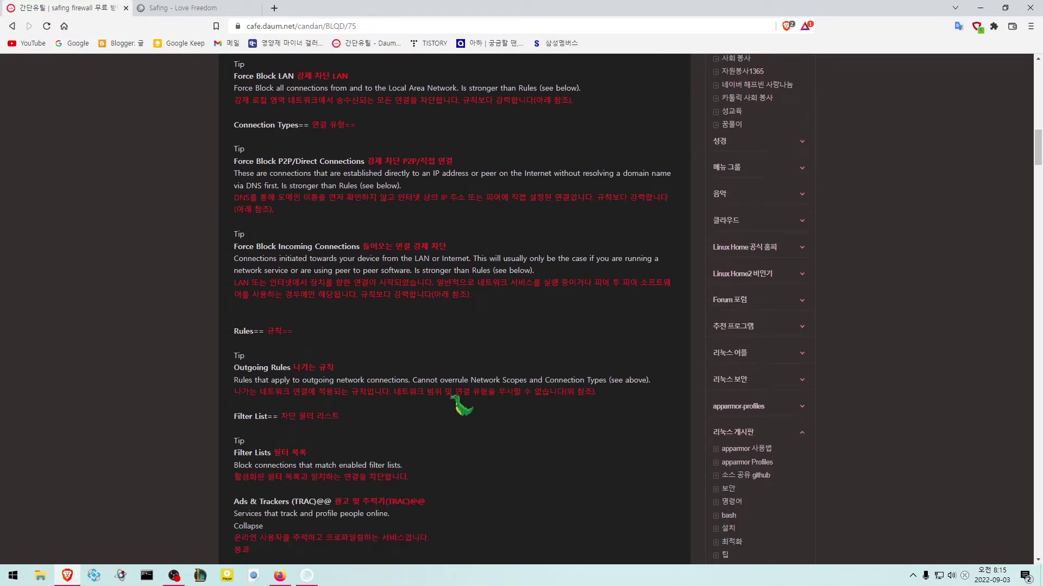
left_click(286, 332, "shift")
left_click(287, 333)
left_click_drag(603, 393, 239, 371)
left_click(353, 262)
mouse_move(363, 247)
left_mouse_down()
mouse_move(457, 250)
mouse_move(359, 251)
left_mouse_up()
left_click(461, 253)
left_click(437, 292)
left_click_drag(602, 392, 239, 391)
left_click(304, 391)
- Go to Portmaster's Filter Lists settings and locate the matching Filter Lists explanation in the browser guide
left_click(307, 575)
scroll(559, 380, "down", 5)
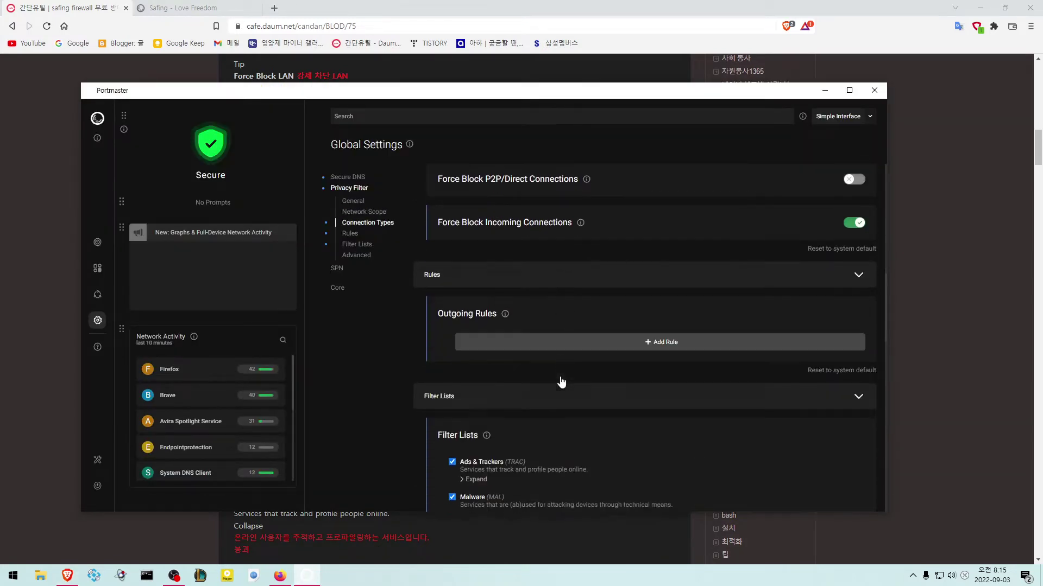
scroll(577, 359, "down", 2)
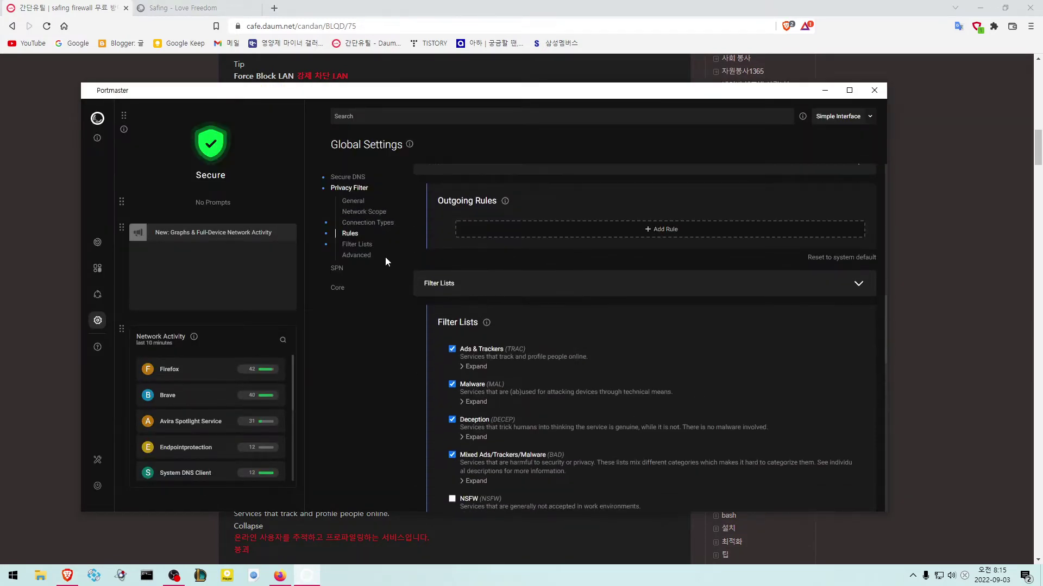
left_click(357, 245)
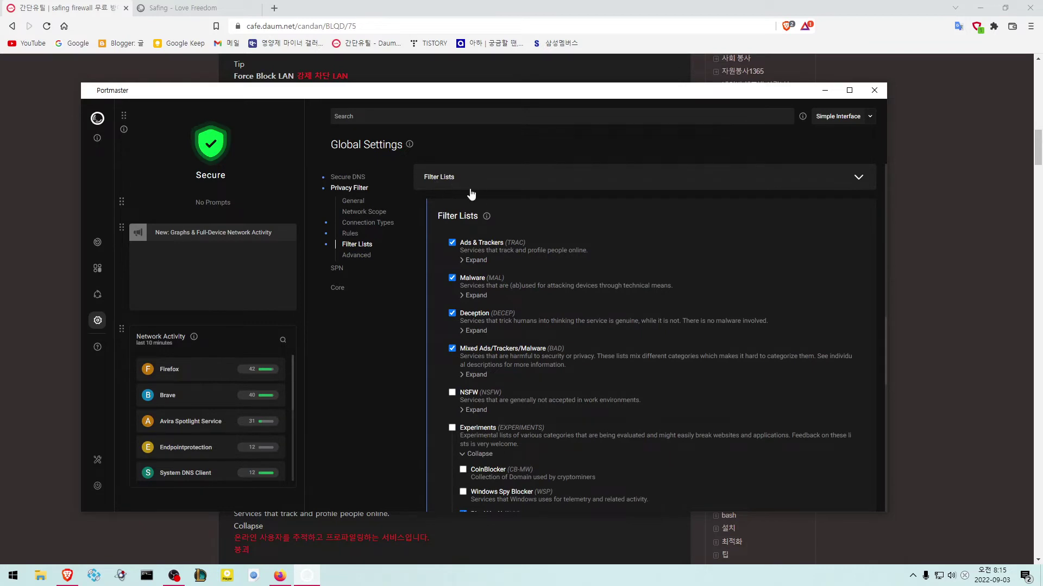
left_click(930, 226)
scroll(464, 379, "down", 4)
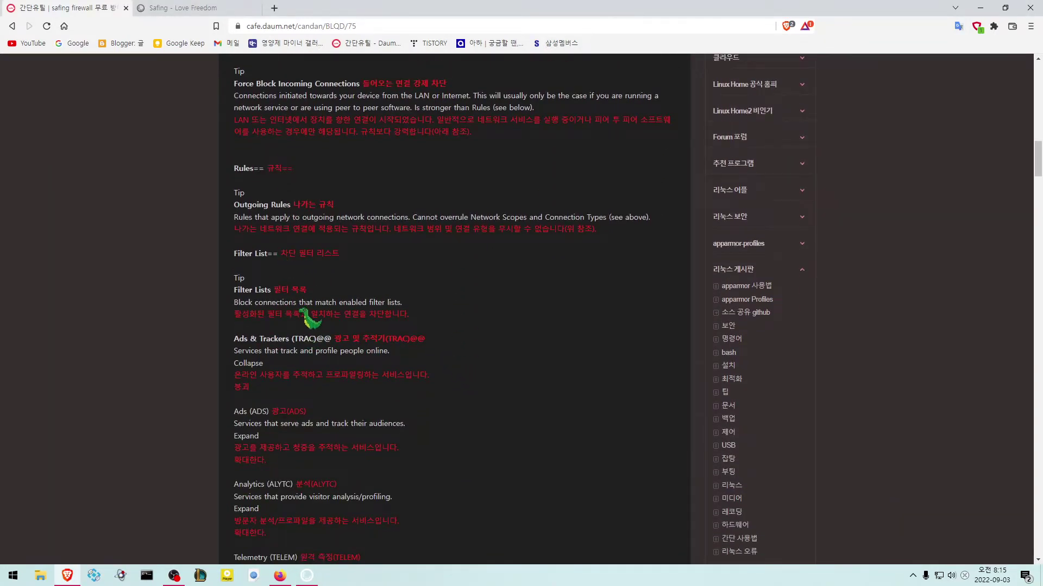
scroll(310, 319, "down", 1)
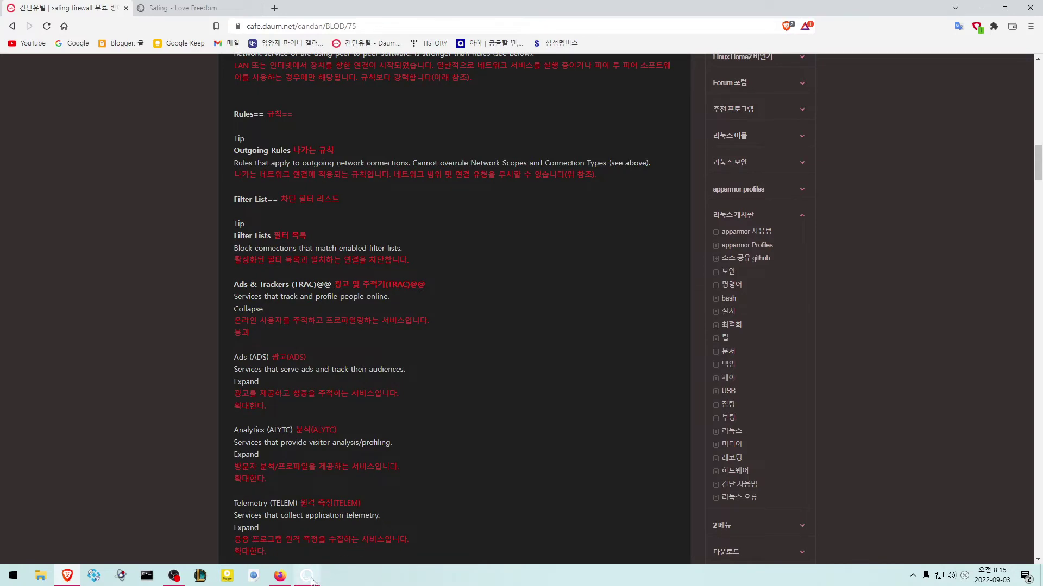
- Switch to Portmaster and look through its filter list categories down to Unbreak Popular Websites
left_click(313, 578)
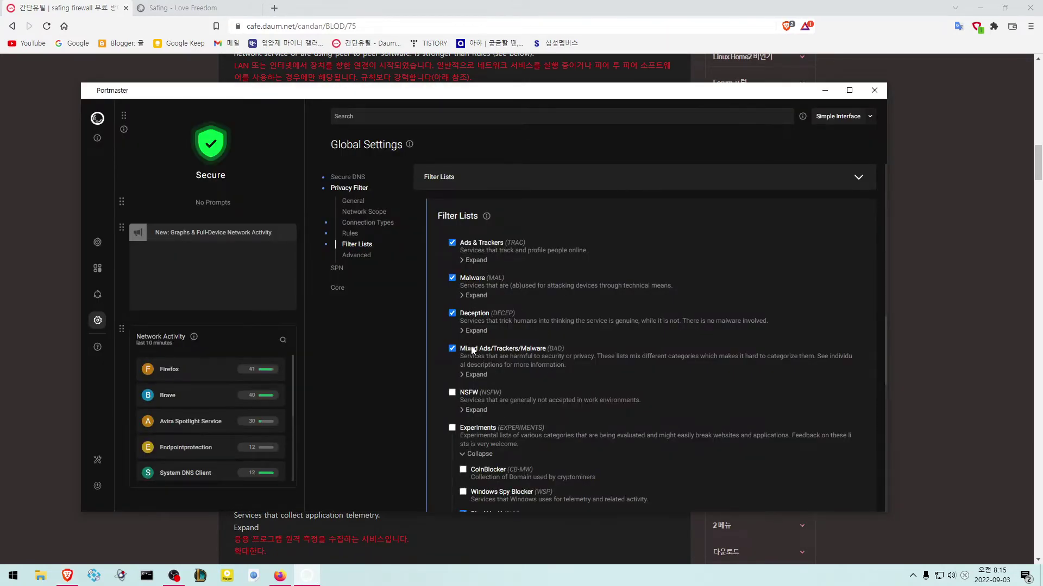
scroll(625, 340, "down", 3)
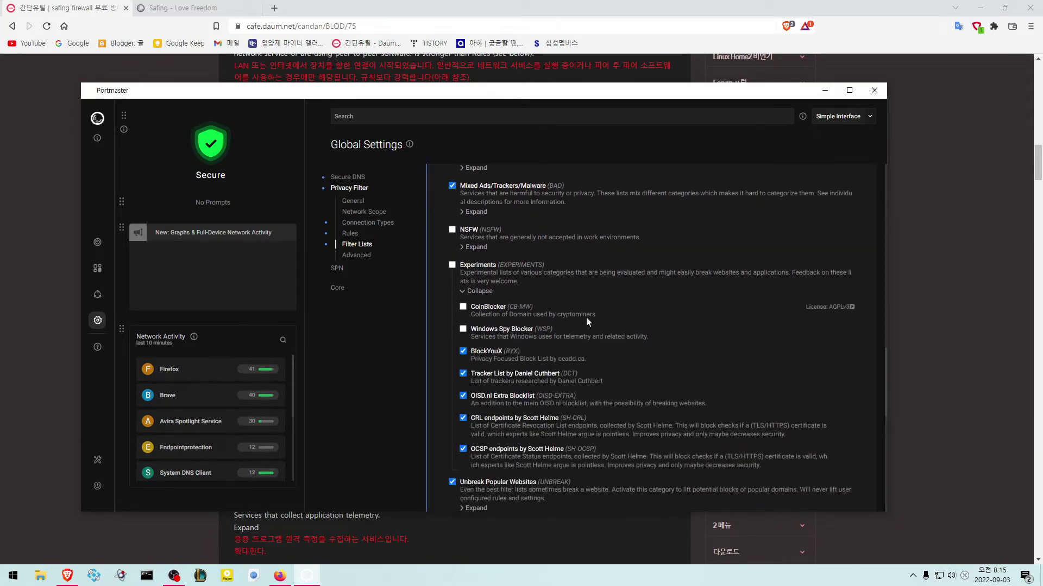
scroll(554, 318, "down", 1)
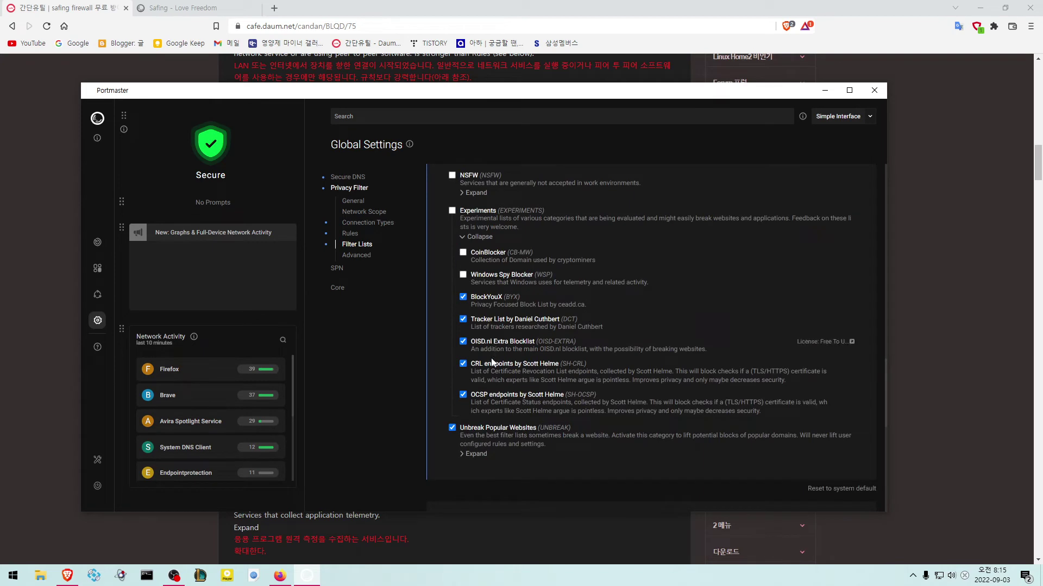
scroll(627, 341, "up", 4)
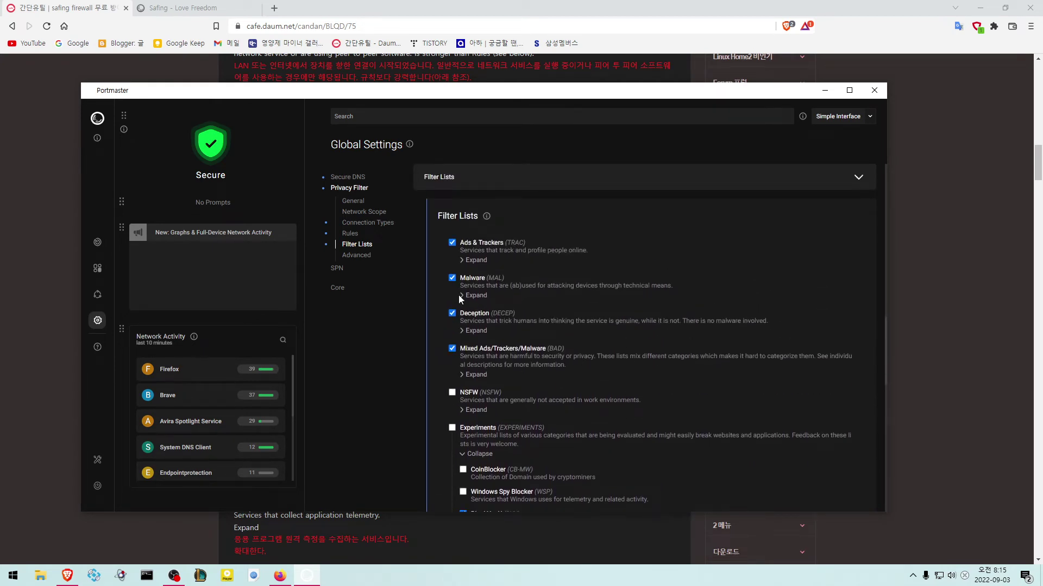
- Expand the Ads & Trackers, Malware, Deception and Mixed Ads/Trackers/Malware filter categories to view their individual lists
left_click(464, 261)
scroll(531, 347, "down", 1)
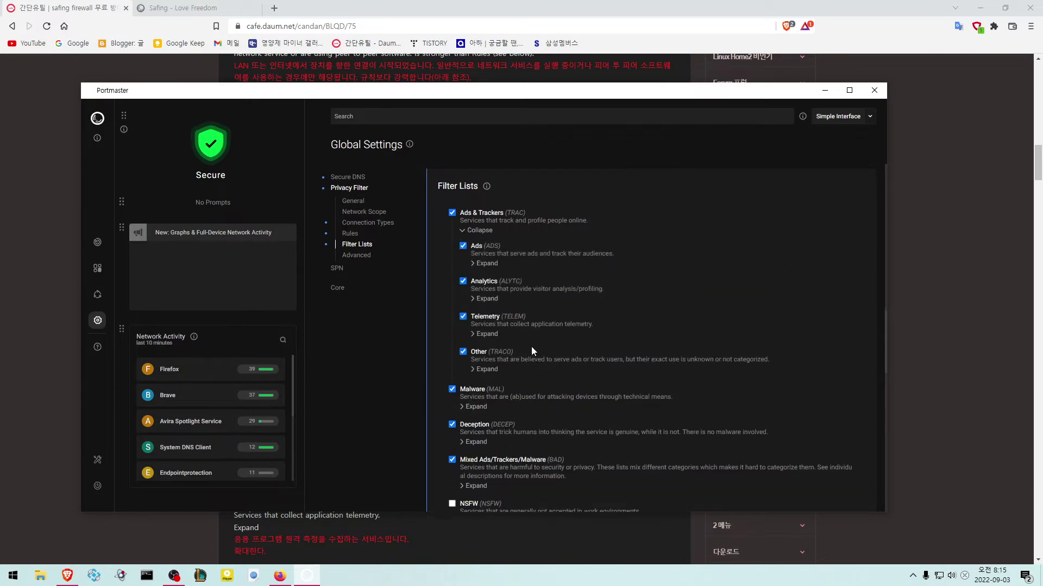
left_click(459, 383)
scroll(458, 326, "down", 4)
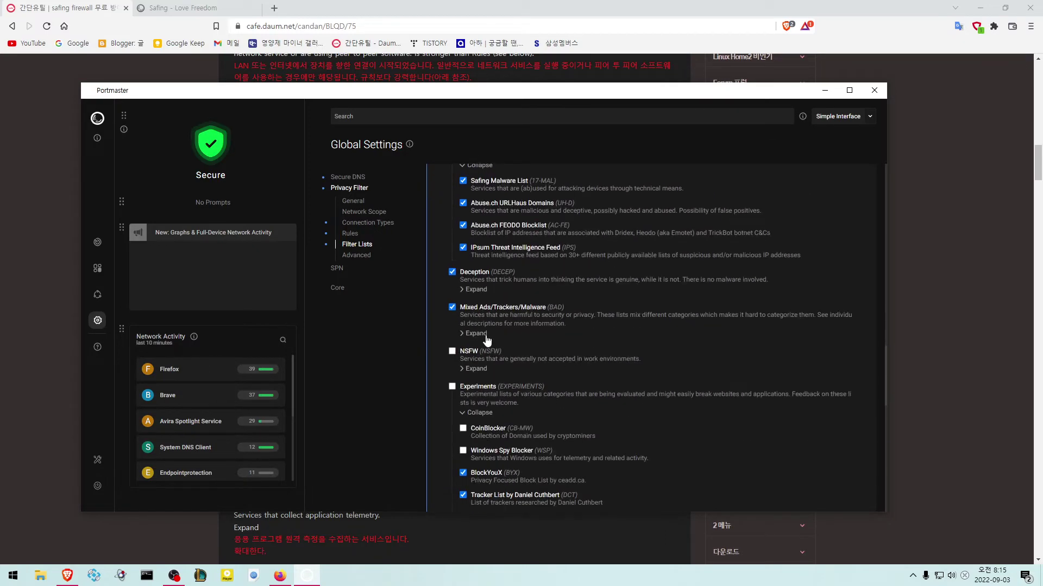
left_click(459, 289)
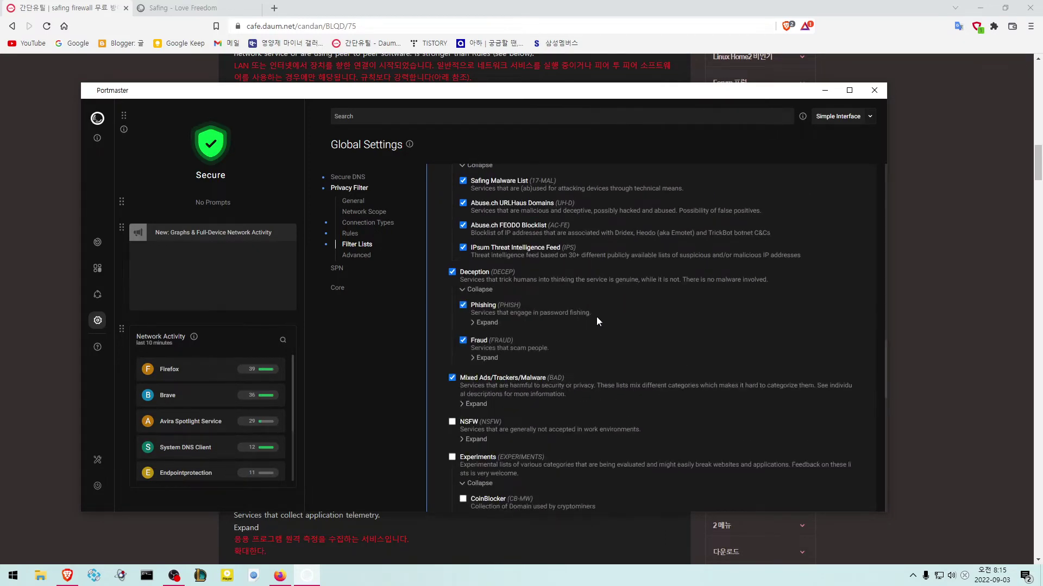
scroll(596, 317, "down", 1)
left_click(462, 351)
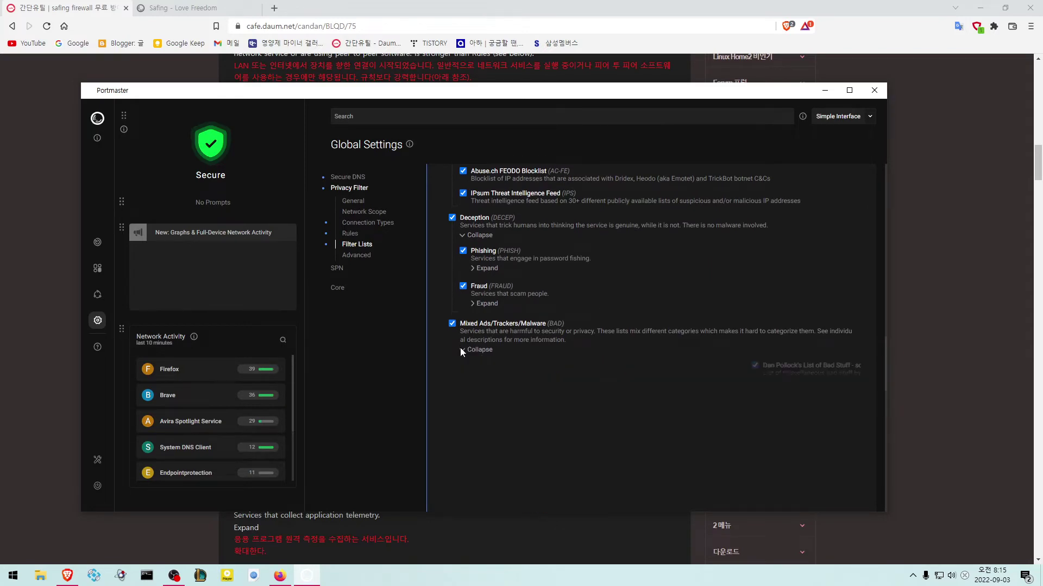
scroll(624, 357, "down", 2)
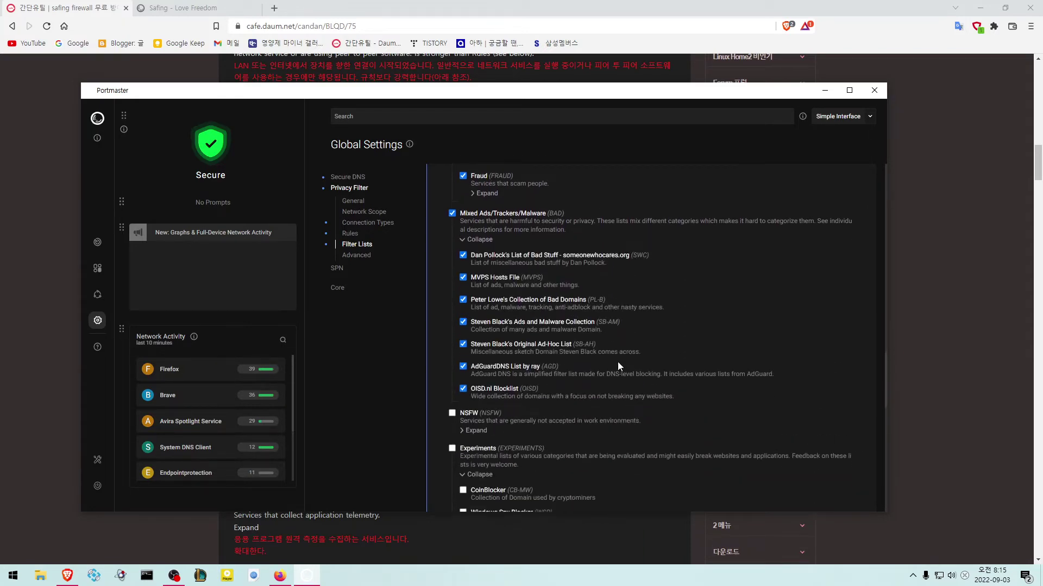
- Expand the Experiments and Unbreak Popular Websites filter categories to view their individual lists
scroll(617, 361, "down", 3)
left_click(461, 315)
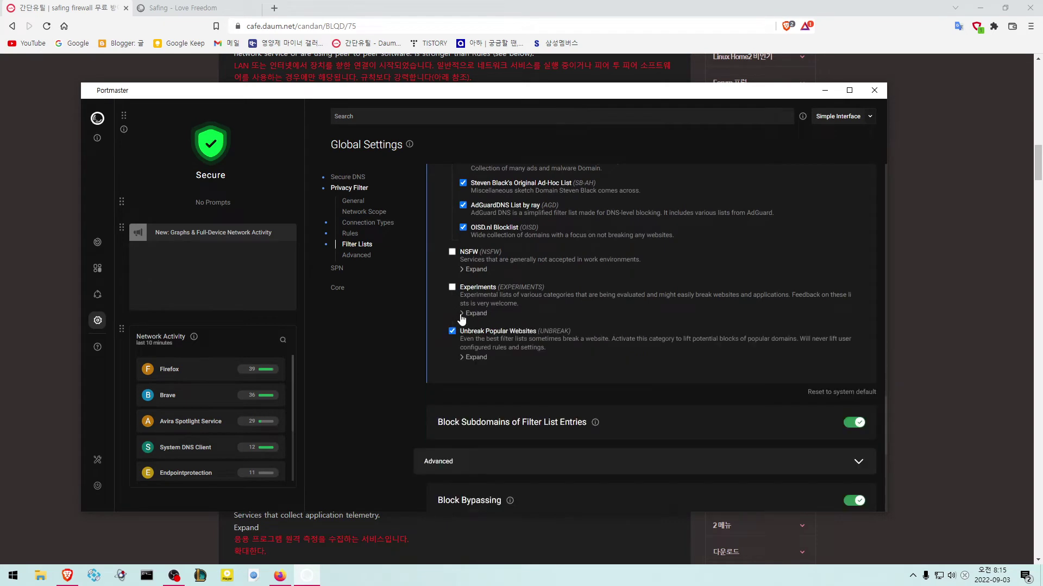
left_click(460, 314)
scroll(594, 344, "down", 2)
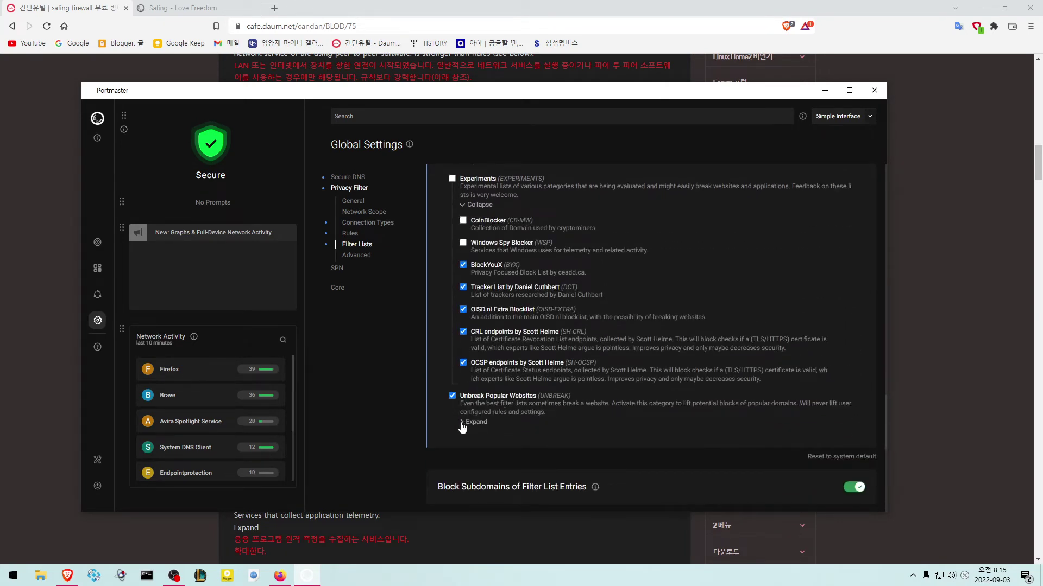
left_click(463, 423)
scroll(601, 378, "down", 2)
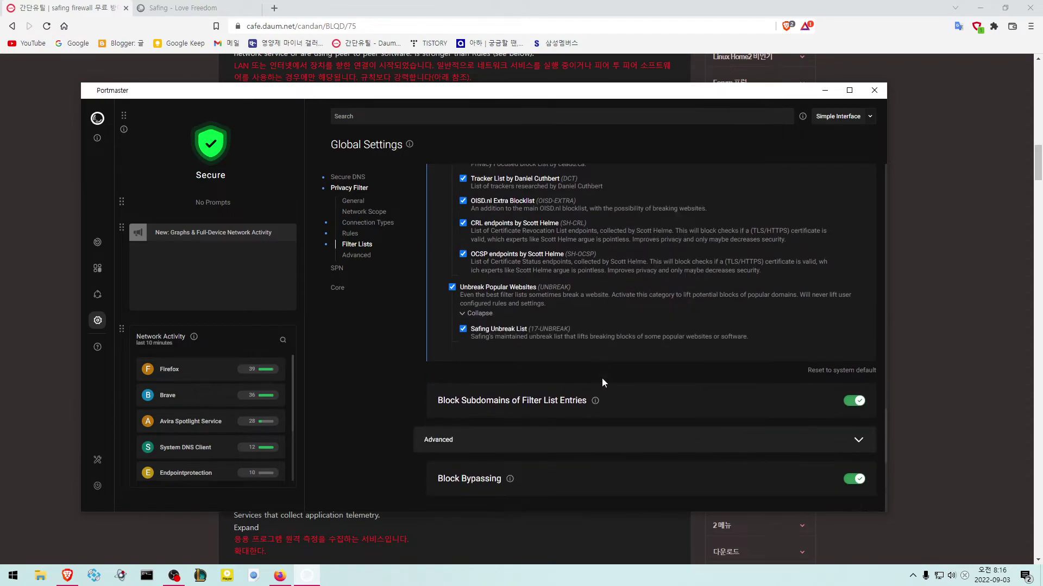
- Expand the NSFW filter category and its Pornography, Violence and Gambling subcategories to view their lists
scroll(602, 378, "up", 2)
scroll(602, 378, "up", 3)
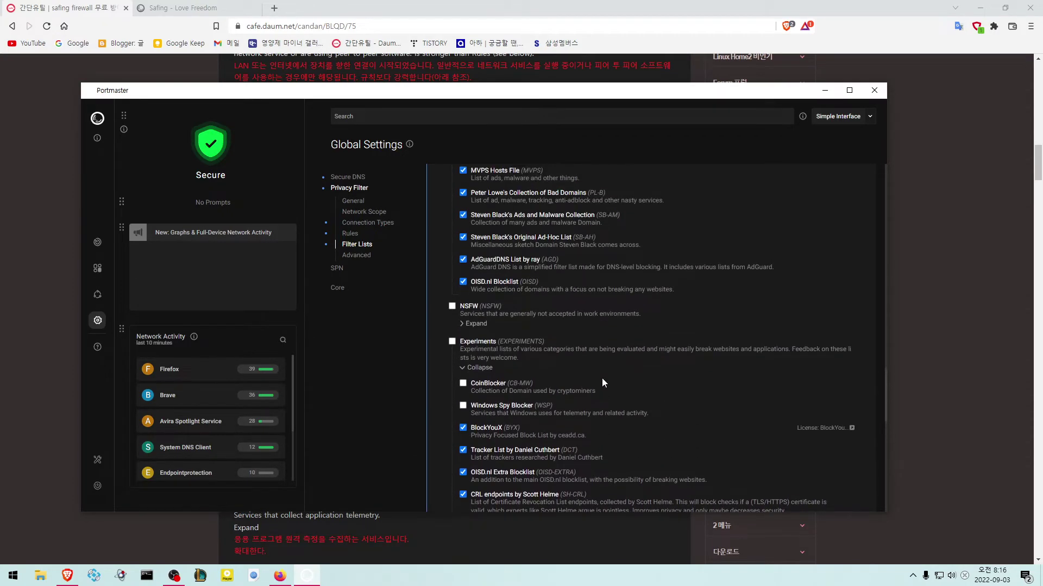
left_click(463, 324)
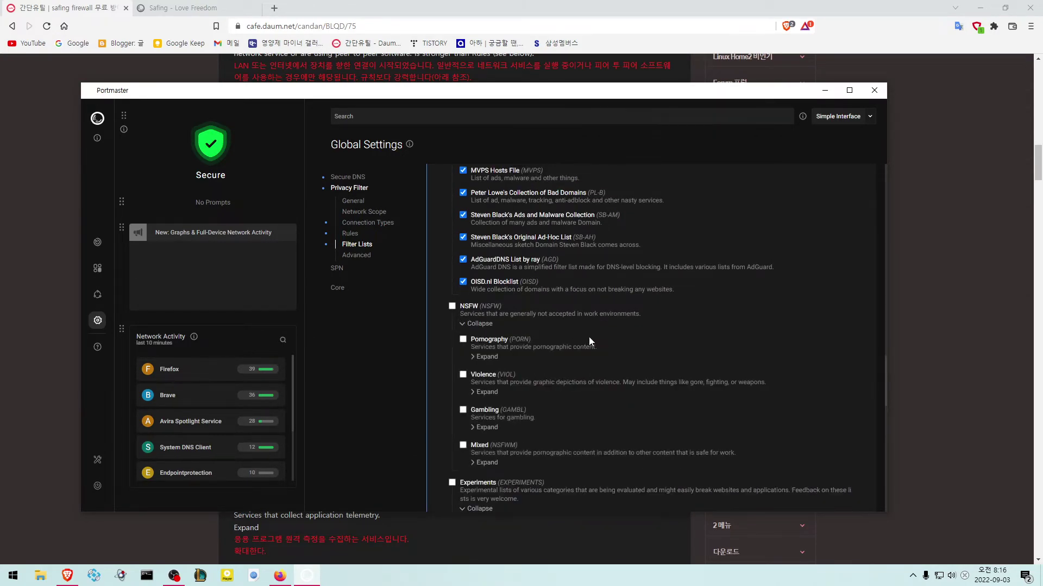
scroll(589, 337, "down", 1)
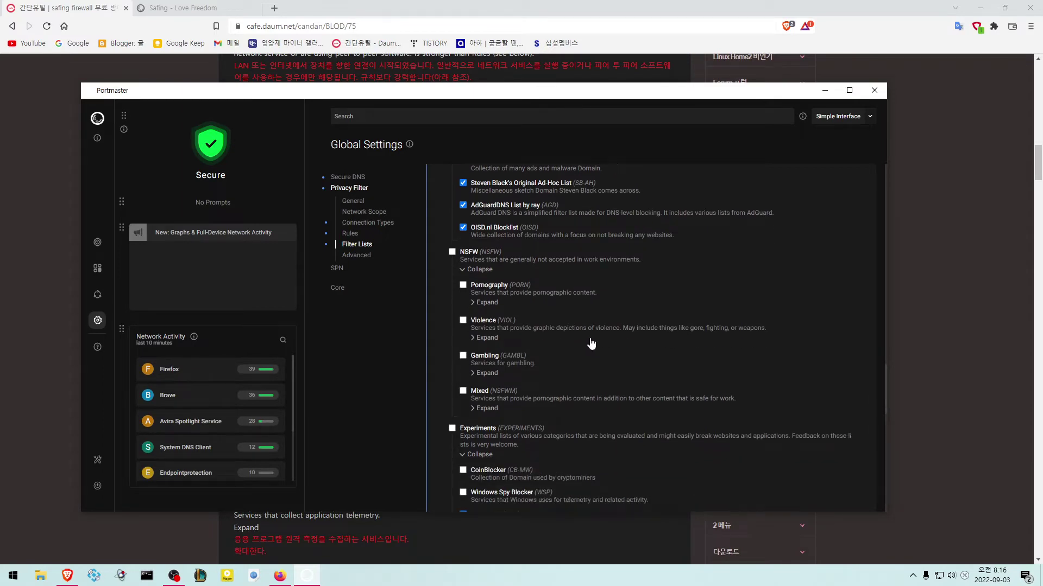
scroll(590, 338, "up", 1)
left_click(472, 357)
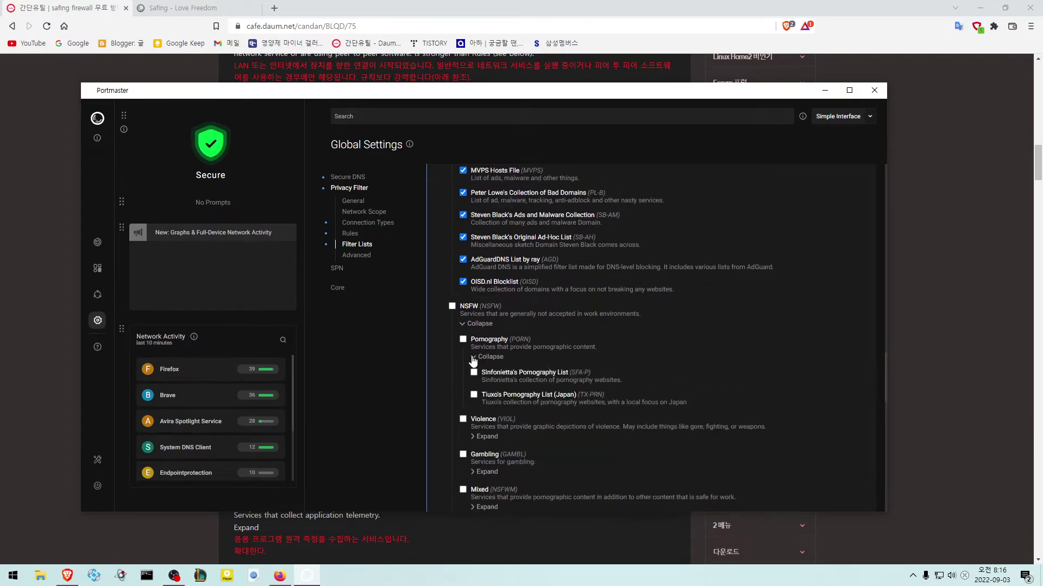
scroll(566, 346, "down", 1)
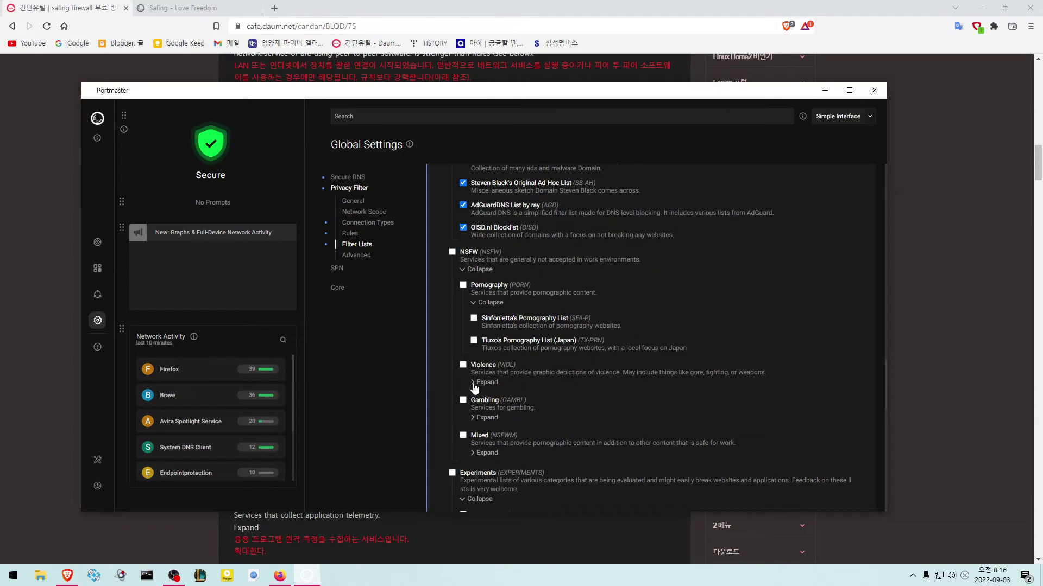
left_click(474, 383)
scroll(570, 391, "down", 1)
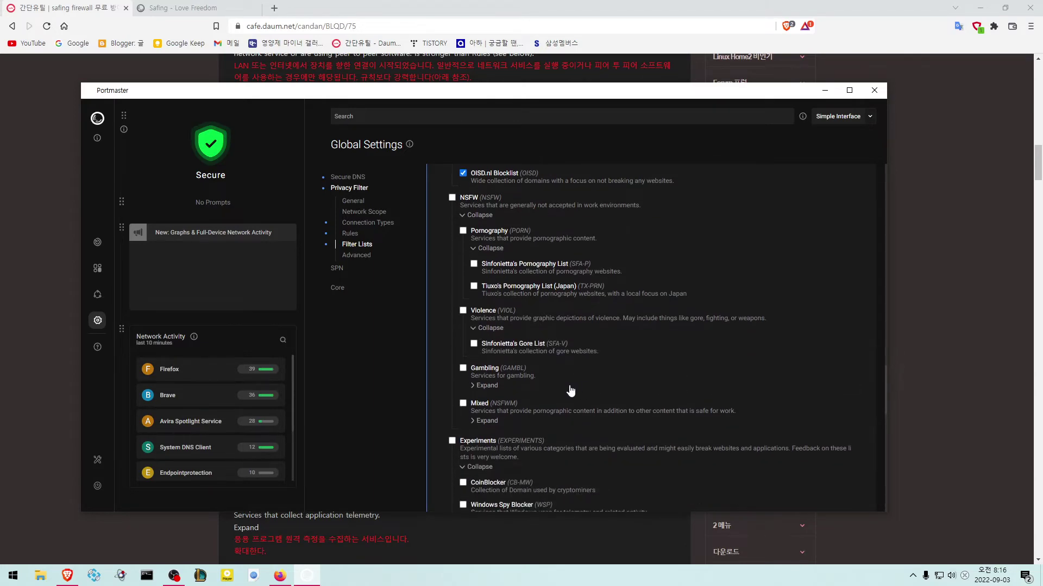
left_click(474, 386)
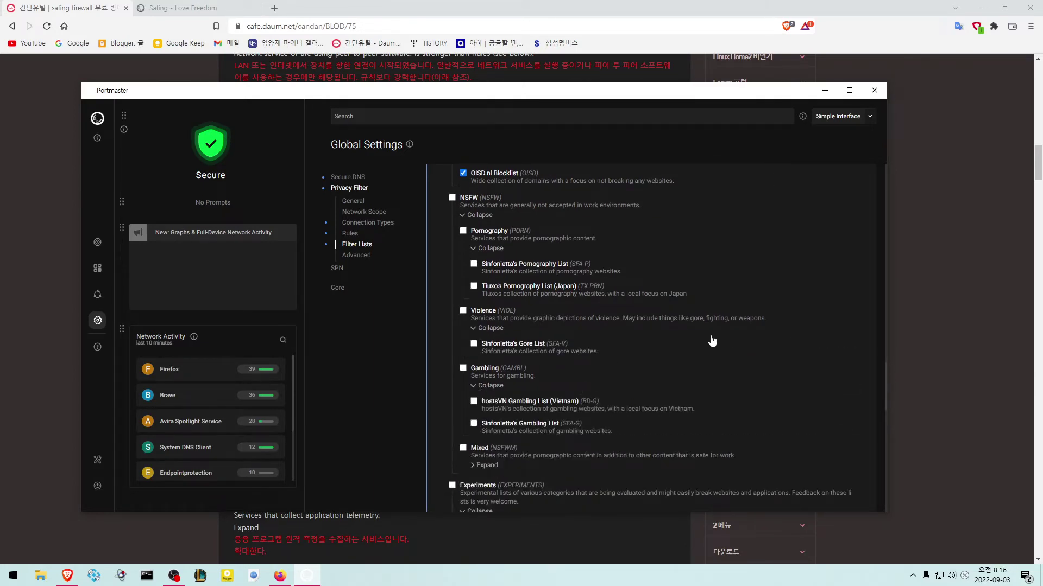
scroll(712, 341, "up", 2)
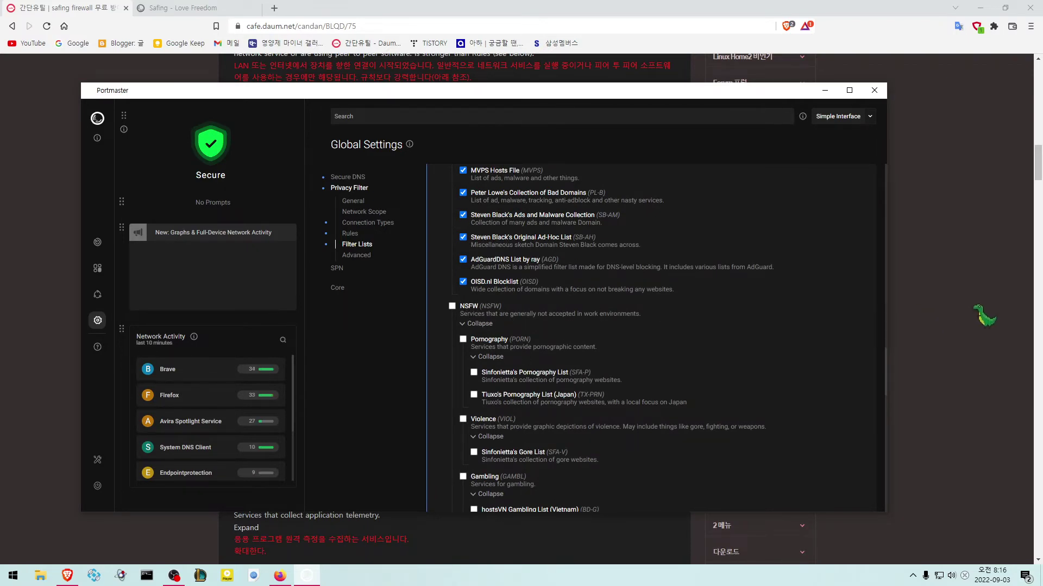
- Switch to the browser guide and read through its filter category explanations from Ads & Trackers down to NSFW and Experiments
key("alt+Tab")
scroll(454, 309, "up", 1)
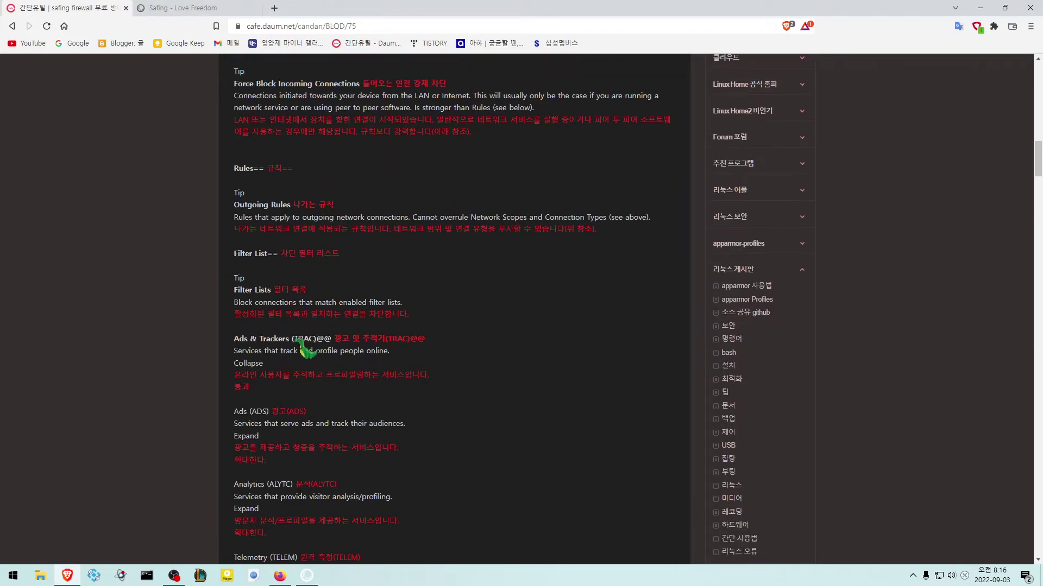
scroll(306, 358, "down", 6)
scroll(312, 373, "down", 5)
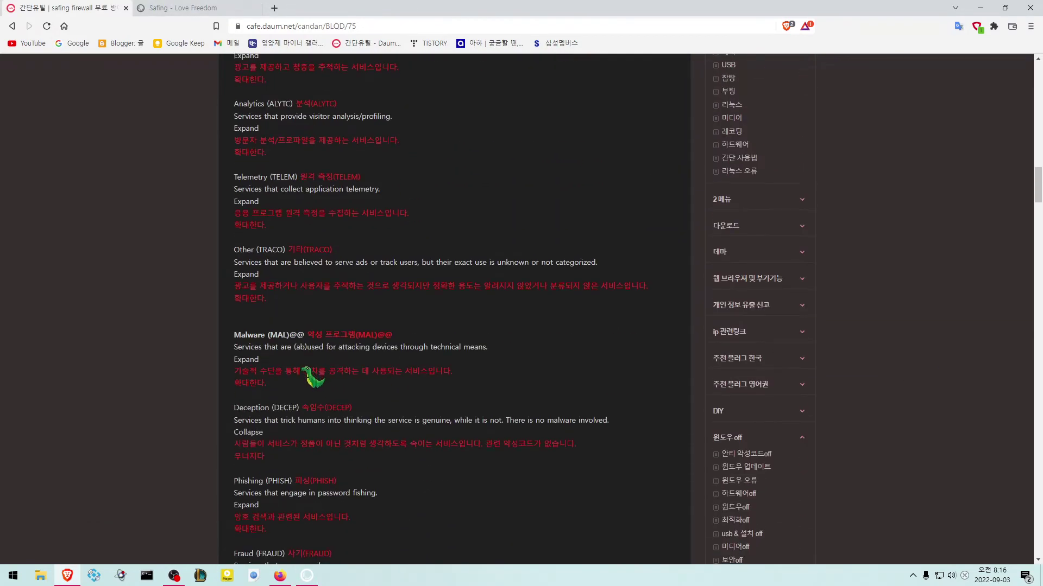
scroll(313, 372, "down", 4)
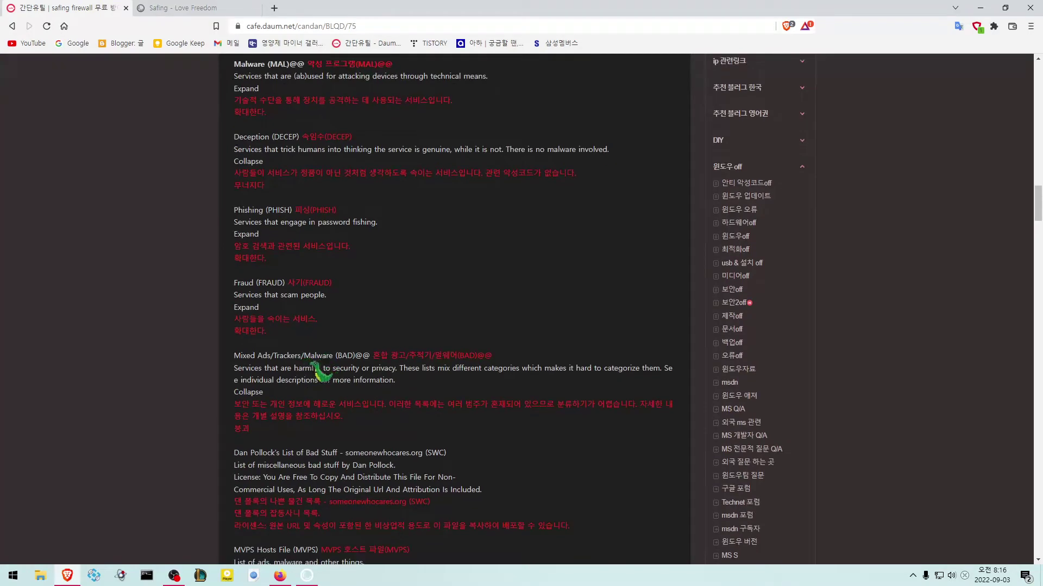
scroll(312, 383, "down", 9)
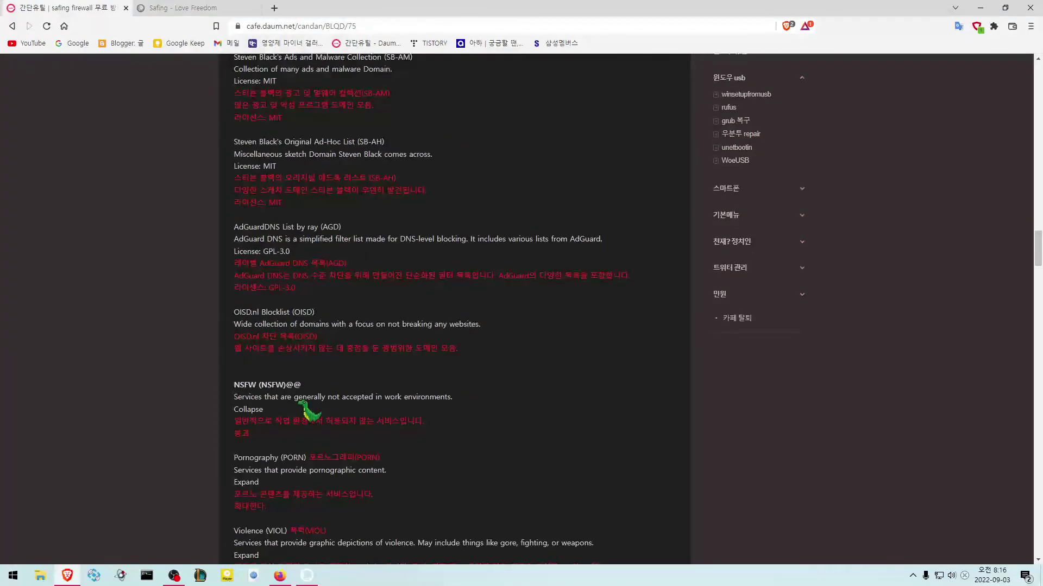
scroll(252, 399, "down", 2)
scroll(312, 384, "down", 1)
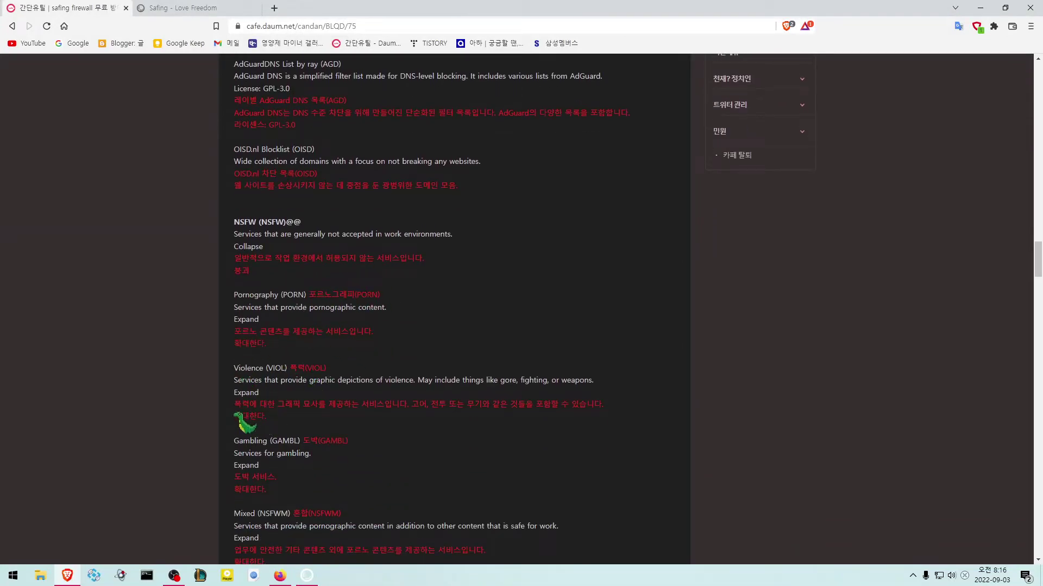
scroll(320, 400, "down", 2)
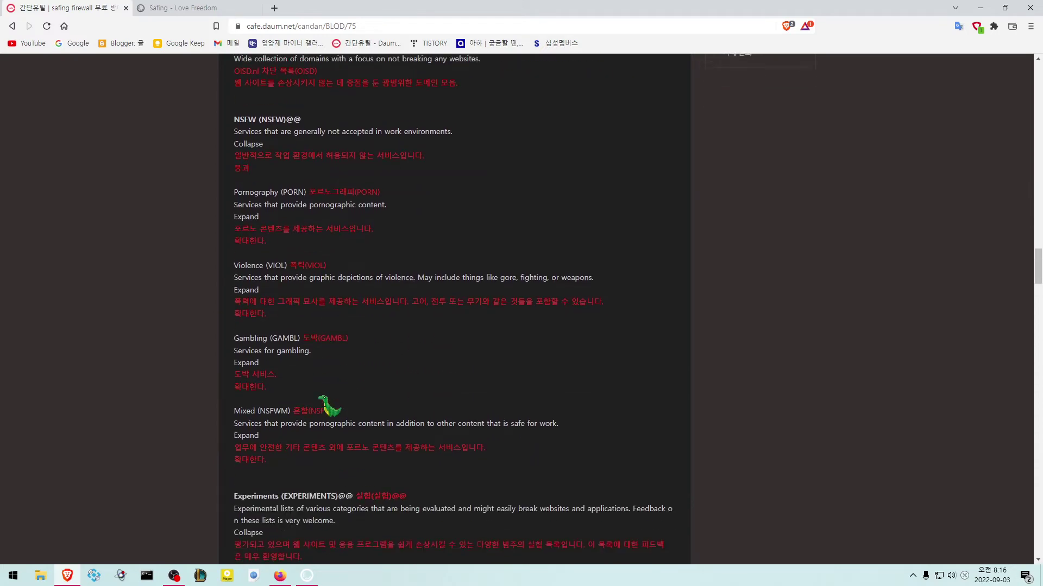
scroll(320, 400, "up", 4)
- Switch to Portmaster and collapse the Ads & Trackers, Malware, Deception, Mixed Ads/Trackers/Malware and NSFW categories, leaving Experiments expanded
left_click(307, 575)
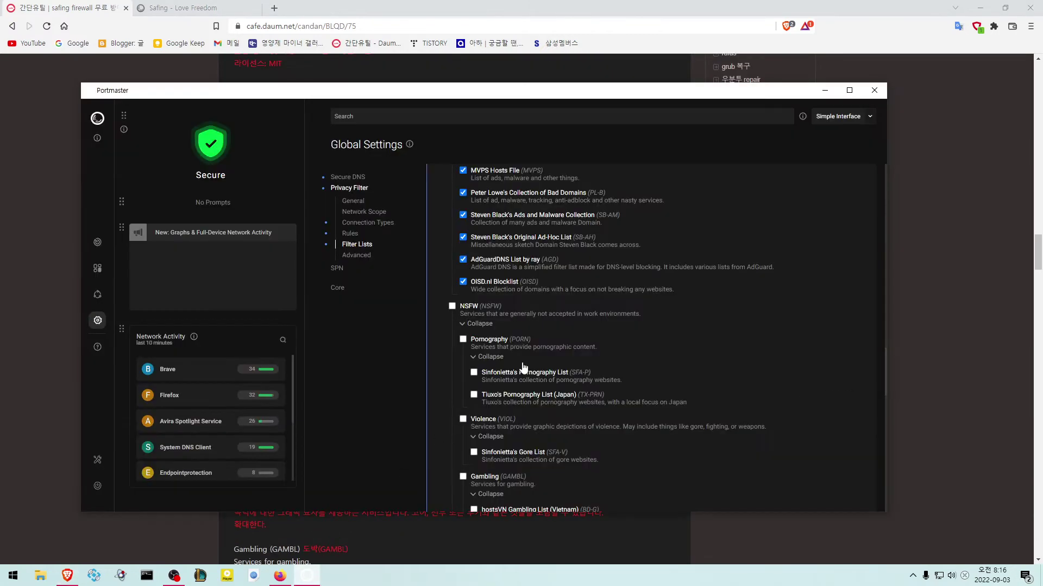
scroll(523, 367, "up", 10)
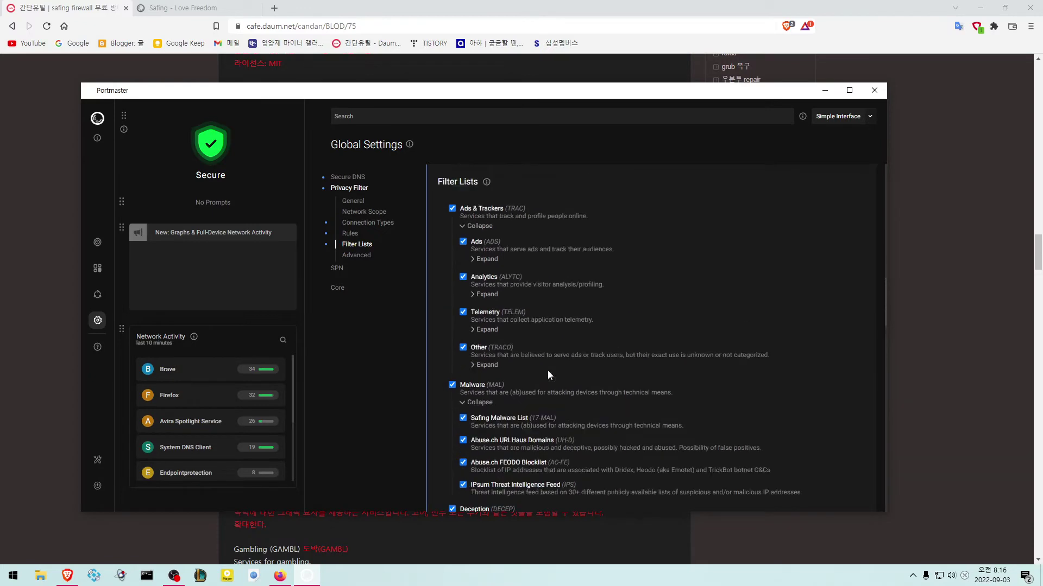
scroll(548, 371, "up", 2)
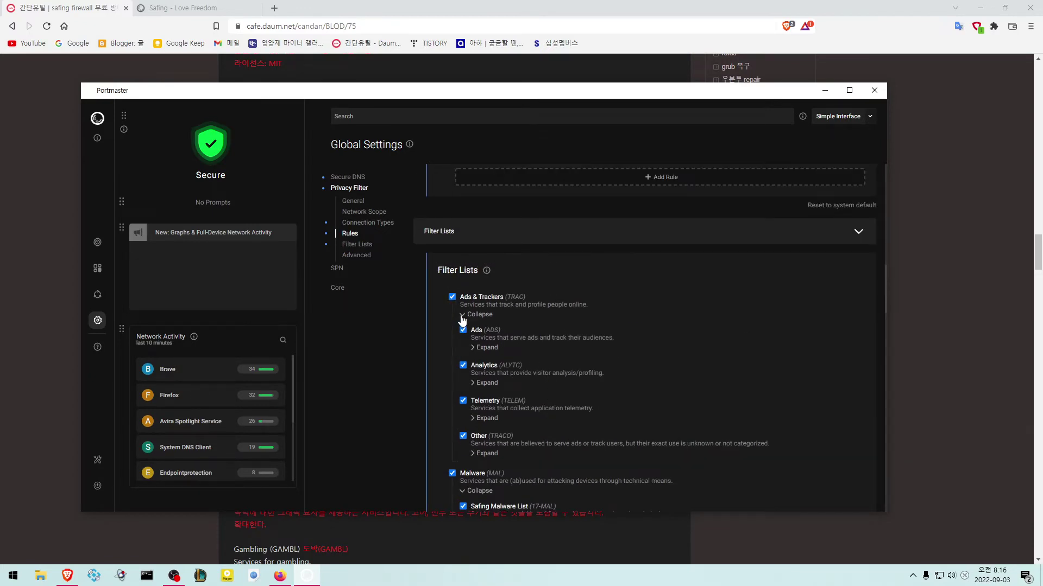
left_click(462, 315)
left_click(464, 350)
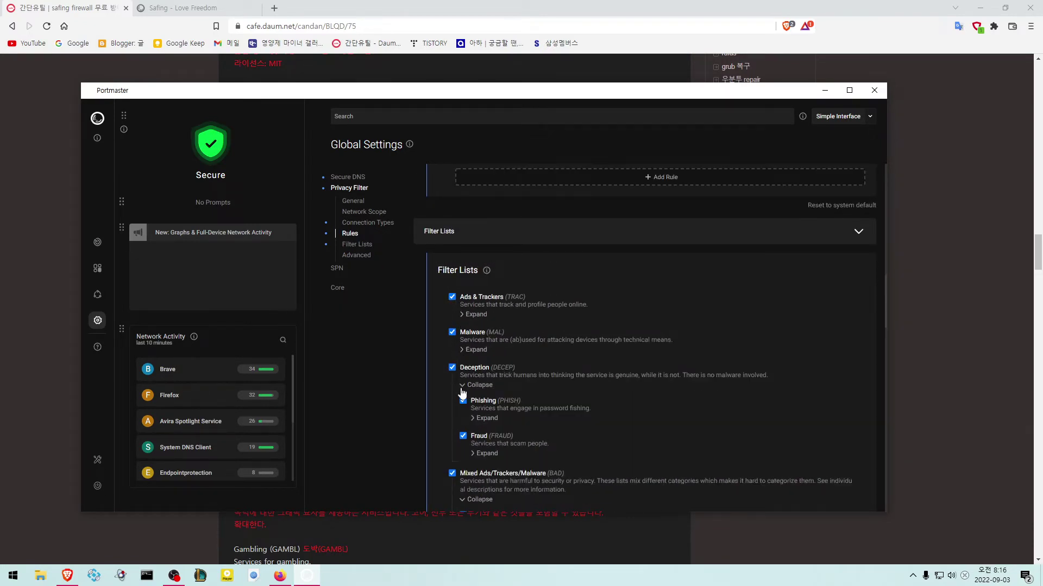
left_click(463, 385)
left_click(461, 429)
scroll(462, 412, "down", 2)
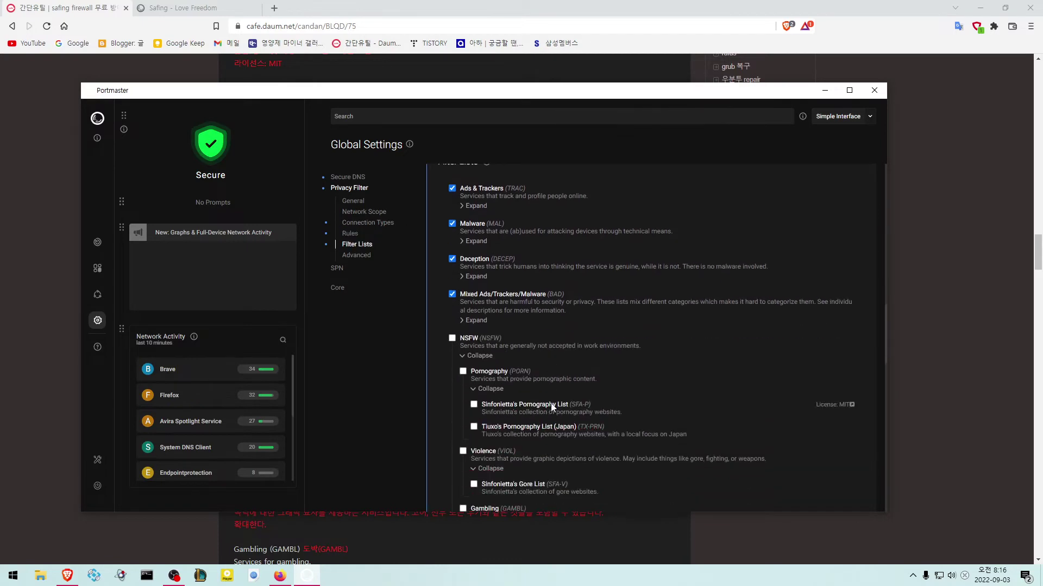
left_click(462, 356)
scroll(552, 373, "down", 2)
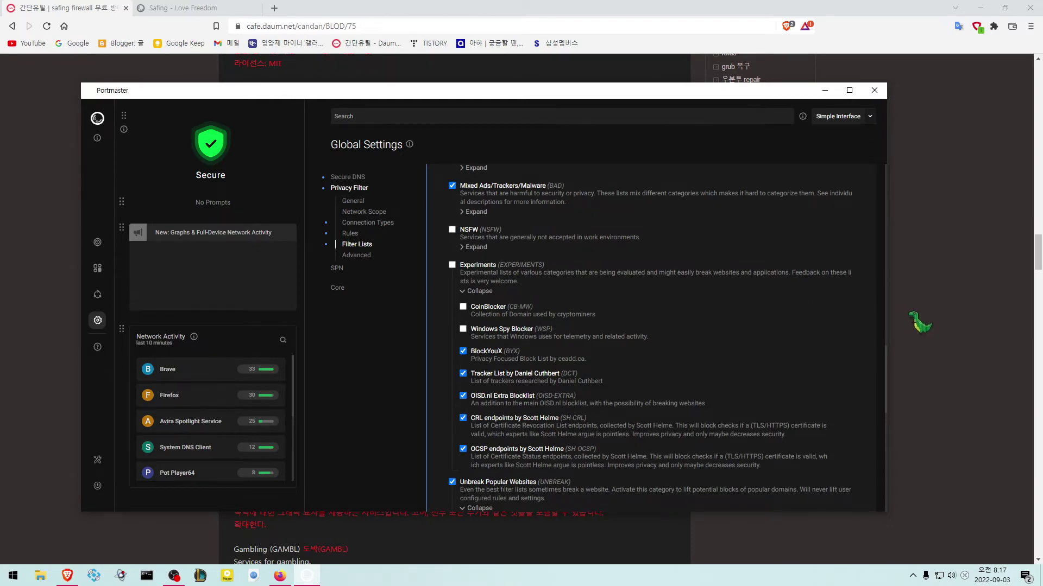
- Switch to the browser guide and search the page for "스파" to read the Windows Spy Blocker explanation
left_click(993, 391)
scroll(402, 353, "up", 4)
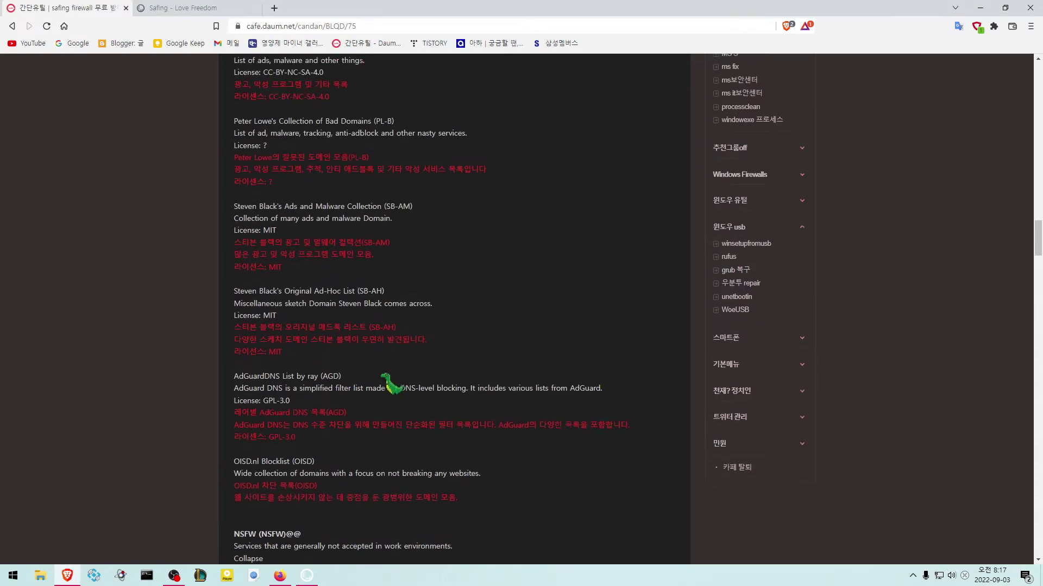
scroll(393, 385, "up", 8)
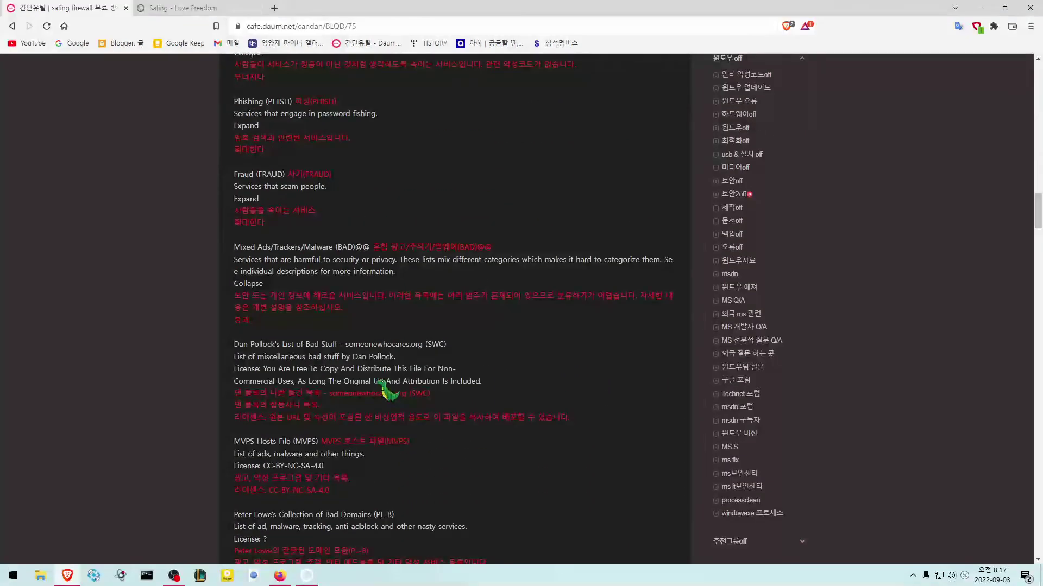
scroll(387, 386, "up", 6)
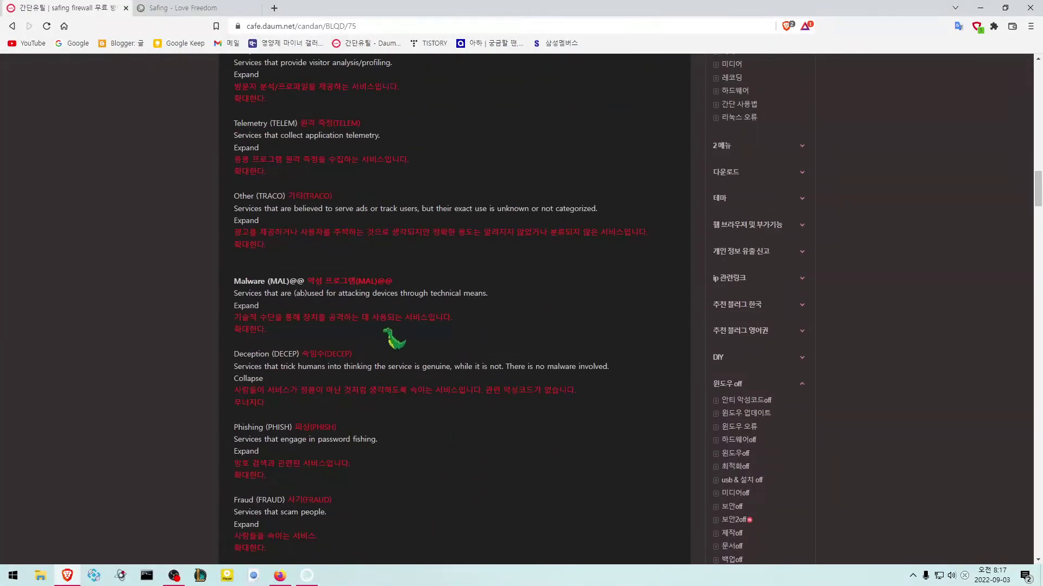
key("ctrl+f")
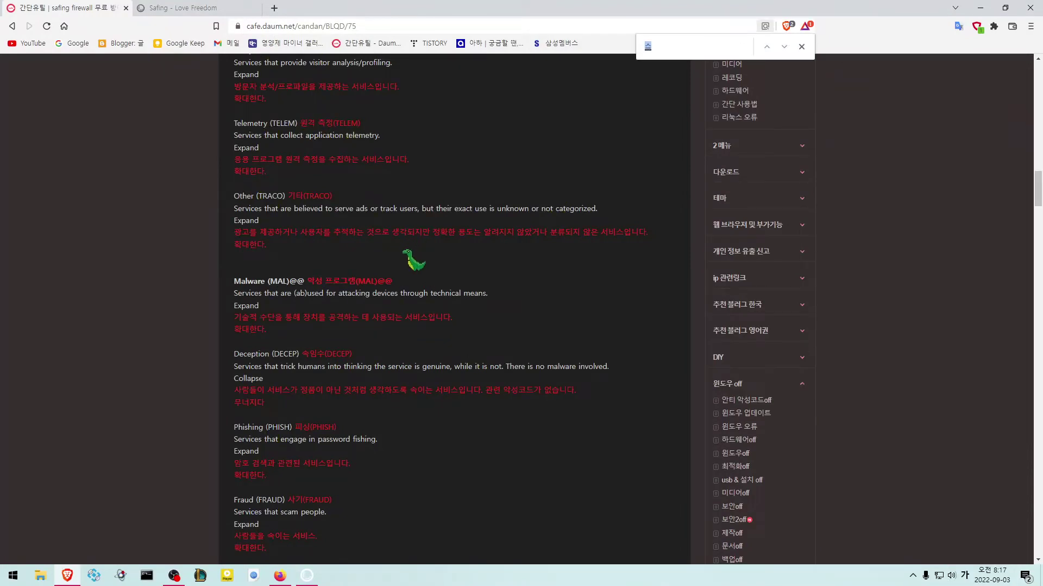
type("스파ㅇ")
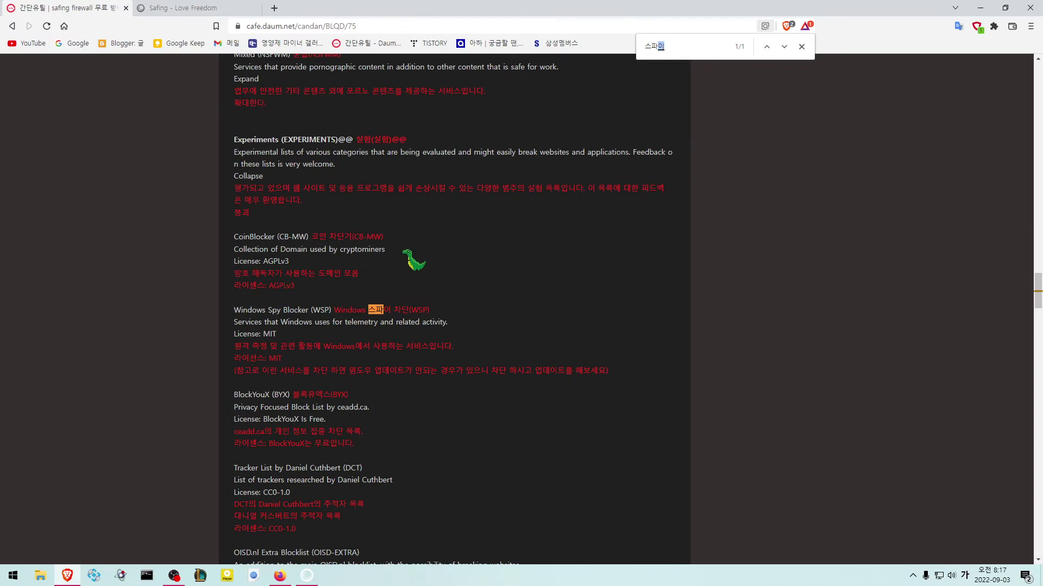
scroll(353, 353, "down", 1)
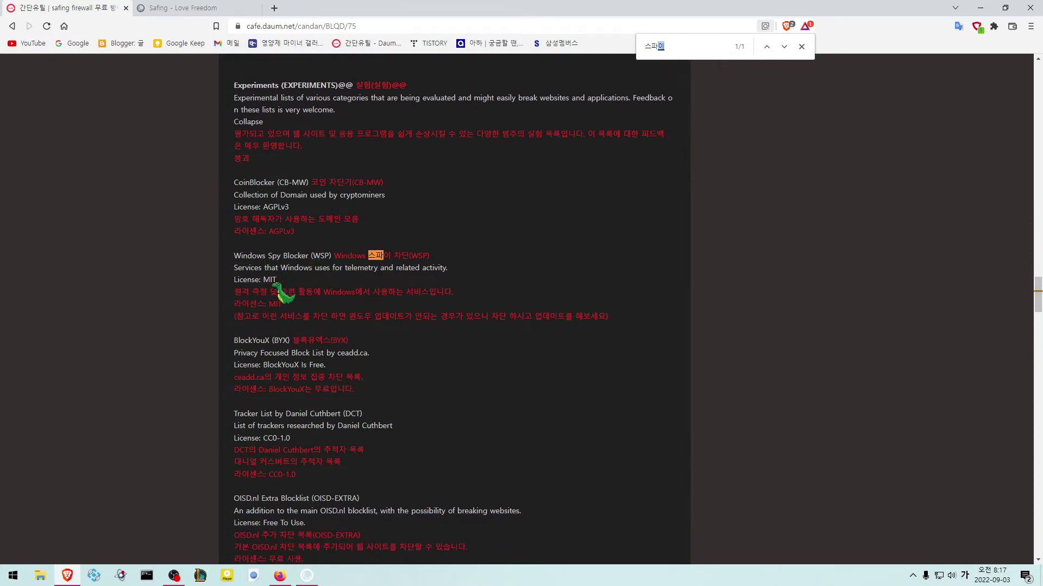
key("BackSpace")
key("BackSpace")
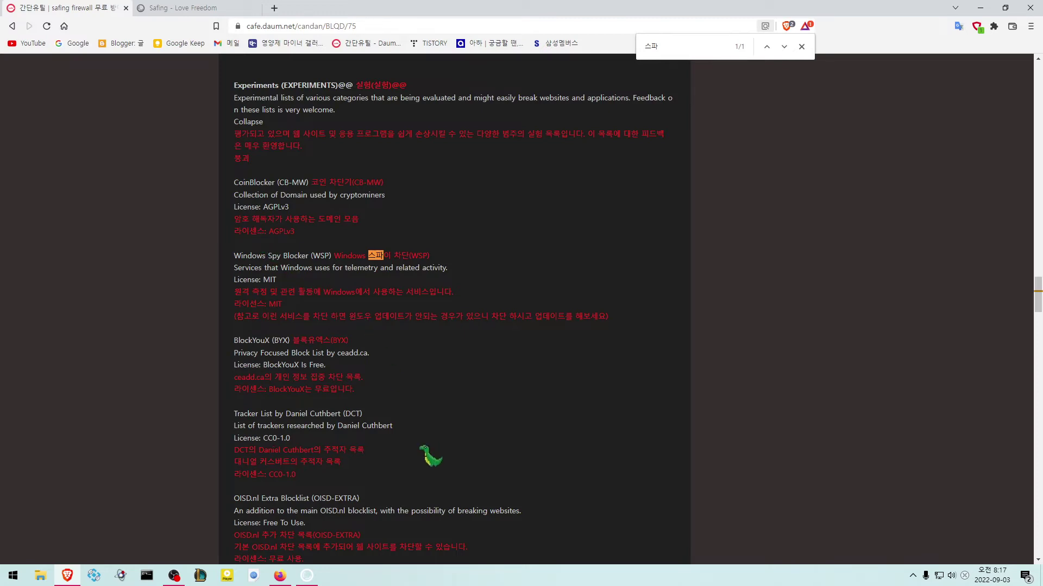
- Switch to Portmaster and enable the CoinBlocker list under Experiments
left_click(312, 577)
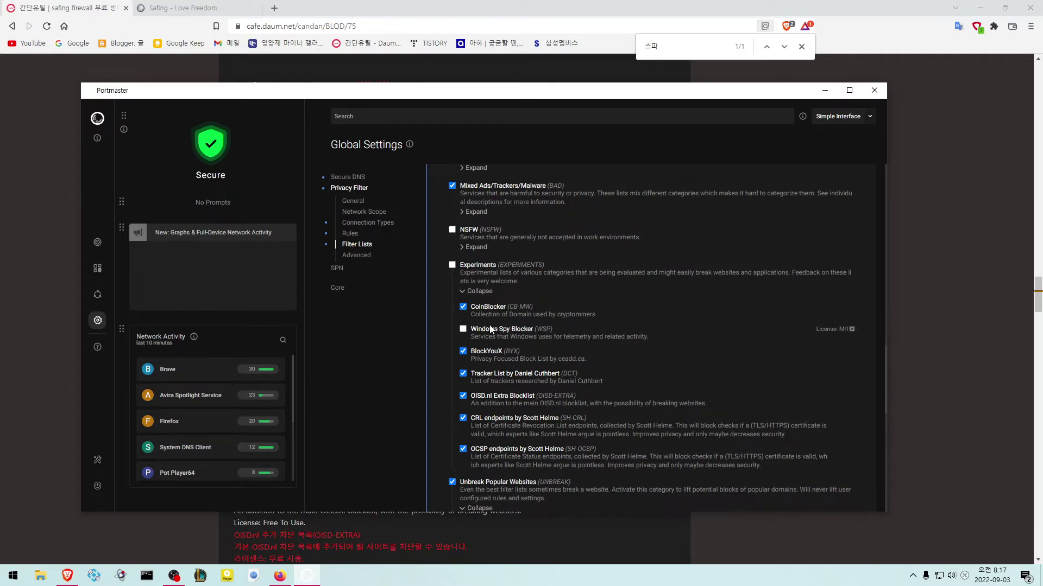
- Switch to the browser guide and highlight the telemetry wording in the Windows Spy Blocker description
left_click(921, 316)
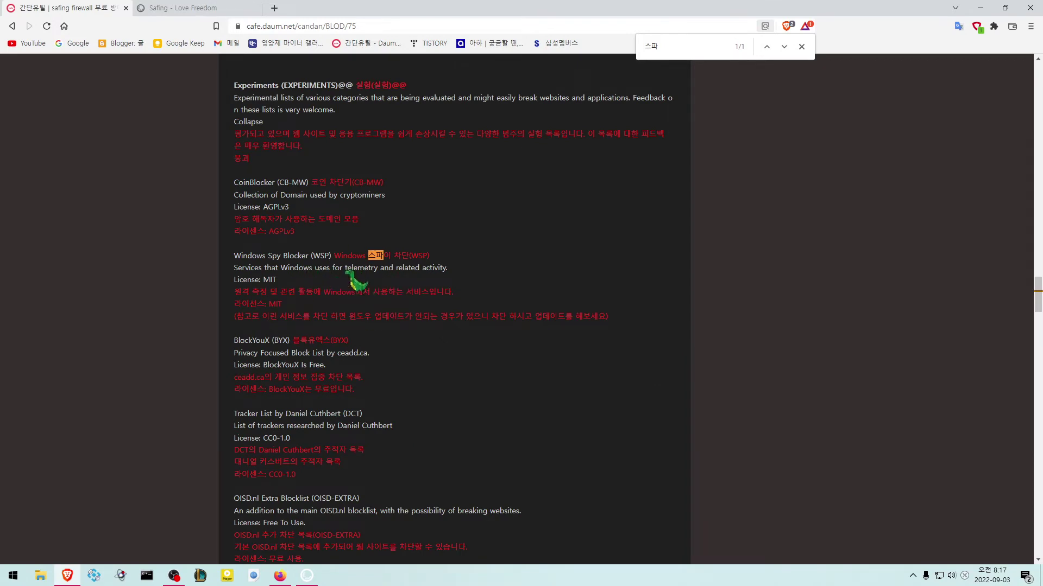
left_click_drag(371, 270, 461, 270)
left_click(460, 270)
- Switch to Portmaster and review the individual lists under the Experiments category
left_click(307, 576)
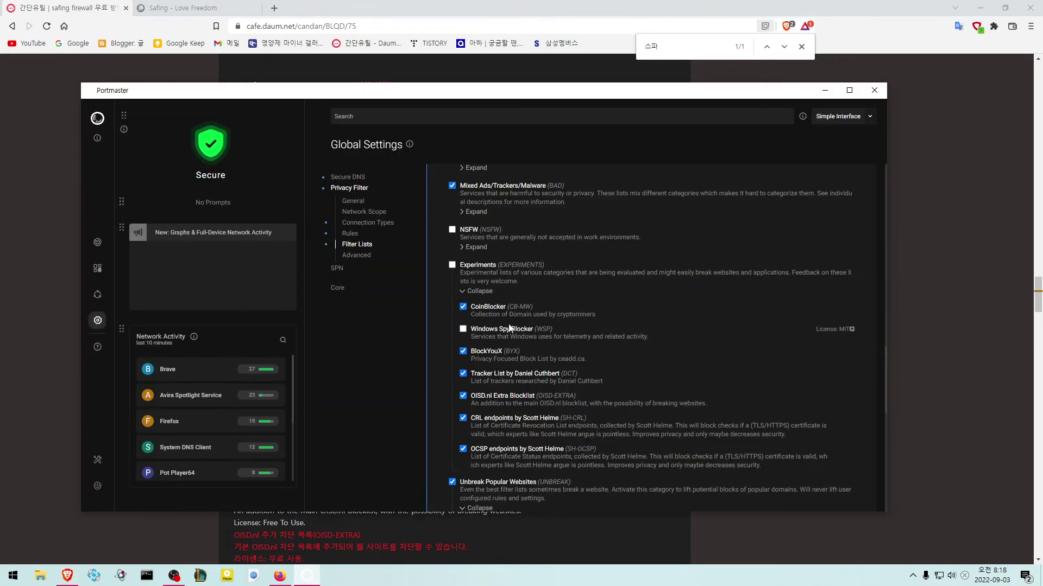
scroll(580, 347, "down", 3)
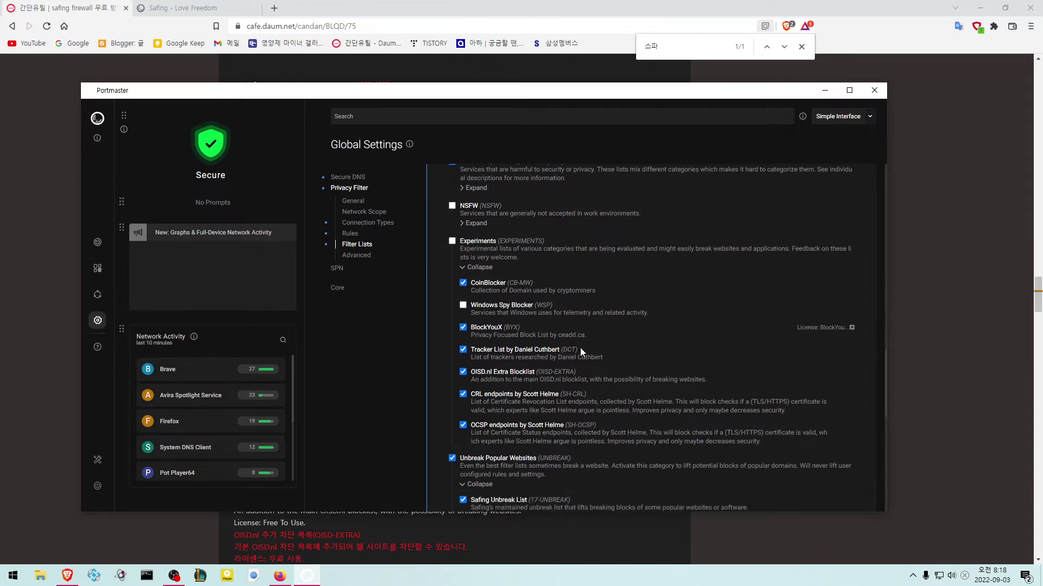
scroll(575, 345, "up", 1)
scroll(534, 282, "up", 3)
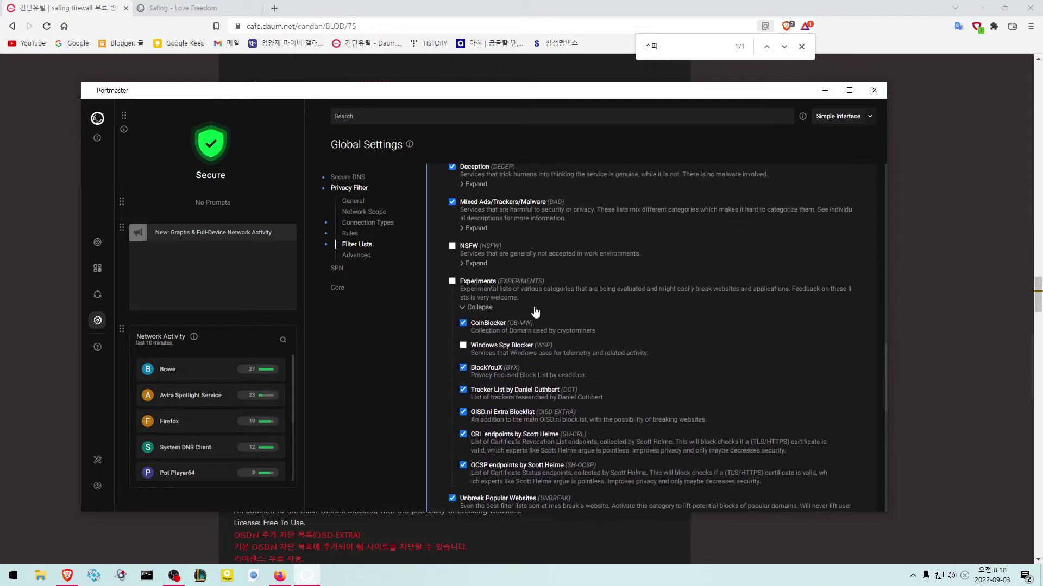
- Review the remaining filter lists, Block Bypassing, SPN Module and Core settings, and open the SPN page
scroll(531, 380, "down", 3)
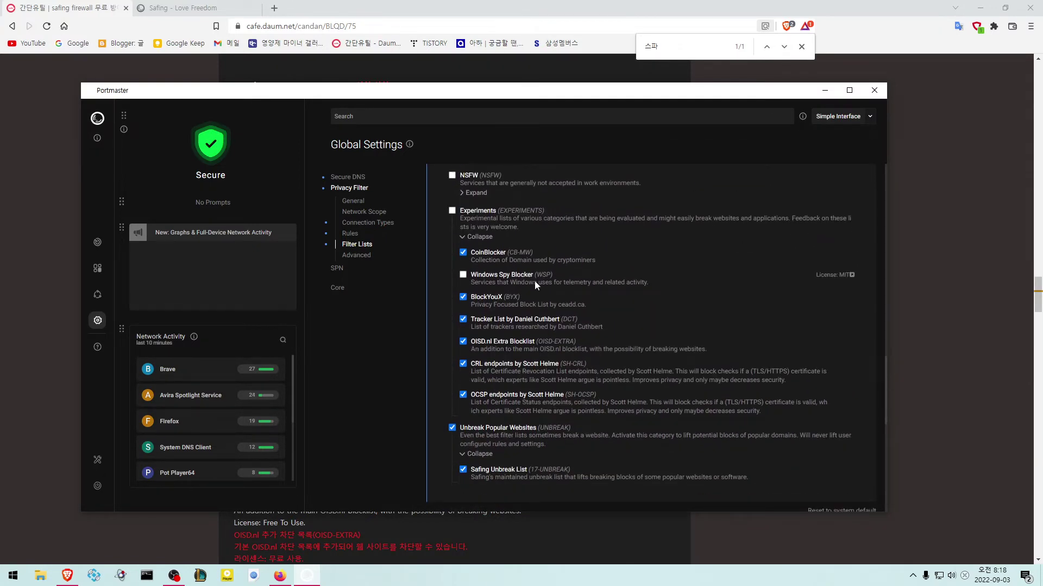
scroll(535, 282, "up", 2)
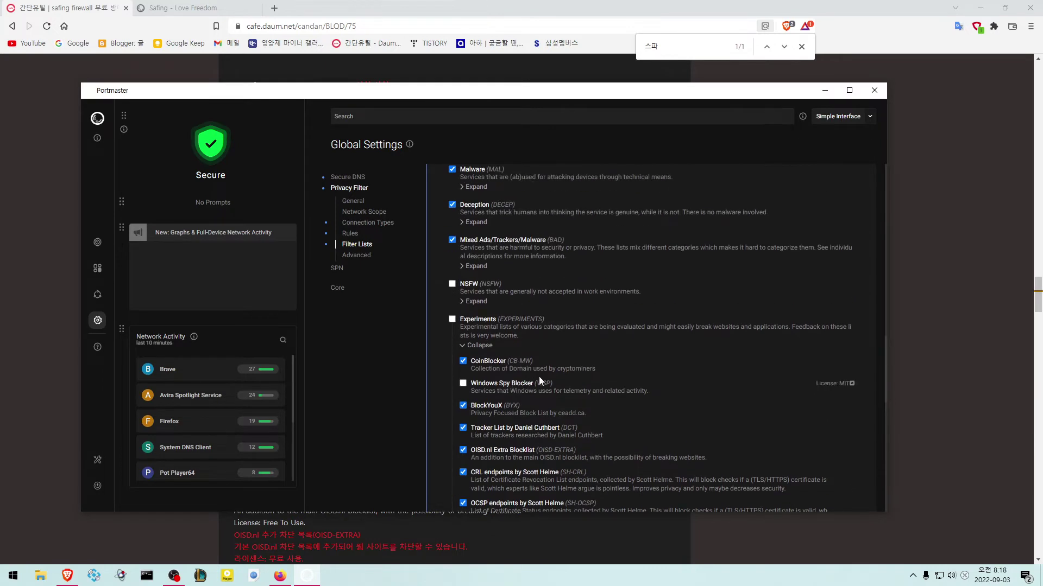
scroll(570, 355, "down", 6)
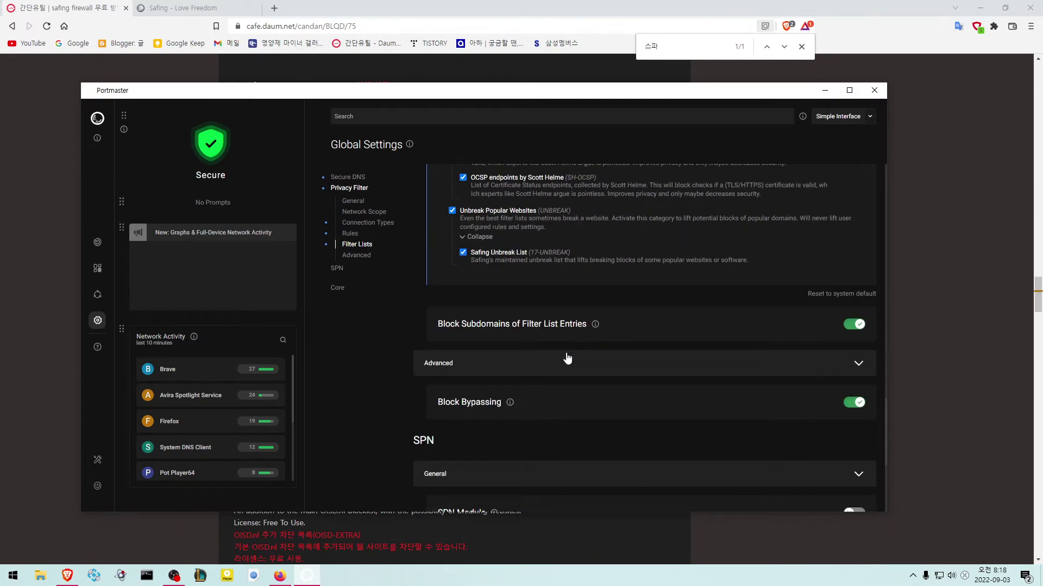
scroll(568, 358, "down", 1)
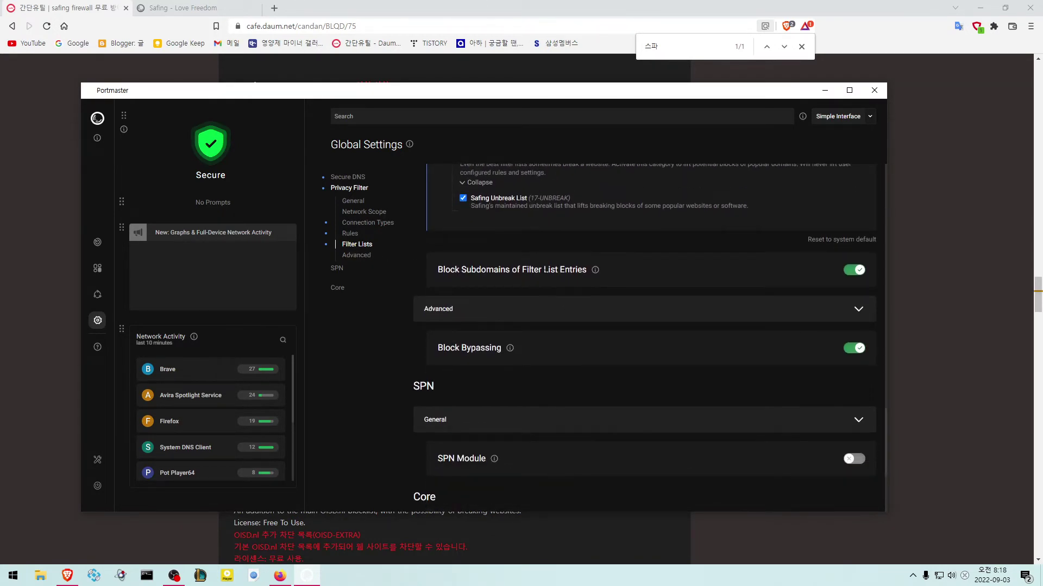
scroll(614, 326, "down", 1)
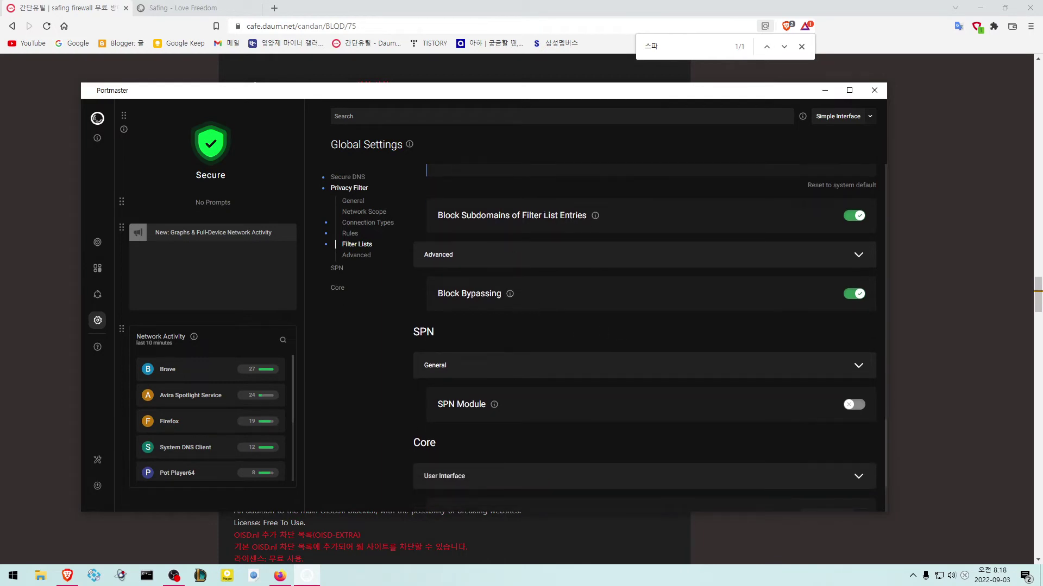
scroll(565, 317, "down", 2)
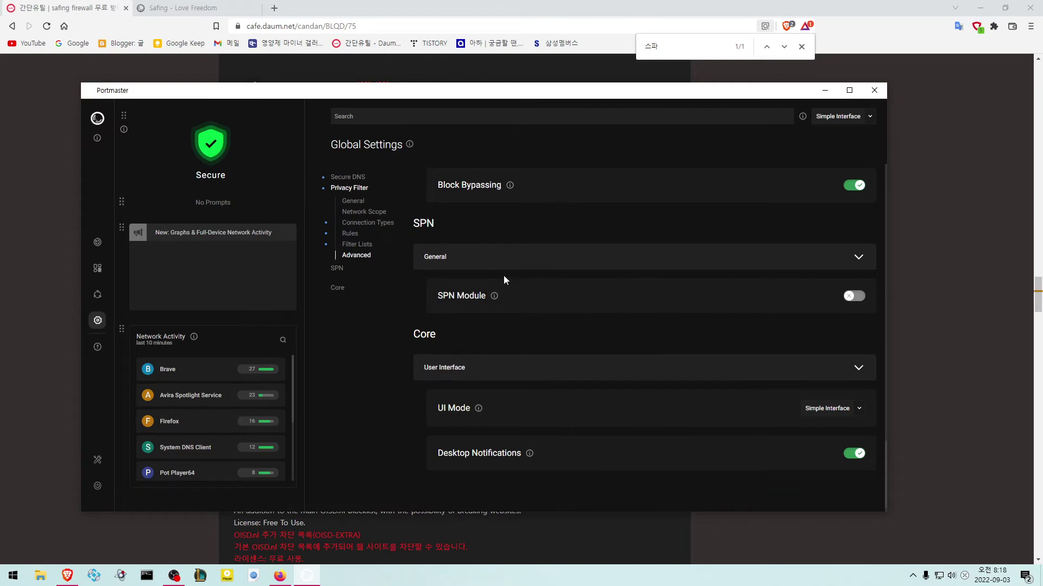
left_click(97, 295)
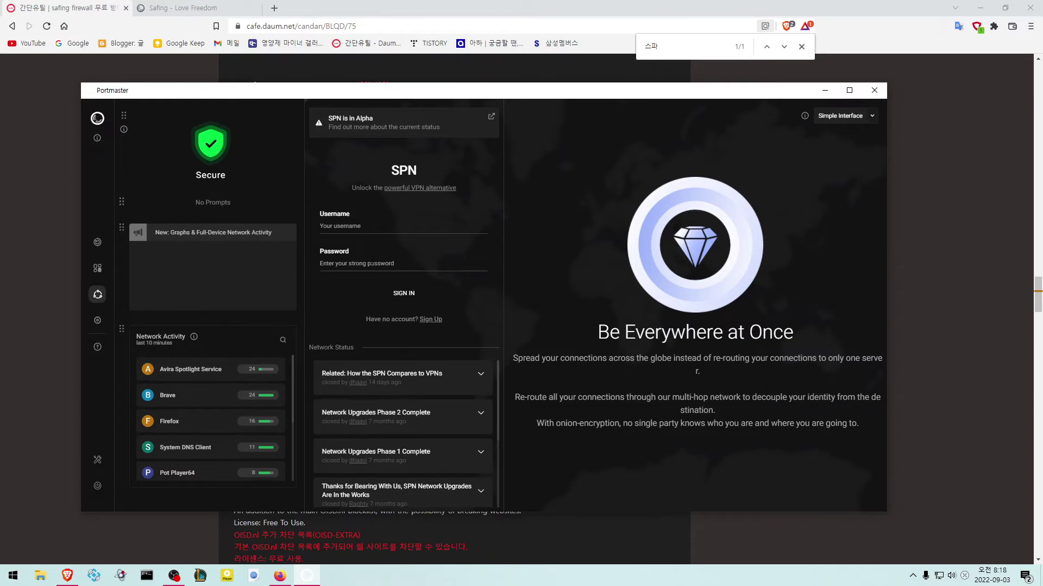
- Return to the global settings and review the Privacy Filter sections through Advanced, SPN and Core
left_click(98, 322)
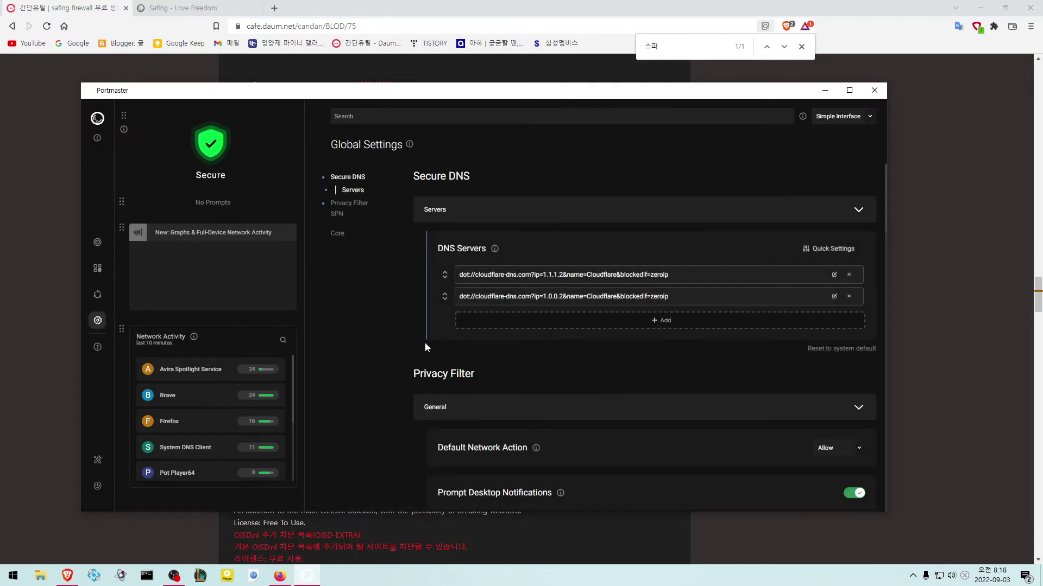
left_click(350, 204)
scroll(621, 352, "down", 3)
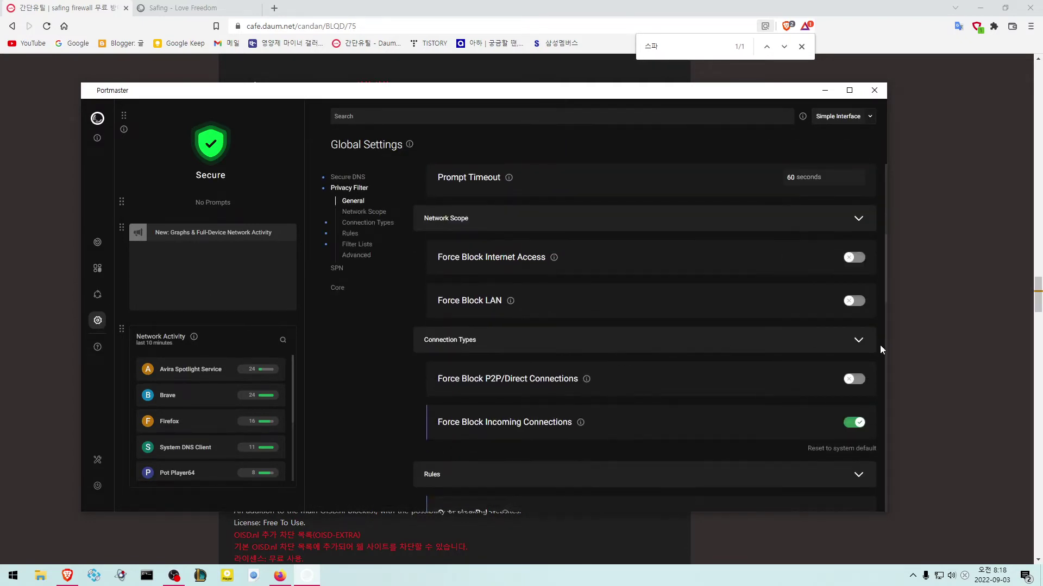
scroll(591, 372, "down", 3)
scroll(559, 371, "down", 10)
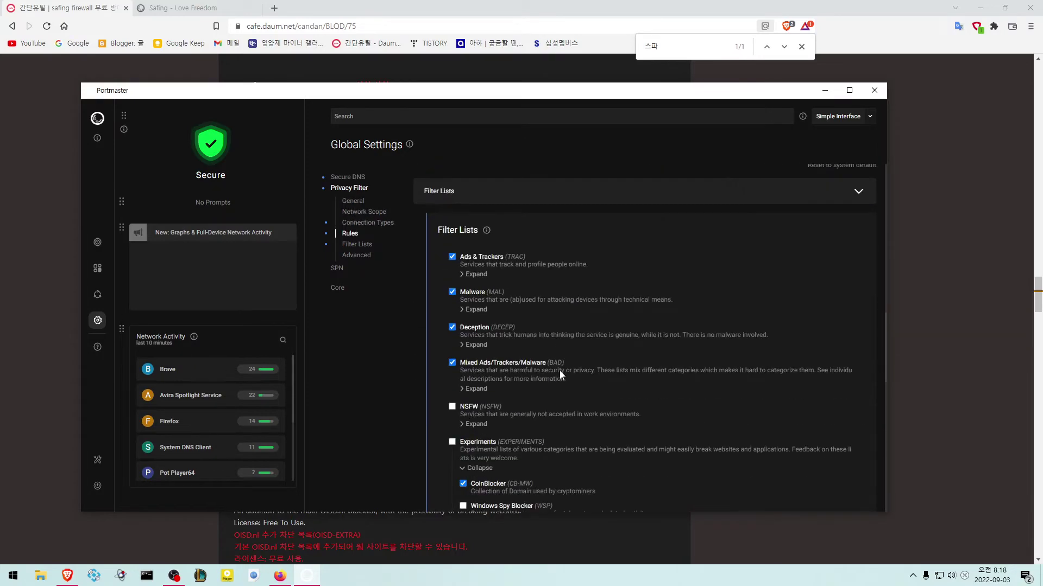
left_click(351, 259)
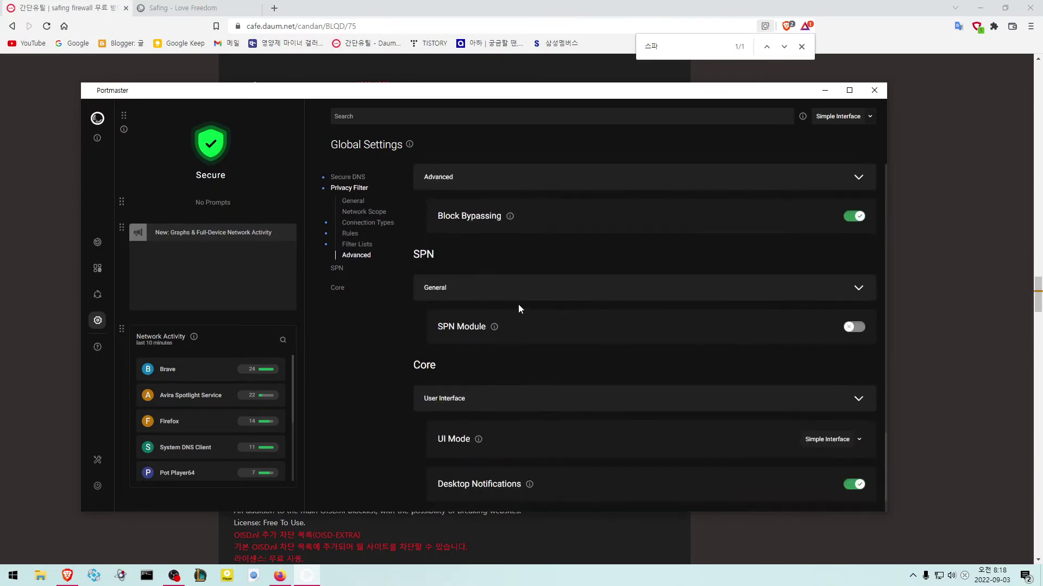
scroll(556, 343, "down", 2)
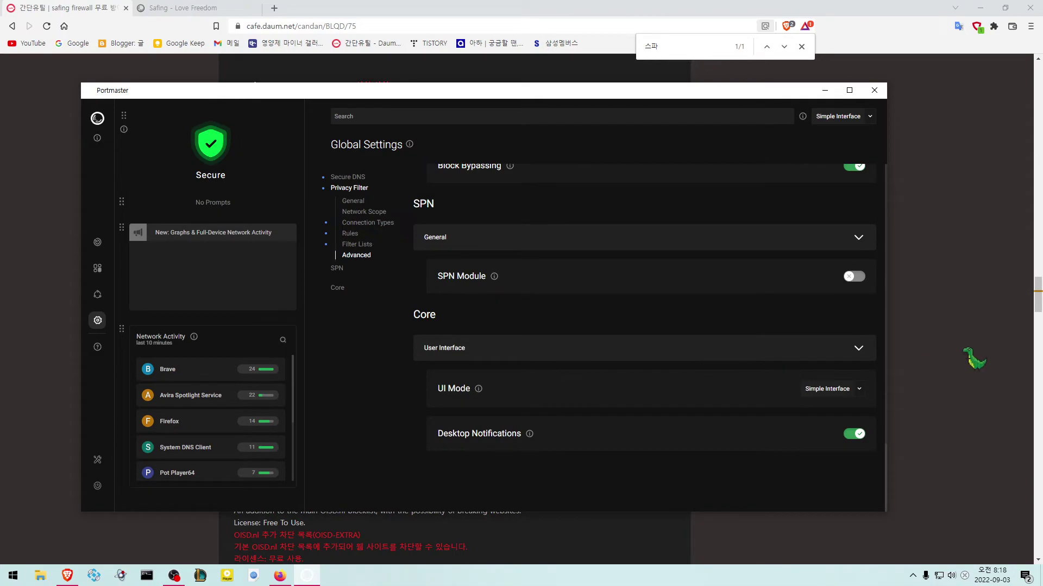
- Switch to the browser guide and read its explanations of SPN Module, UI Mode, Desktop Notifications and other DNS servers
left_click(972, 358)
scroll(275, 337, "down", 15)
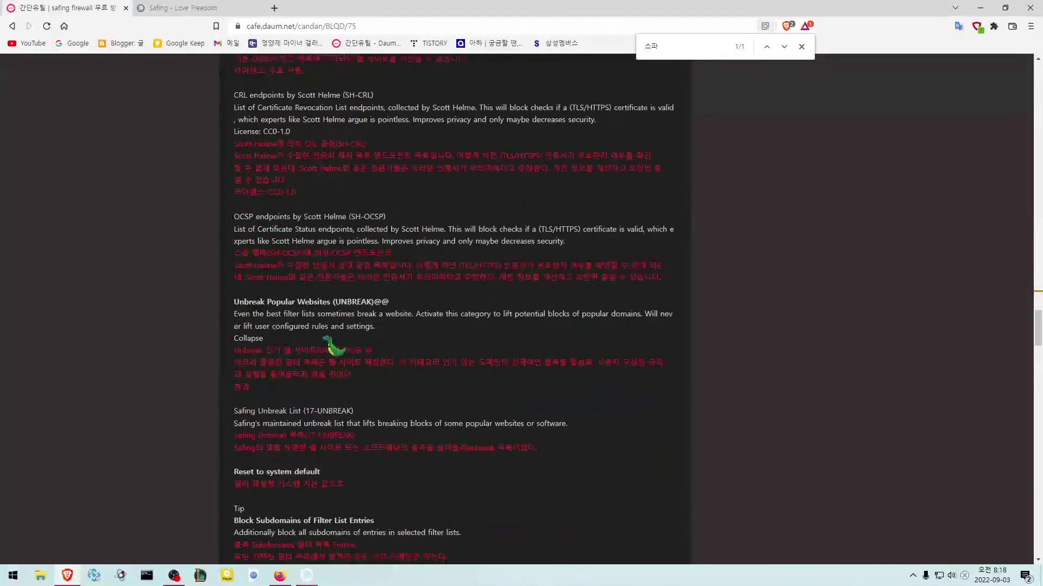
scroll(332, 348, "down", 8)
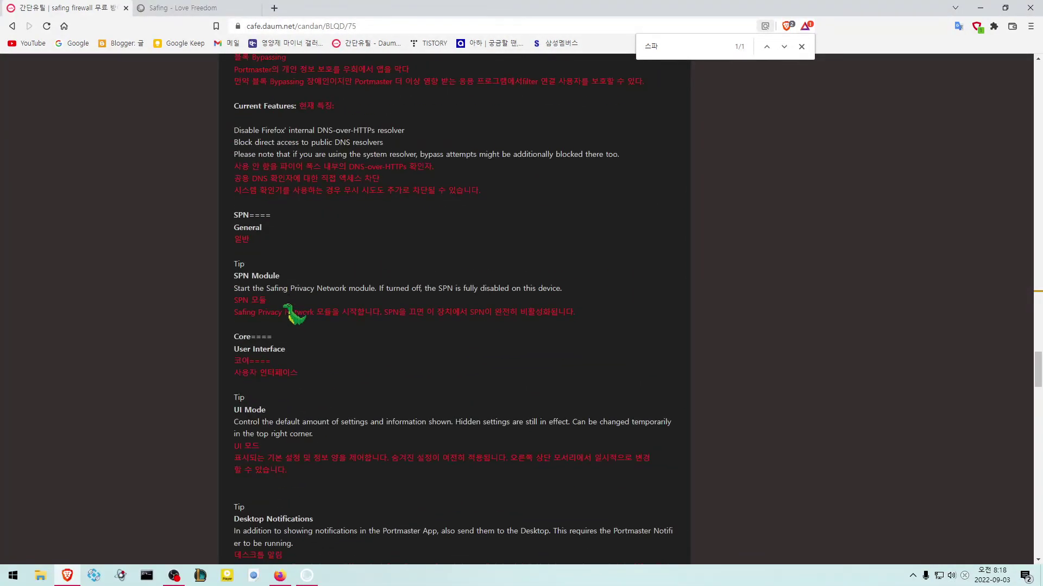
scroll(353, 347, "down", 2)
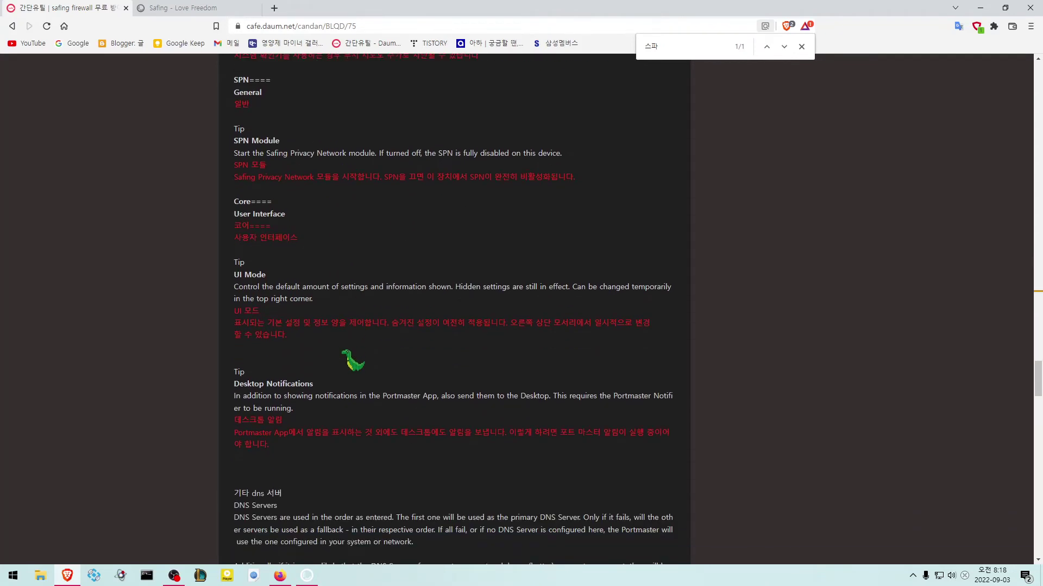
scroll(390, 341, "up", 2)
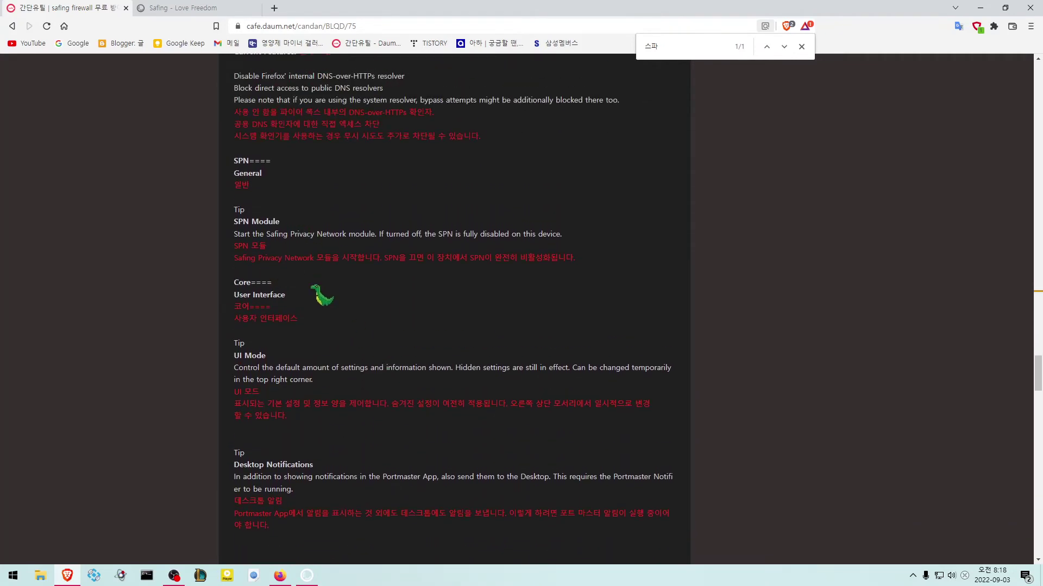
scroll(320, 293, "down", 3)
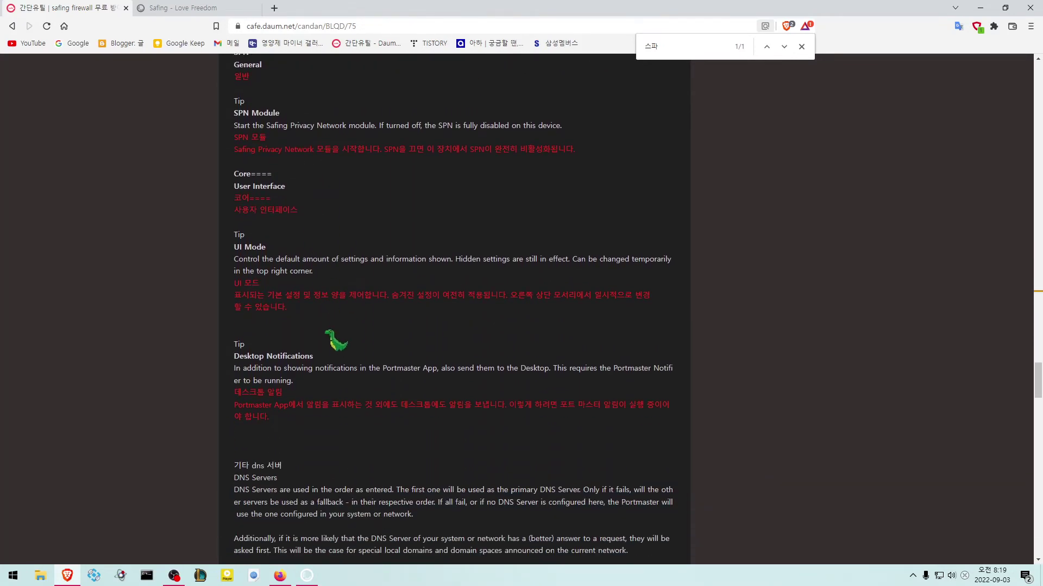
scroll(363, 352, "down", 4)
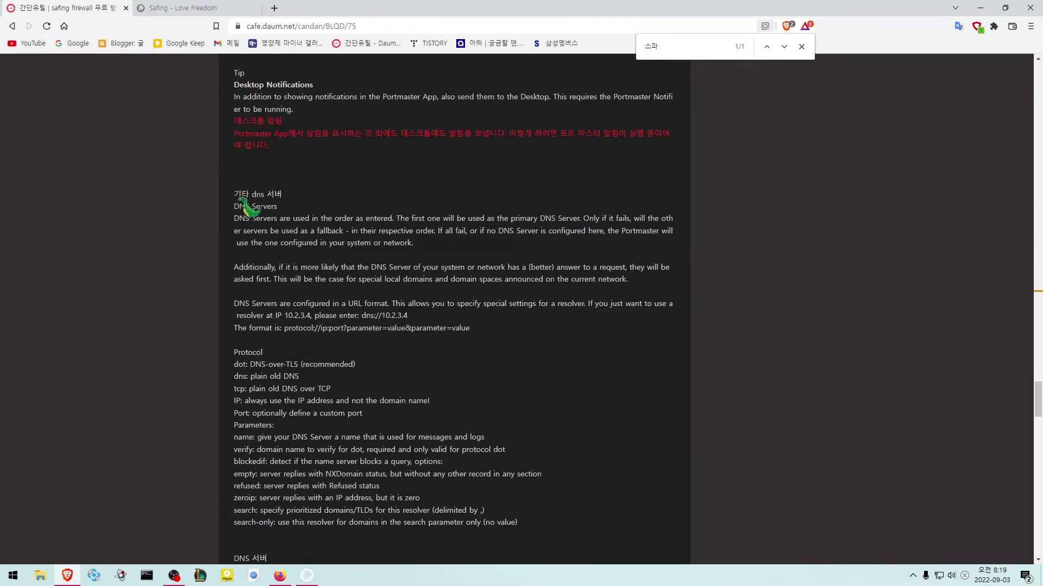
scroll(326, 307, "down", 4)
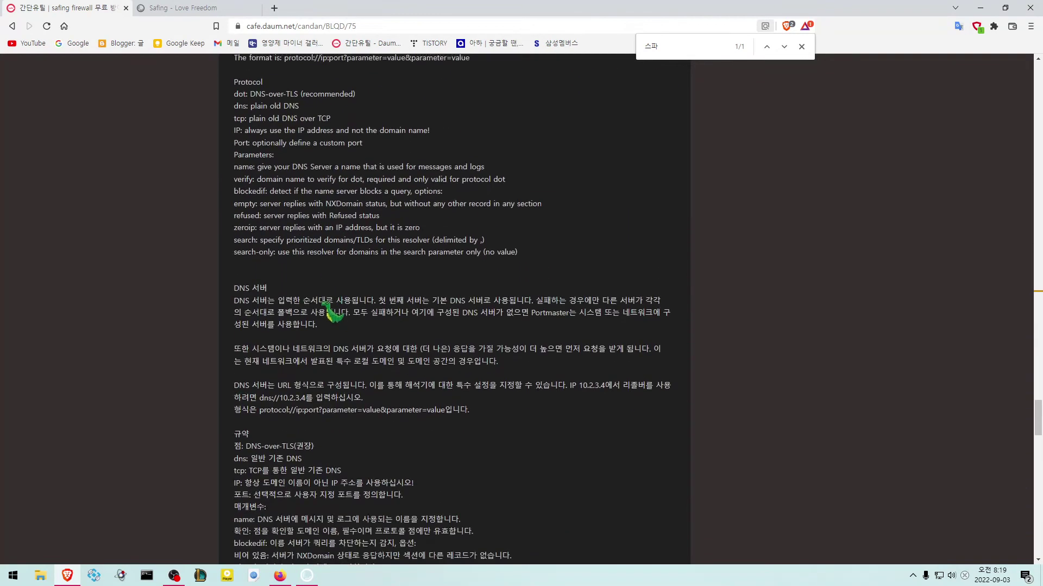
- View the Secure DNS servers in Portmaster, and switch to the browser guide to read the DNS Servers section with its Korean translation
left_click(306, 576)
left_click(351, 181)
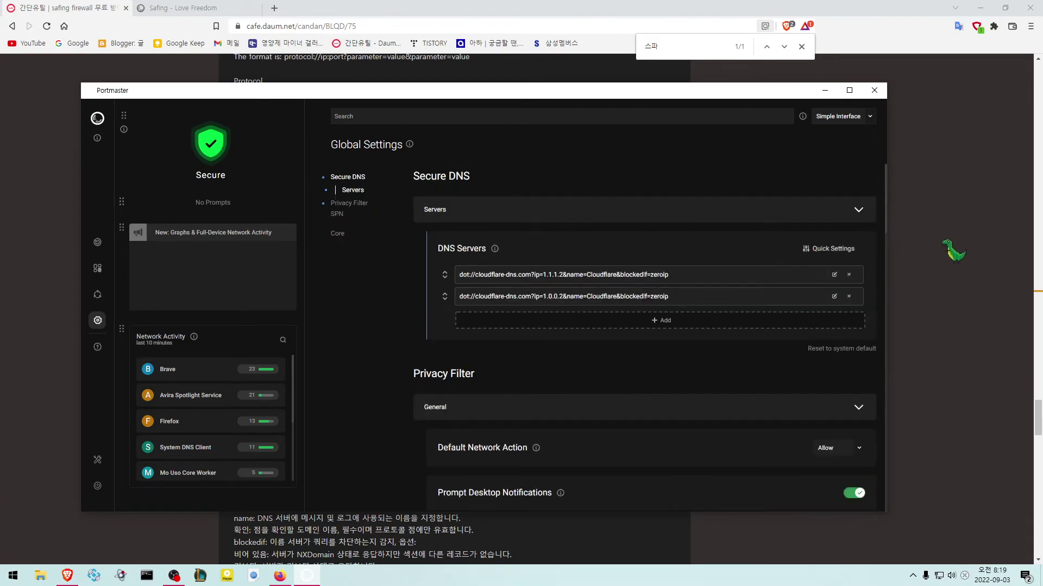
left_click(954, 251)
scroll(302, 288, "up", 3)
scroll(299, 285, "up", 2)
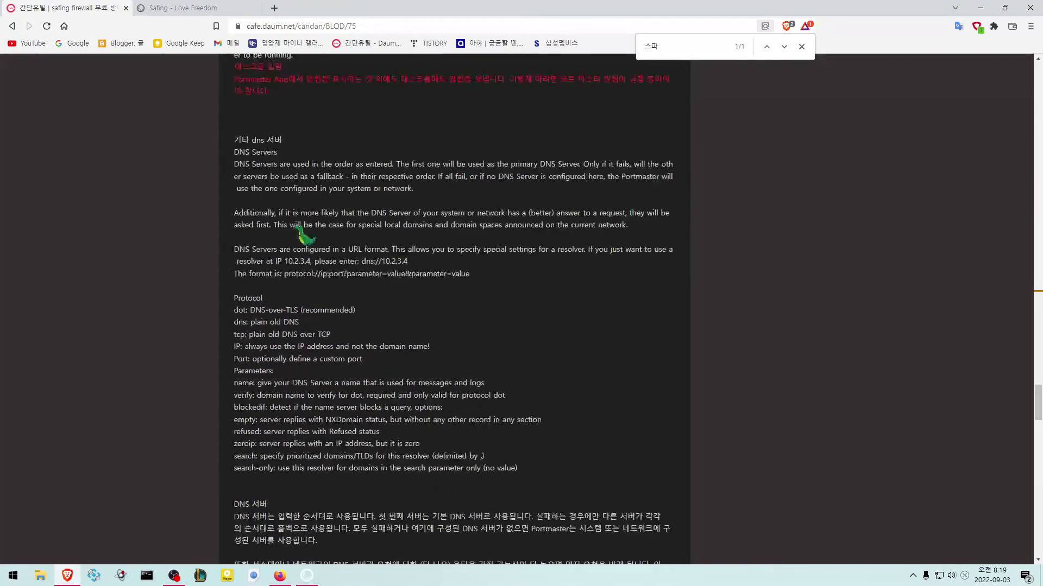
left_click_drag(227, 138, 505, 392)
left_click(505, 392)
scroll(505, 402, "down", 7)
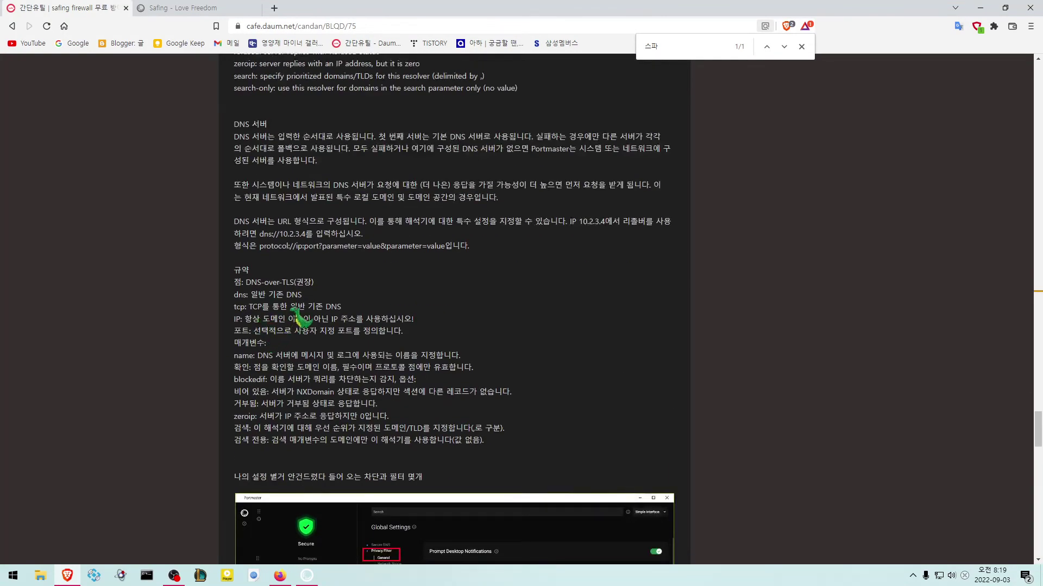
scroll(309, 315, "up", 2)
- Examine the guide's screenshots of the author's incoming connection and filter list settings, and return to the start of the post
scroll(319, 311, "down", 6)
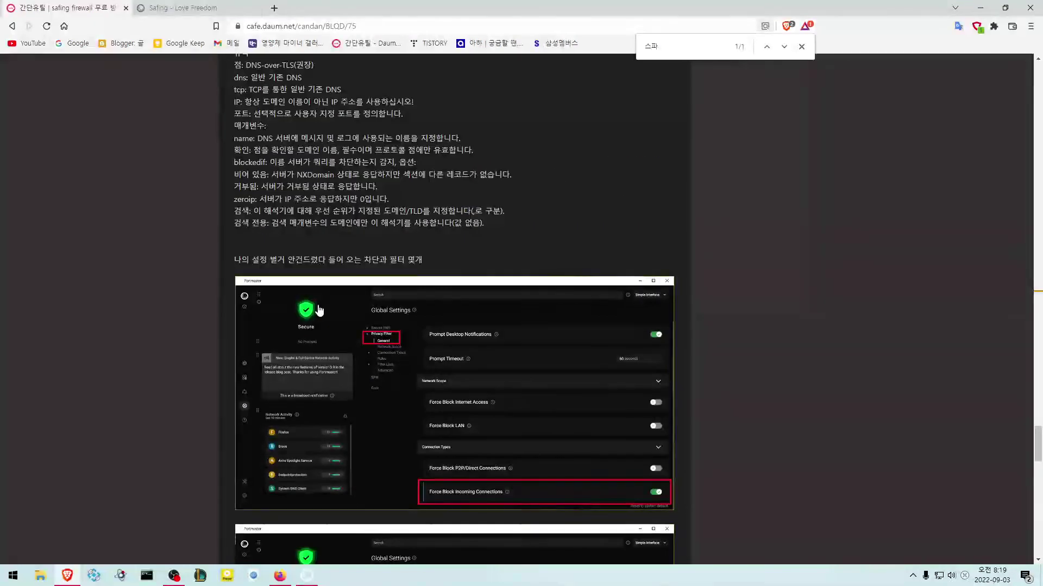
scroll(320, 313, "down", 4)
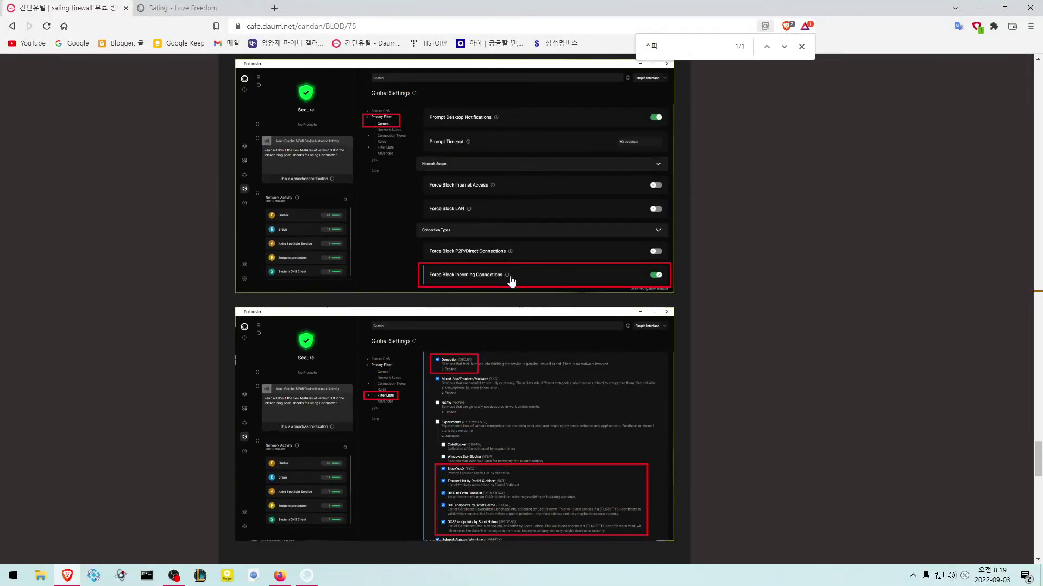
scroll(549, 399, "up", 3)
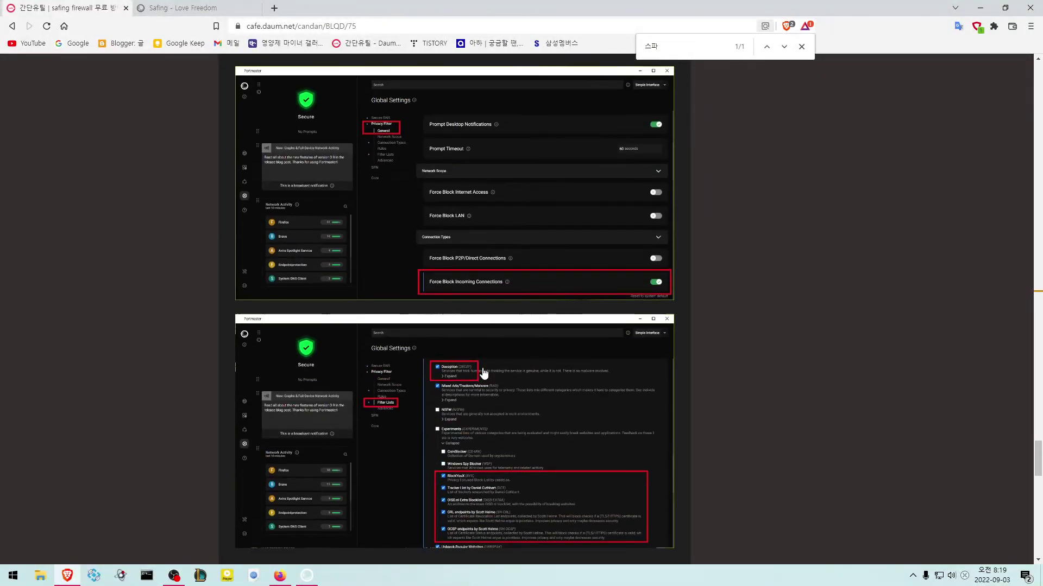
scroll(534, 325, "down", 2)
scroll(535, 444, "down", 1)
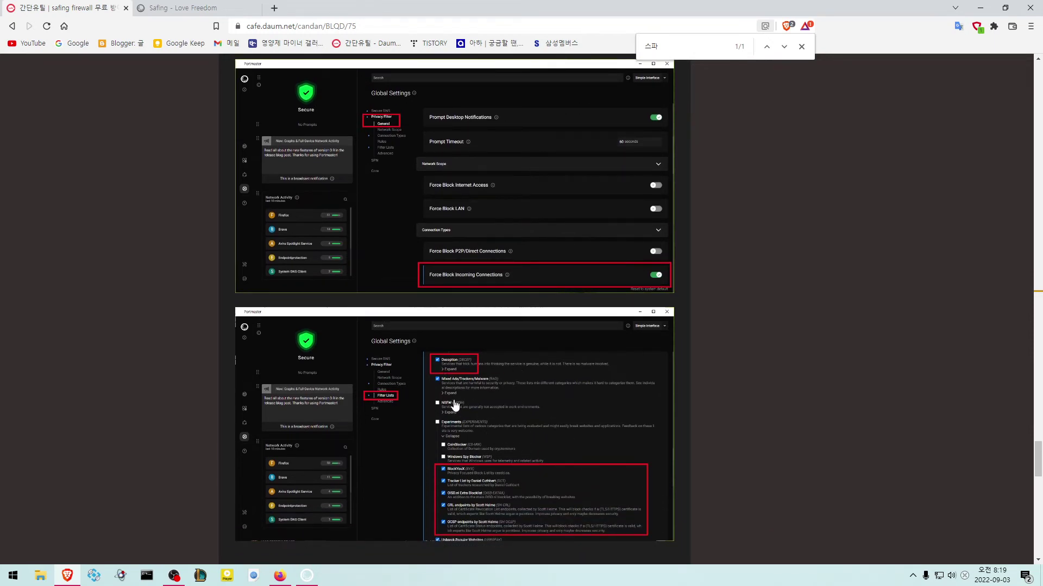
scroll(457, 406, "up", 3)
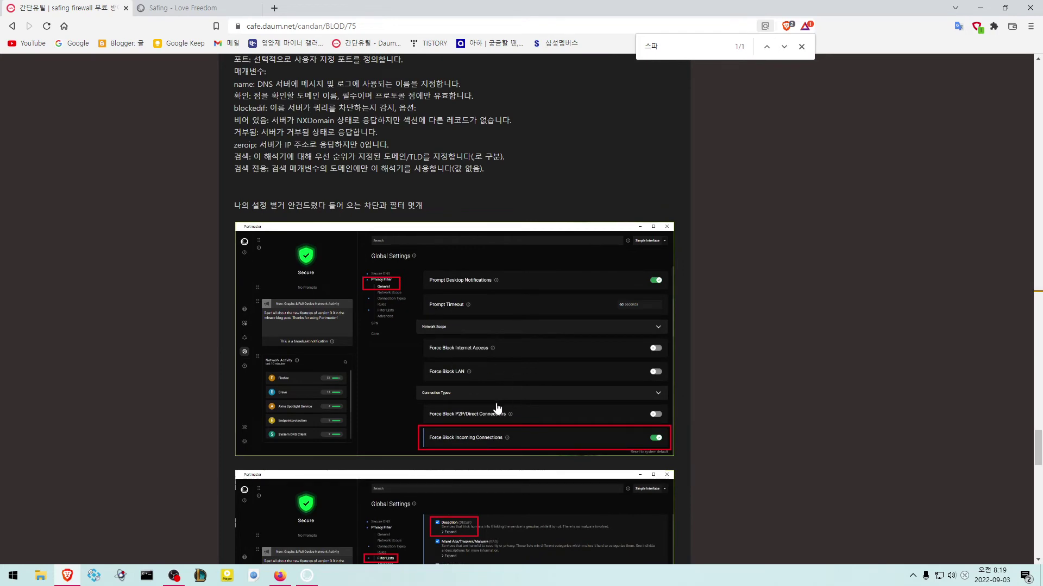
scroll(497, 408, "up", 3)
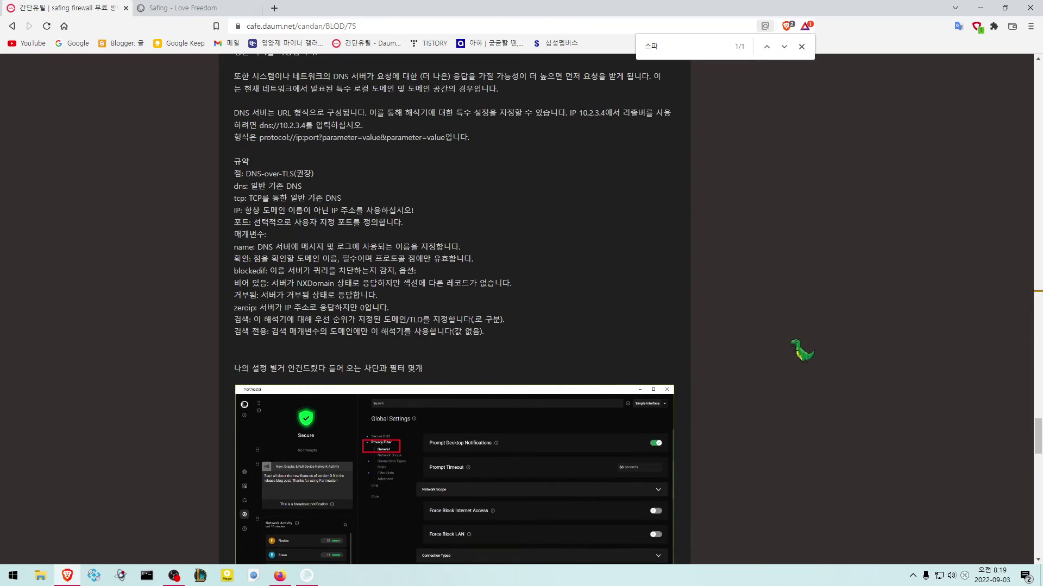
scroll(727, 342, "up", 6)
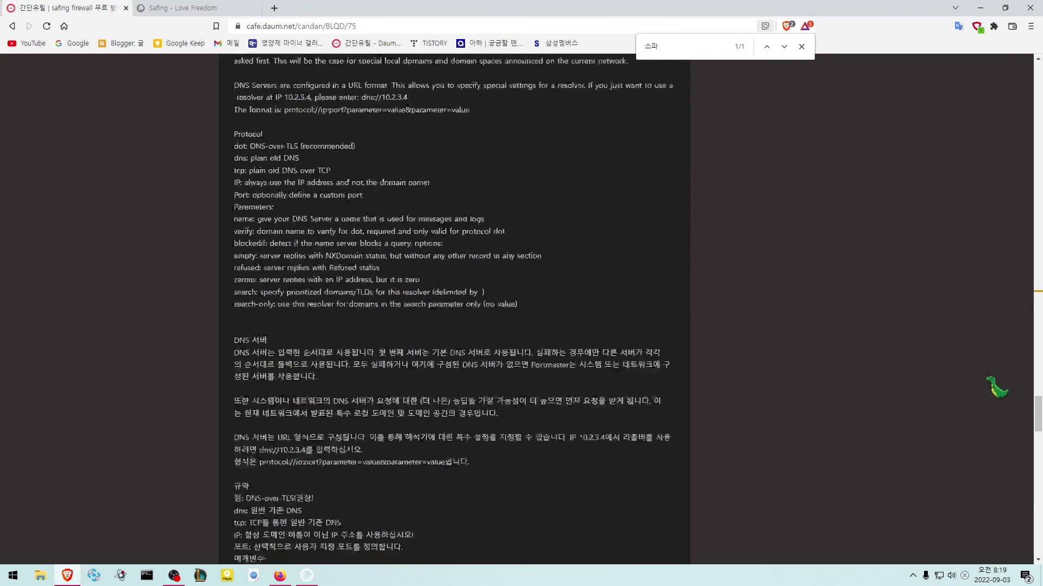
left_click_drag(1037, 414, 1037, 80)
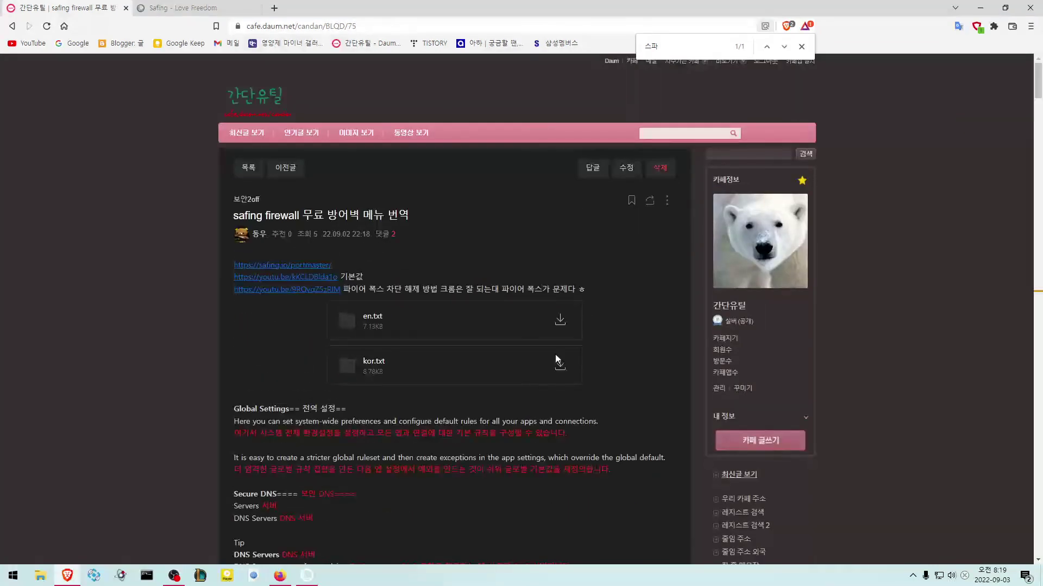
- Switch to Portmaster and open the app-specific settings of the recently edited Unidentified App
left_click(314, 577)
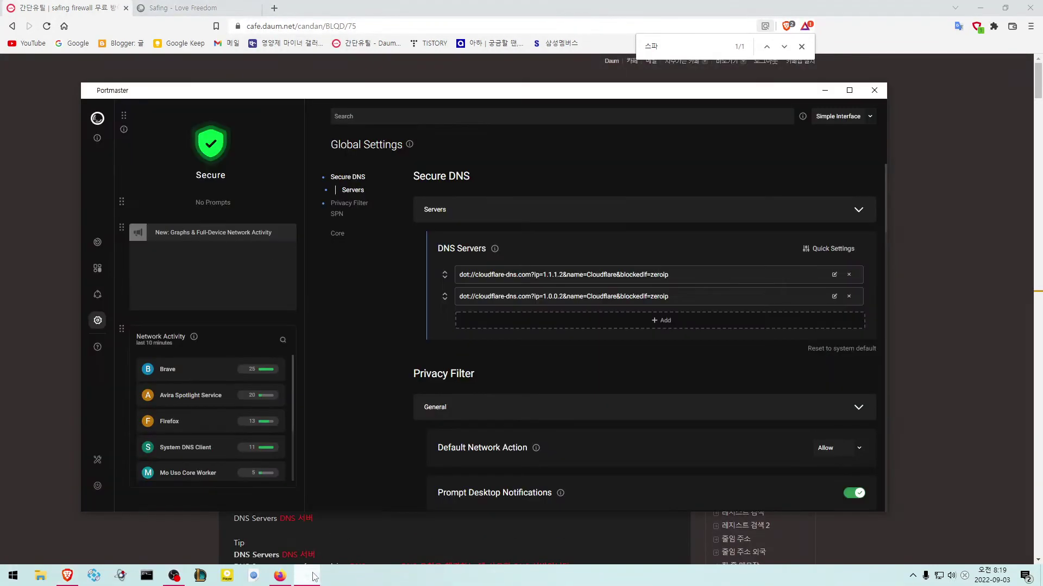
left_click(98, 269)
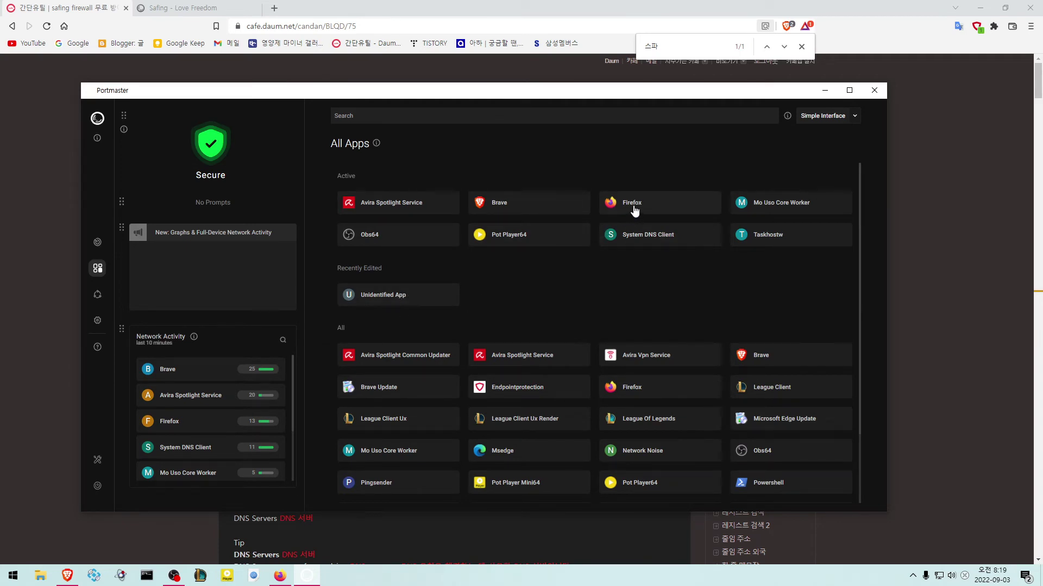
left_click(421, 295)
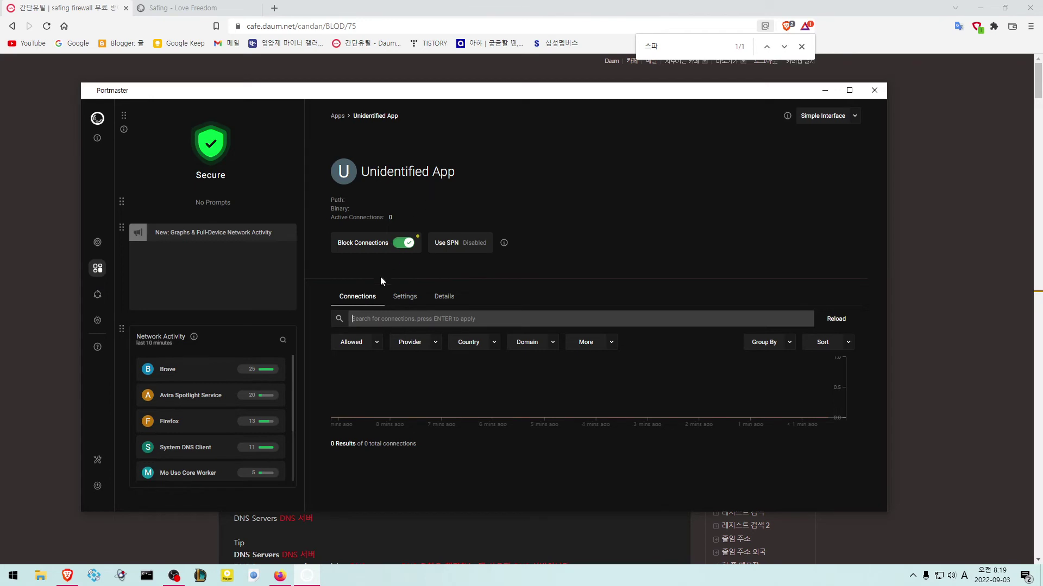
mouse_move(408, 246)
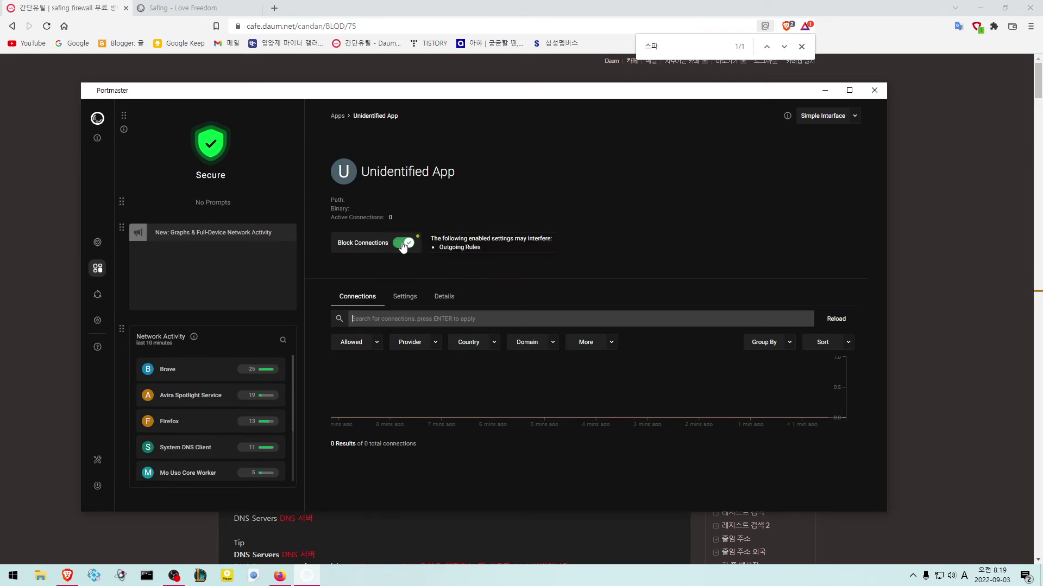
left_click(410, 298)
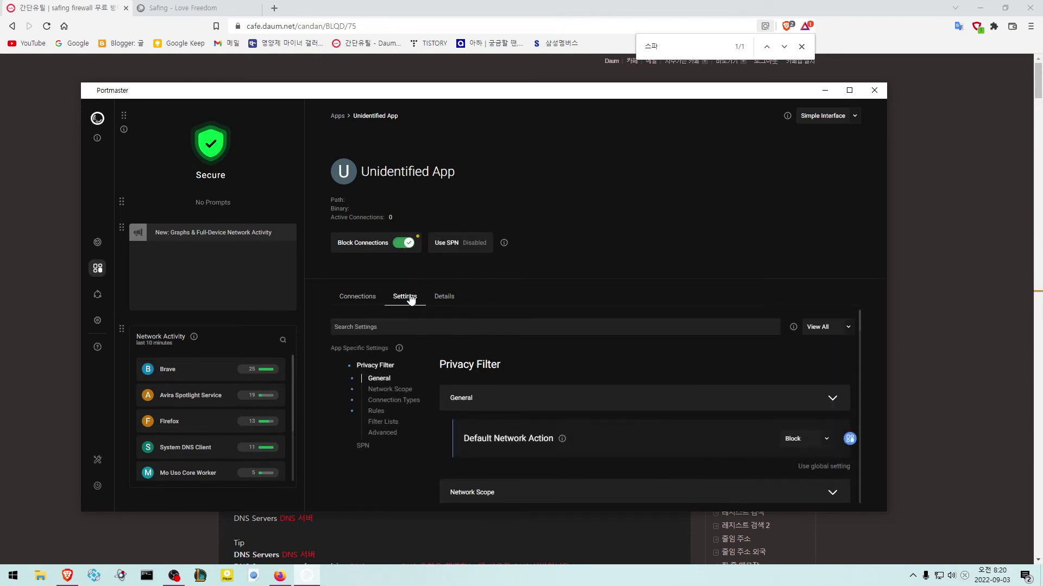
- Review the Unidentified App's default network action, network scope and connection type settings, and view its connections
scroll(624, 363, "down", 3)
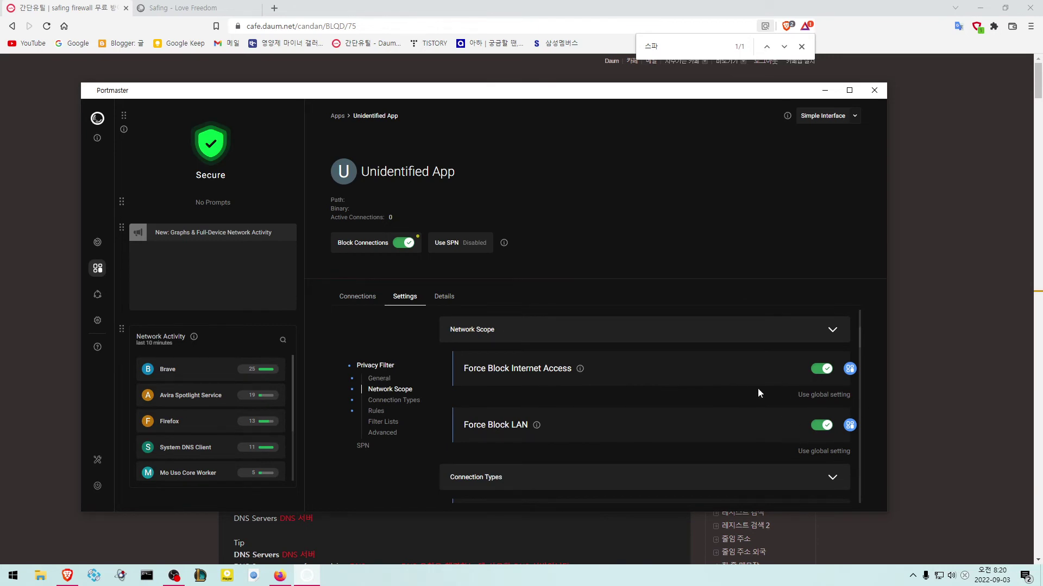
scroll(675, 399, "down", 1)
scroll(669, 390, "down", 1)
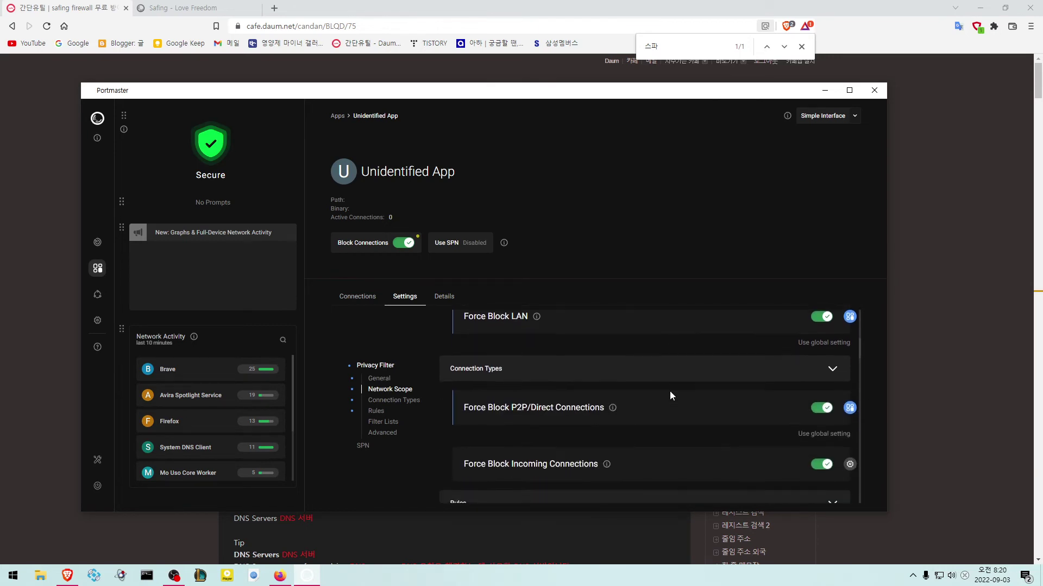
scroll(671, 391, "up", 3)
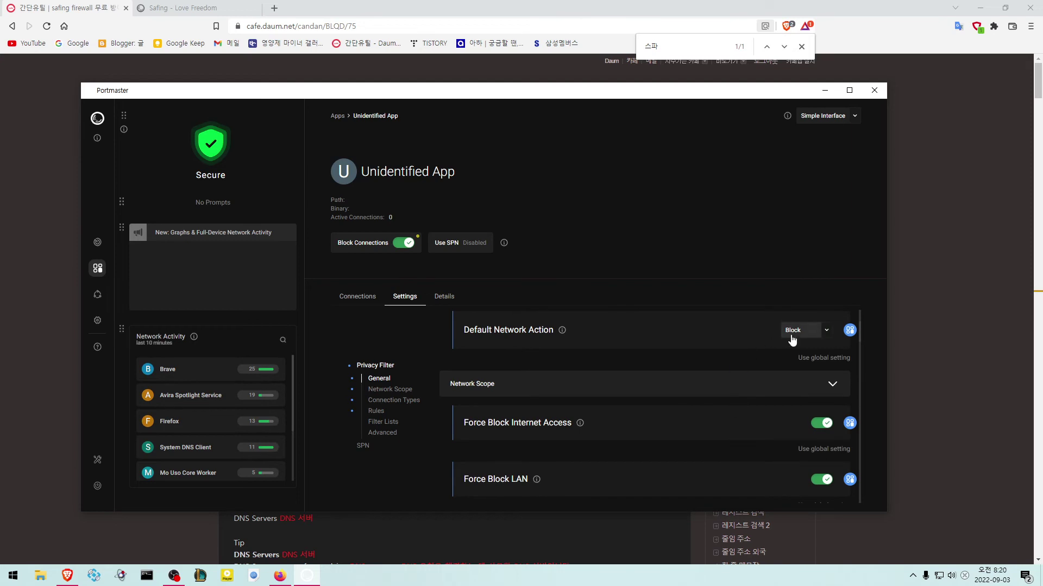
scroll(704, 366, "up", 2)
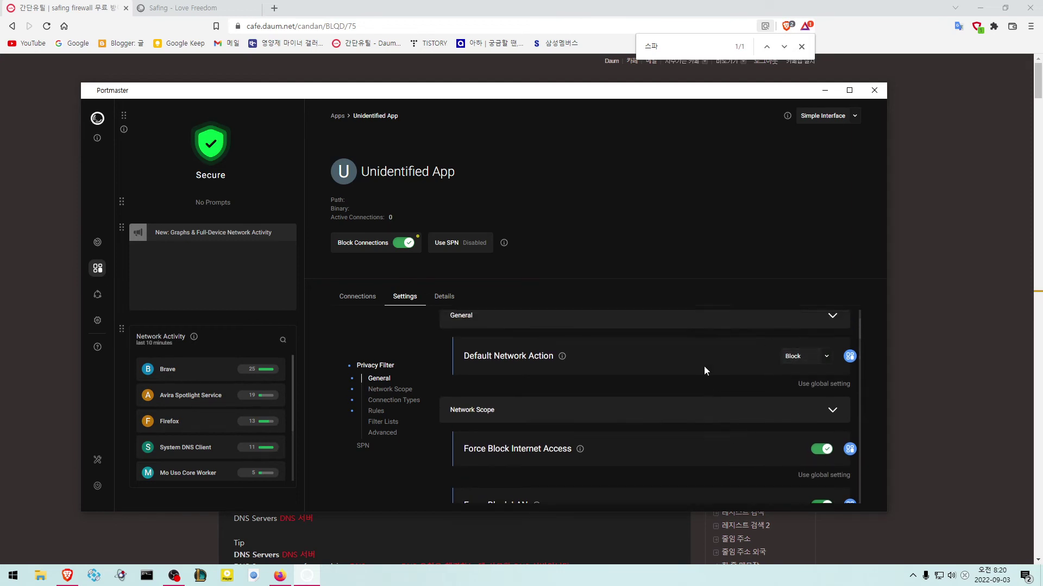
left_click(369, 298)
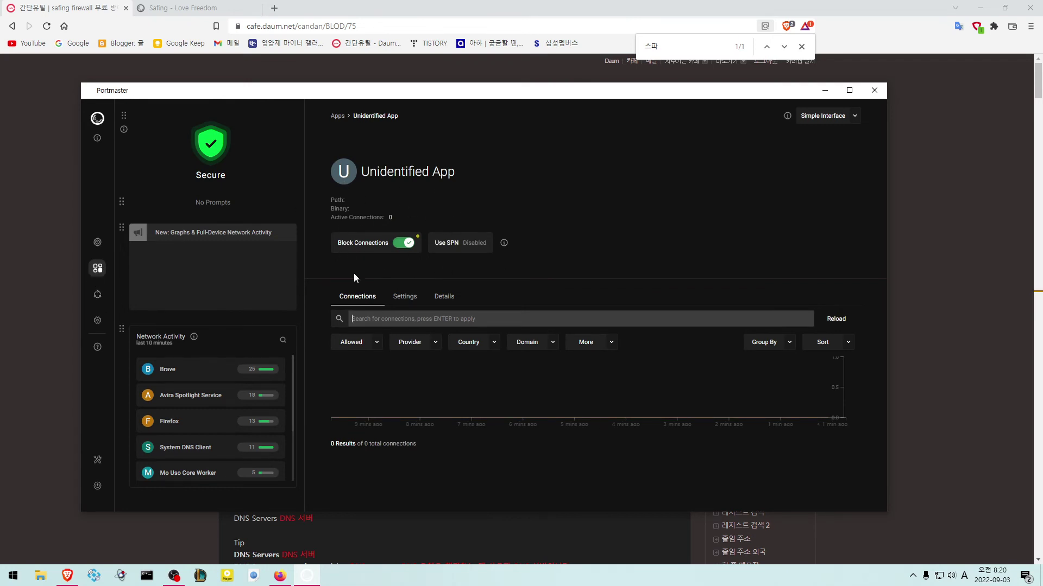
- Open Firefox from the list of all apps, filter its connections by country KR, and view the actions available for the github.com connection
left_click(98, 268)
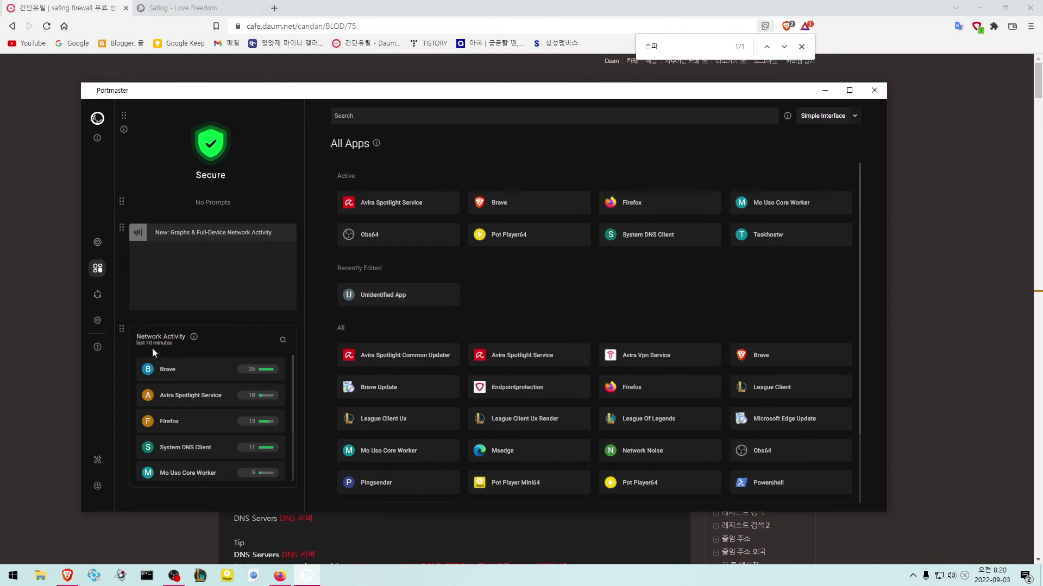
left_click(634, 204)
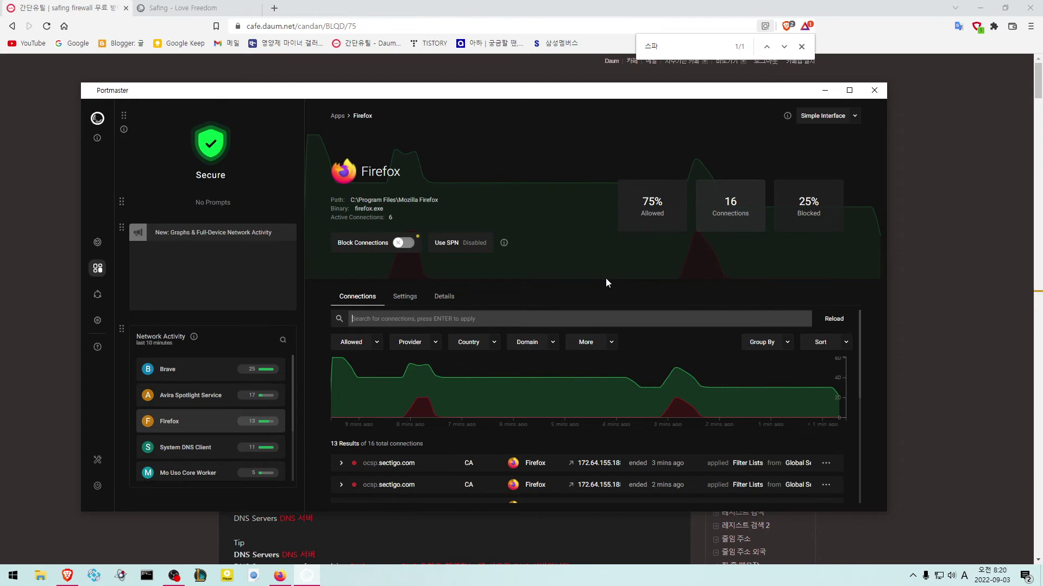
left_click(495, 343)
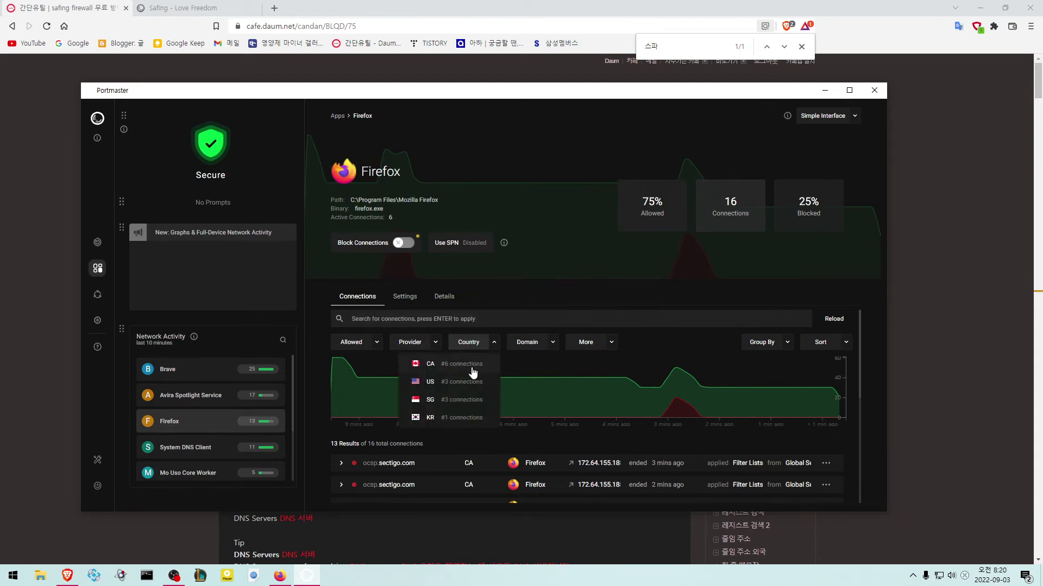
left_click(447, 419)
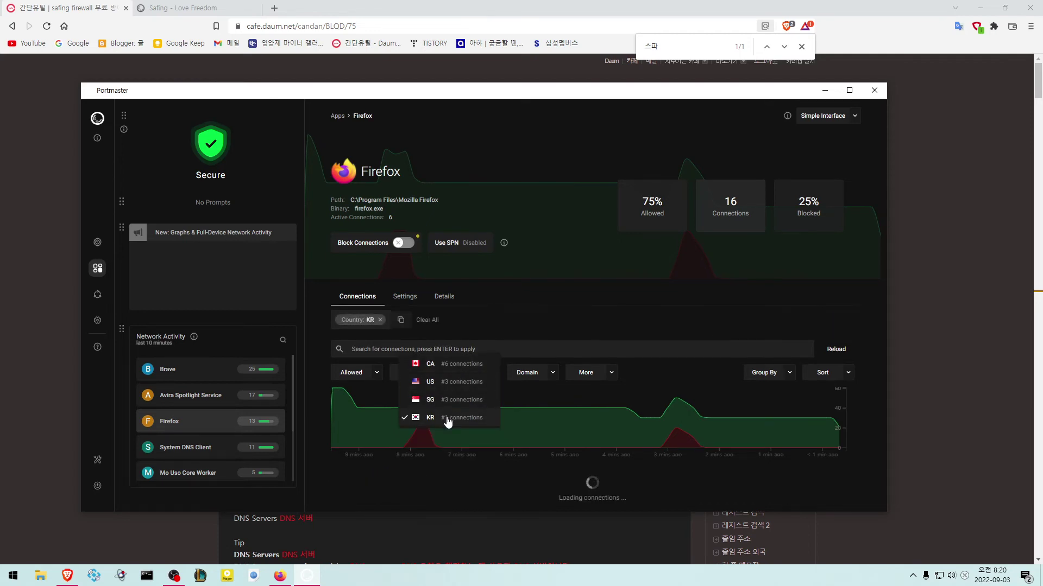
left_click(566, 407)
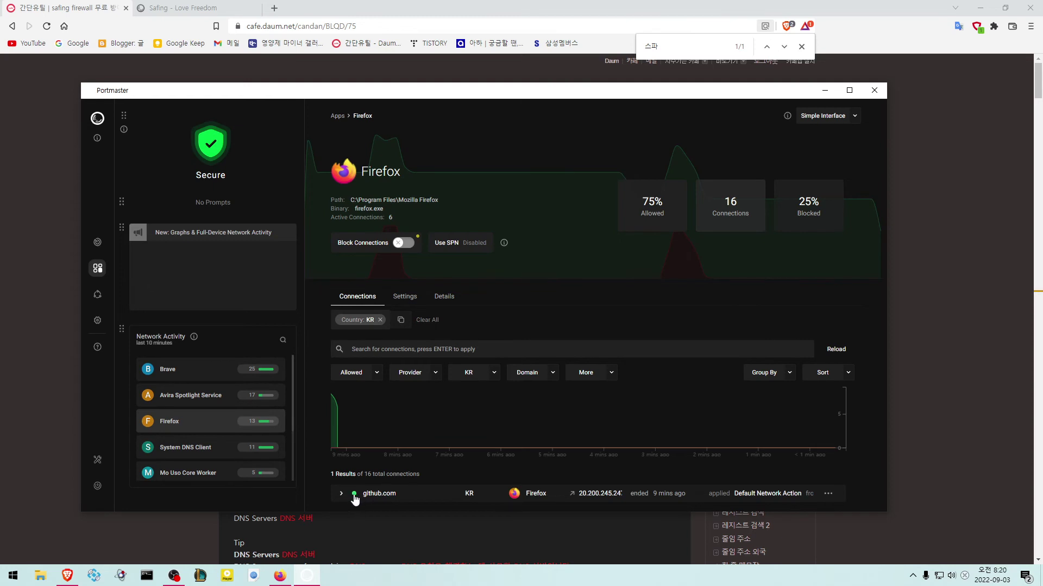
left_click(828, 494)
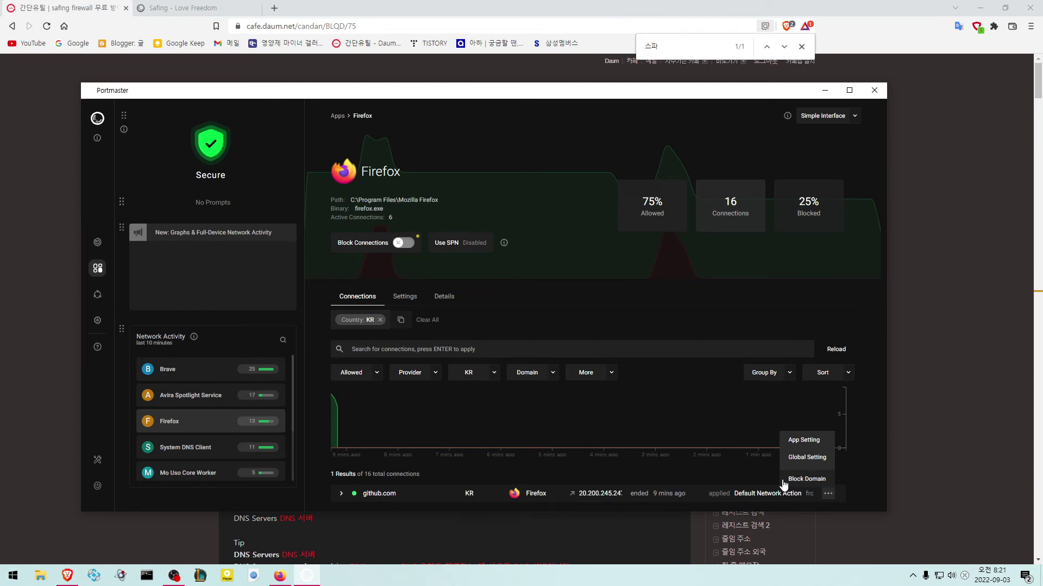
left_click(662, 413)
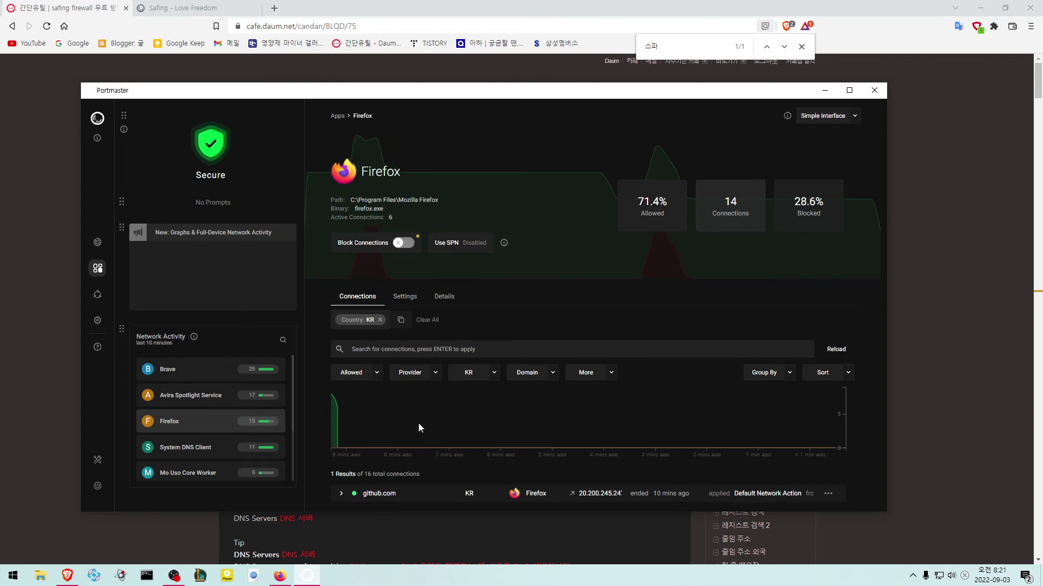
- In the overall network activity, inspect Mo Uso Core Worker's blocked settings-win.data.microsoft.com connection to IN and its available actions, and collapse the app's entry
left_click(98, 267)
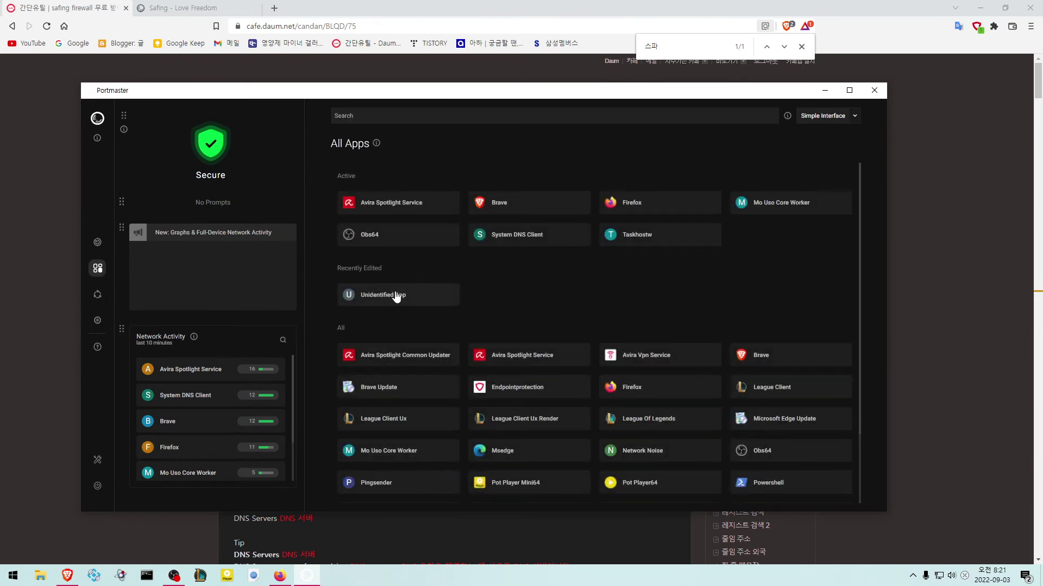
left_click(98, 243)
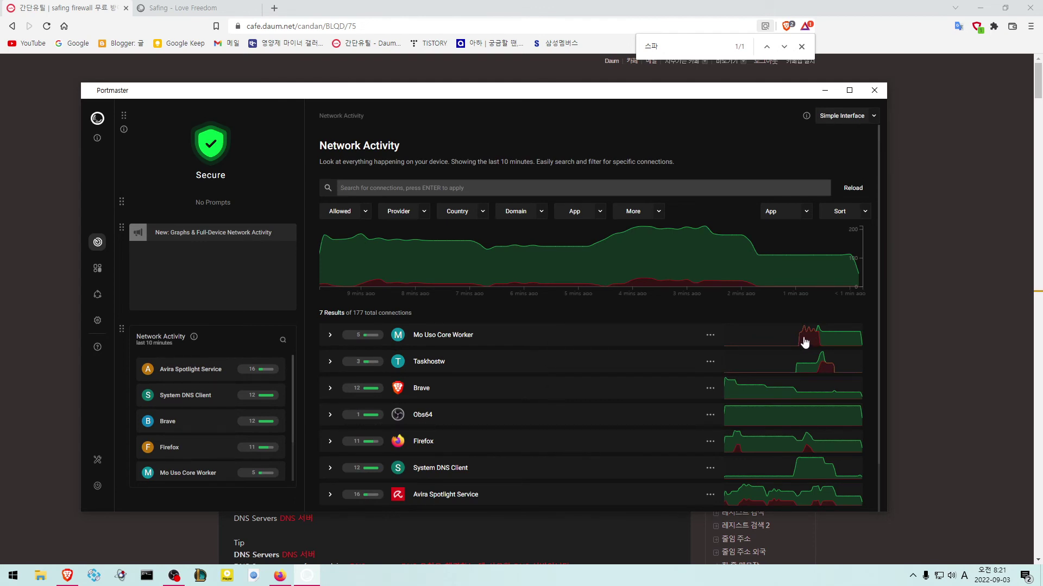
left_click(331, 335)
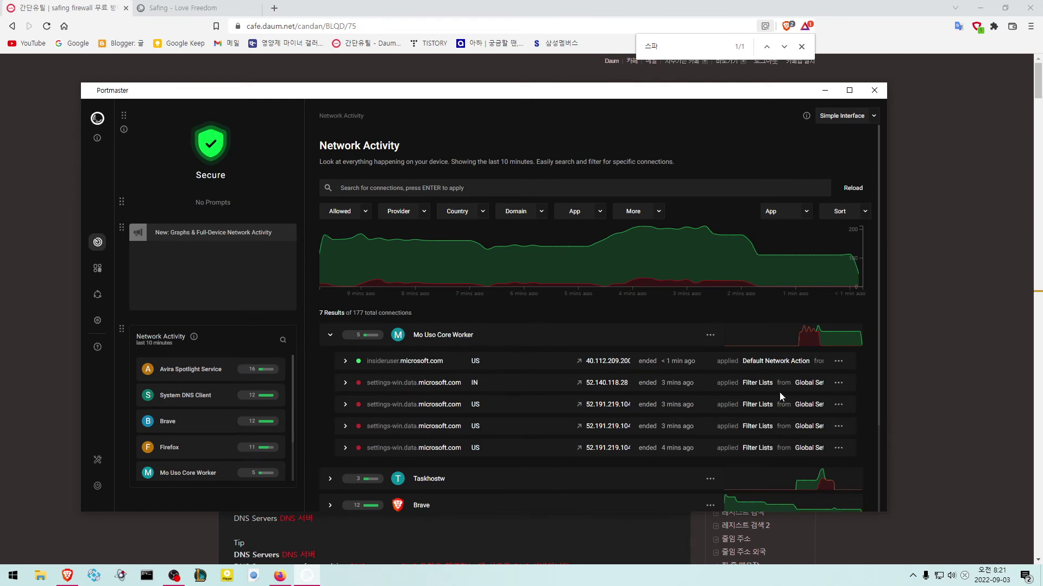
left_click(345, 383)
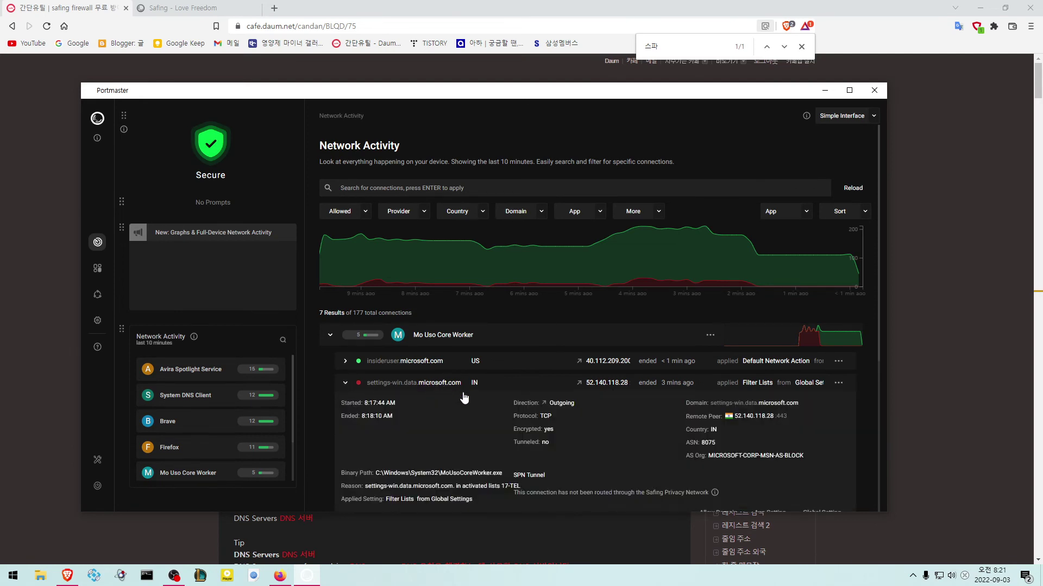
scroll(482, 410, "down", 1)
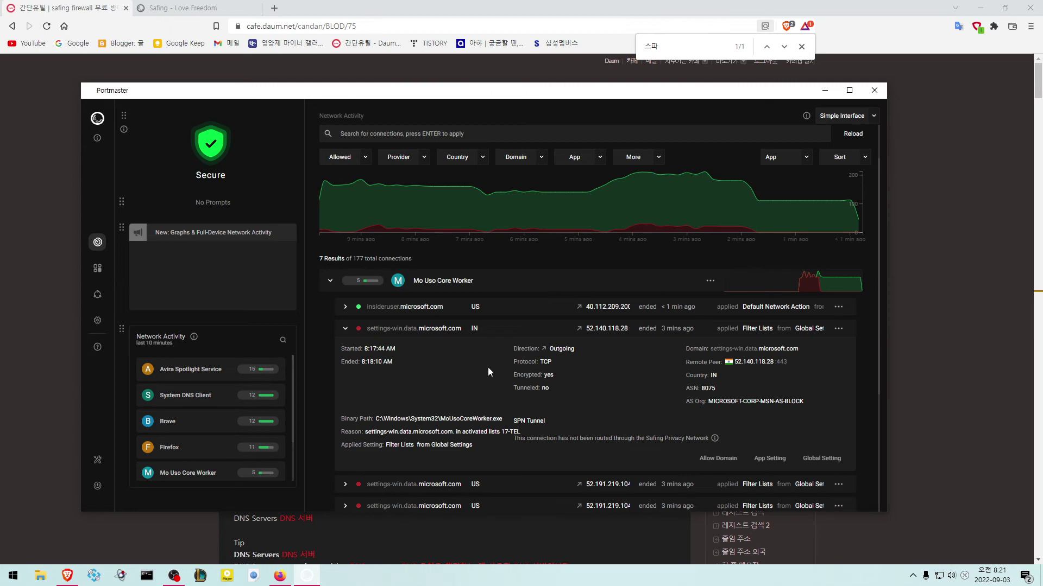
left_click(838, 328)
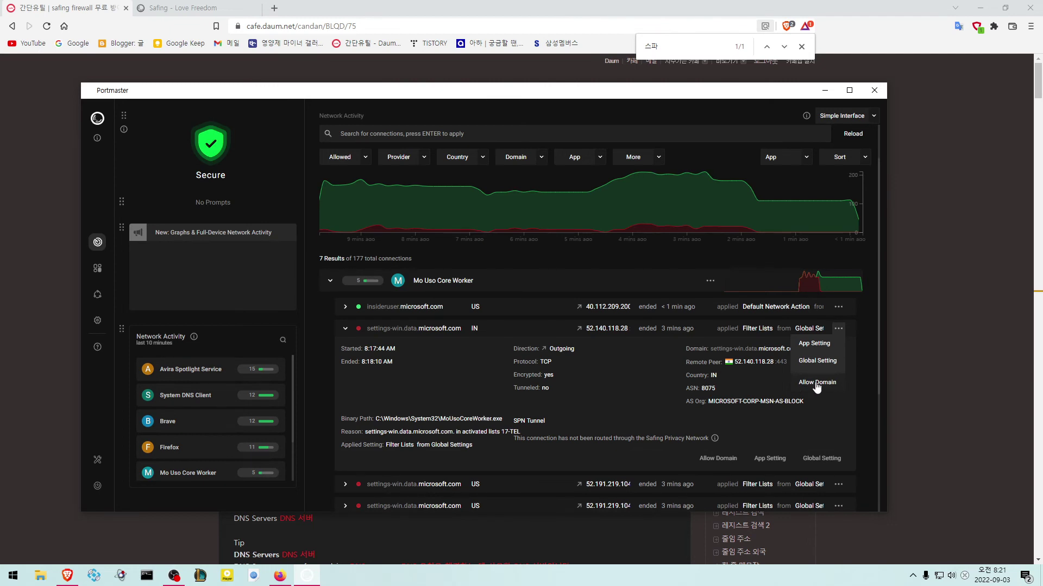
left_click(329, 281)
scroll(549, 349, "up", 1)
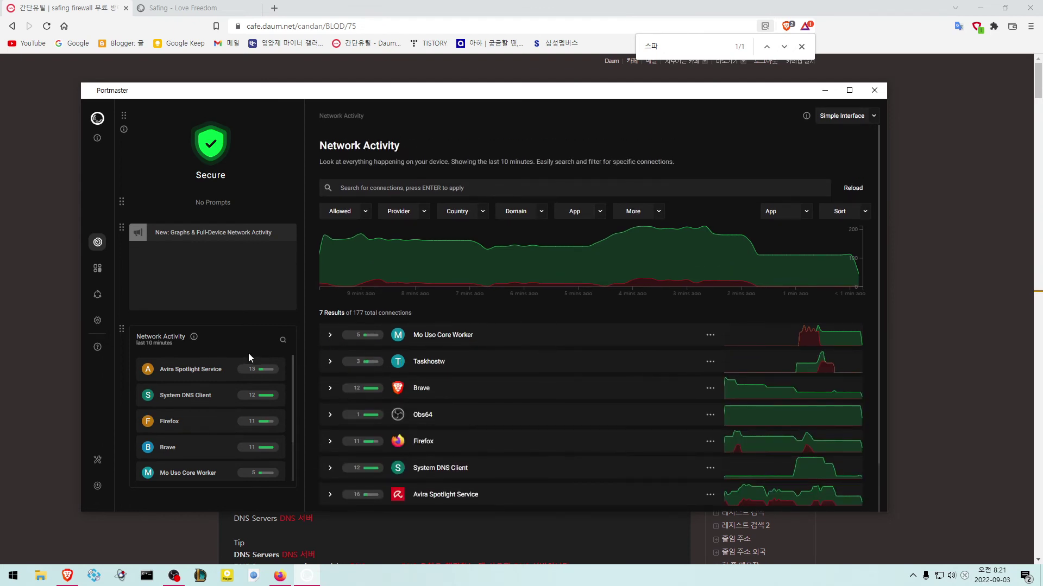
left_click(498, 338)
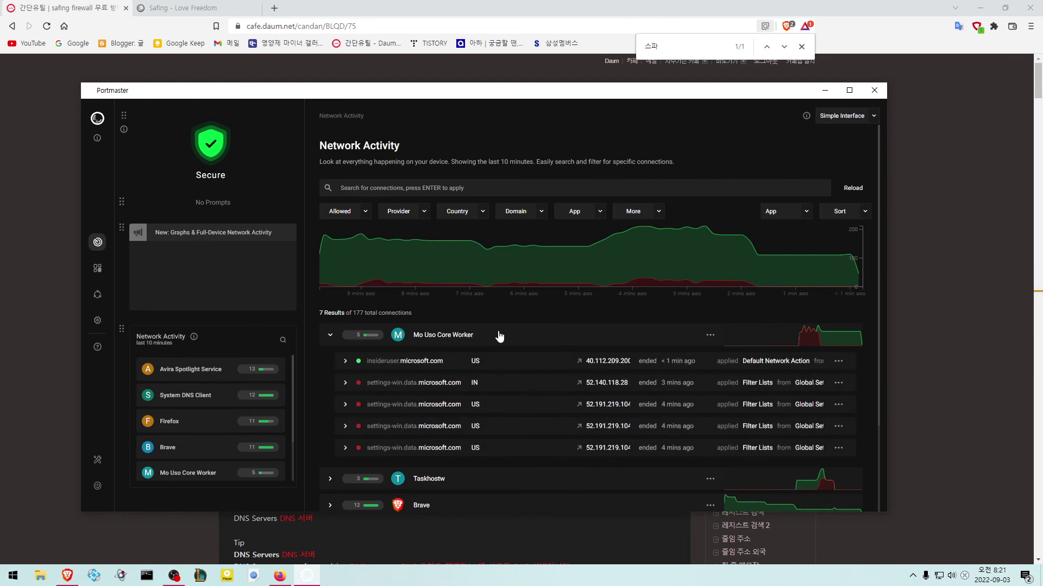
left_click(499, 337)
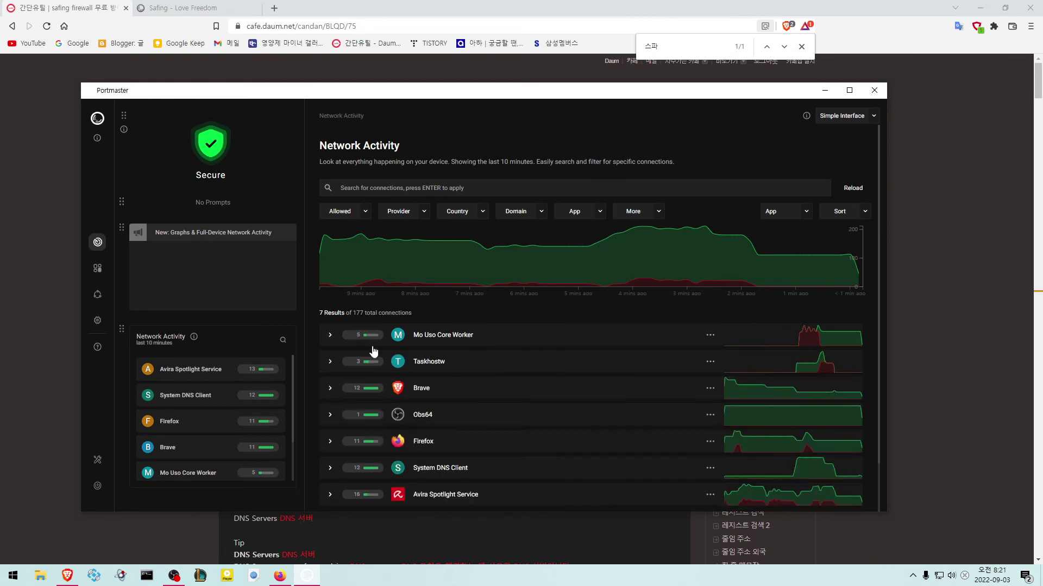
left_click(513, 341)
left_click(513, 341)
left_click(513, 341)
left_click(513, 340)
- Open Firefox's connections from the network activity overview, reload them, and view the actions available for the first blocked ocsp.sectigo.com connection
left_click(187, 424)
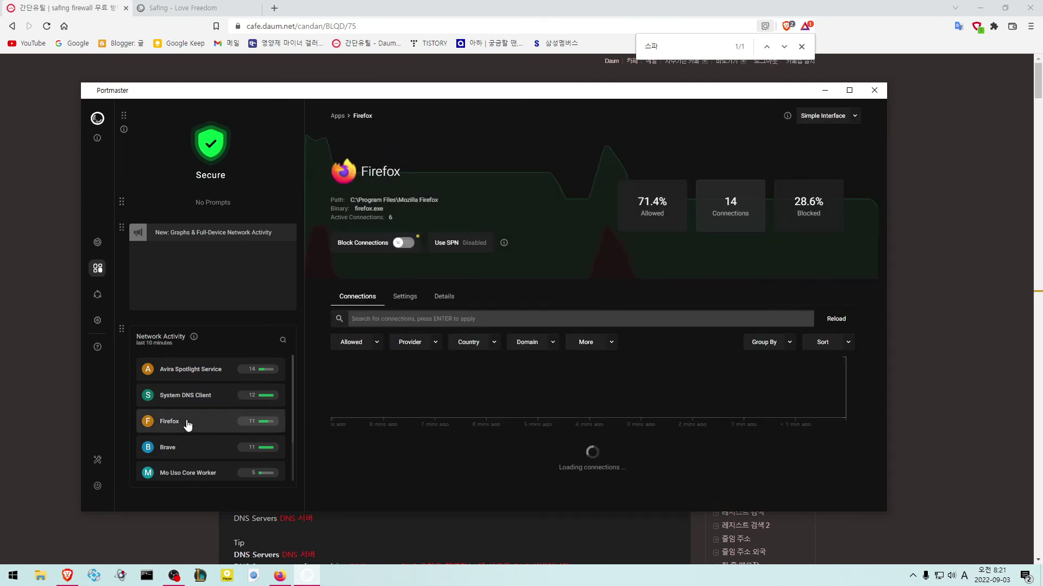
left_click(831, 321)
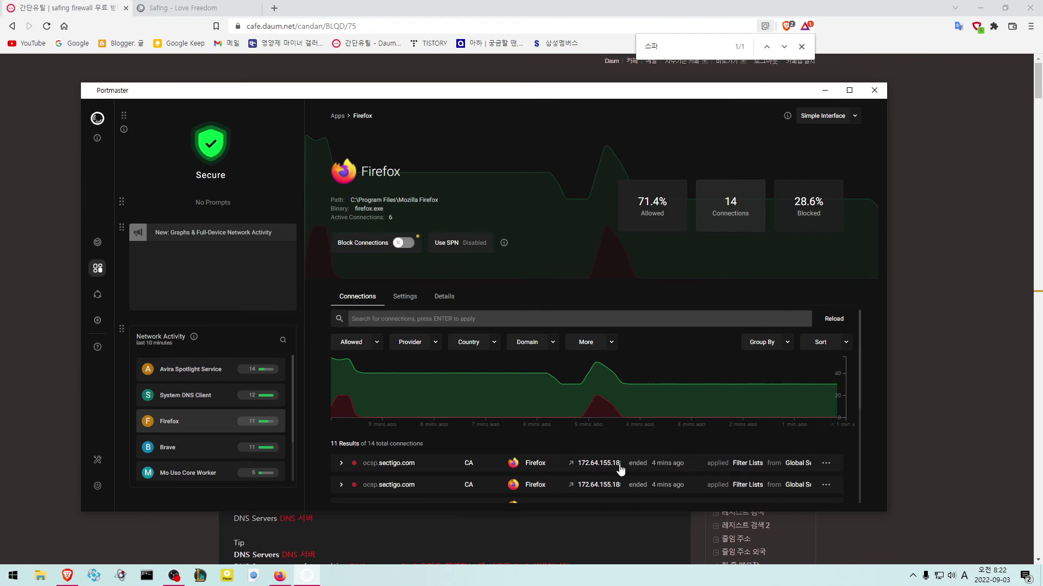
left_click(825, 462)
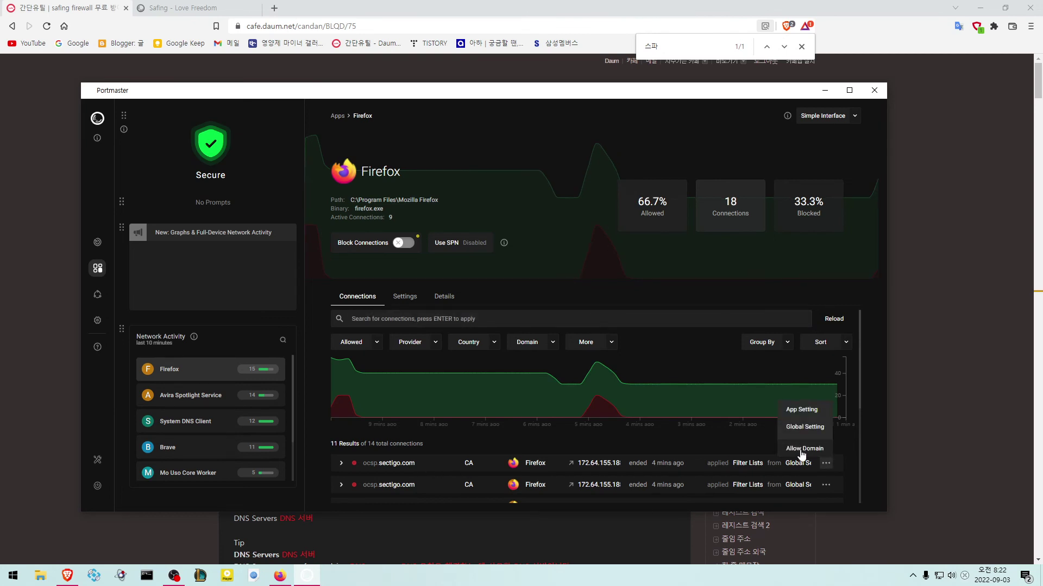
left_click(637, 291)
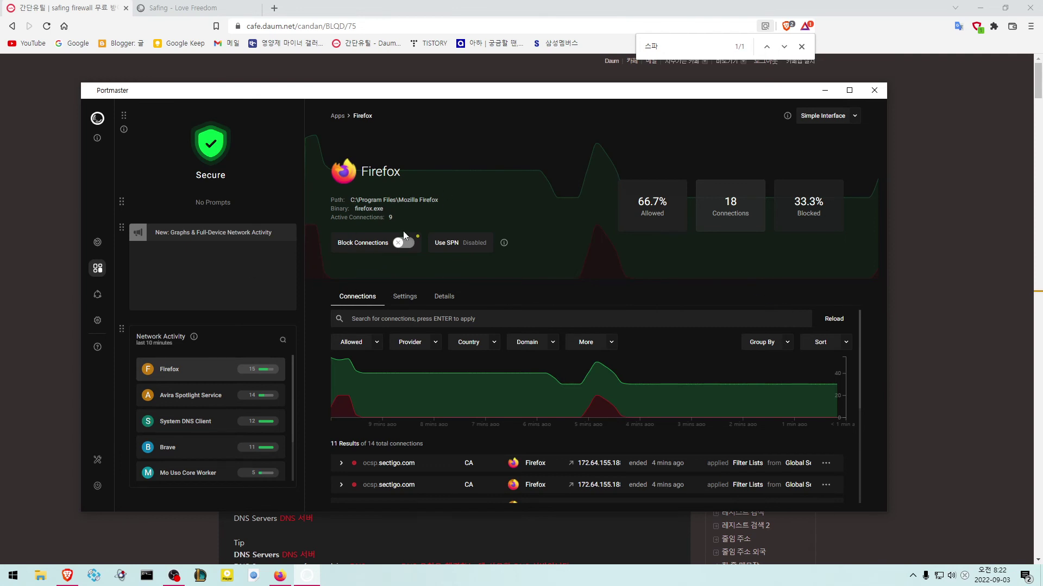
- Check the Use SPN hint for Firefox and view its app-specific Network Scope settings
mouse_move(404, 249)
mouse_move(462, 242)
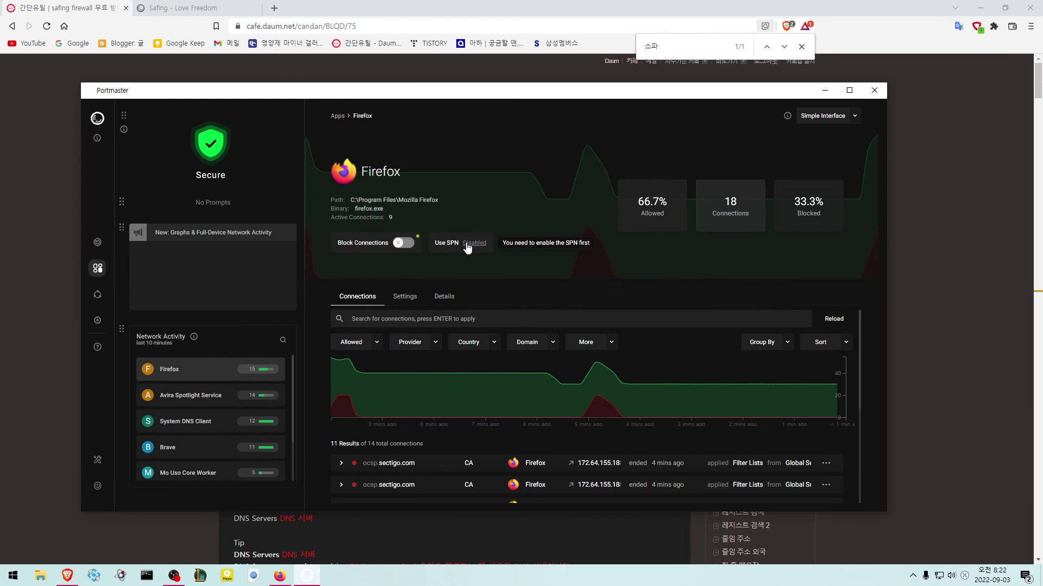
left_click(404, 297)
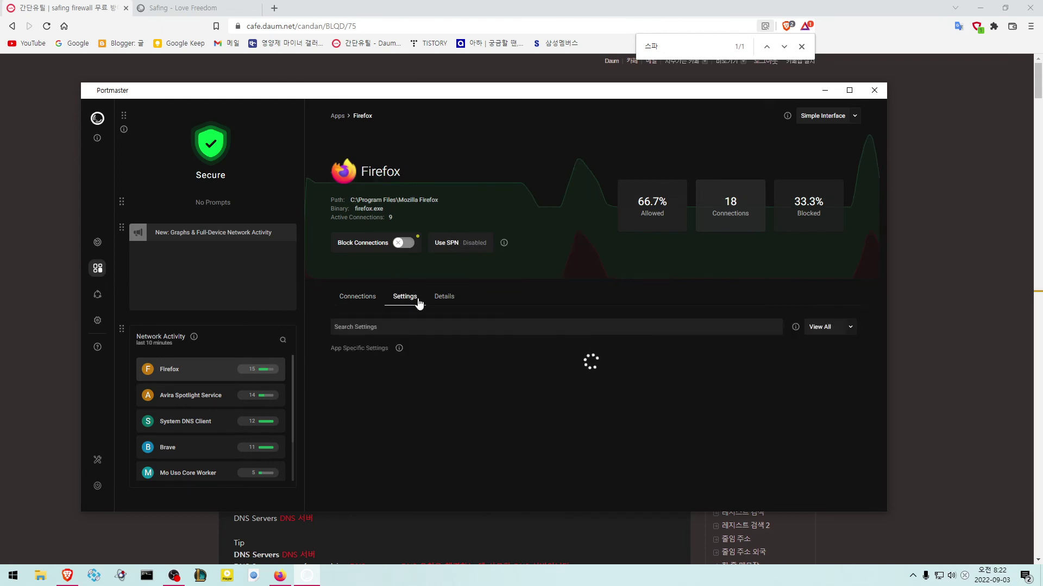
scroll(591, 401, "down", 3)
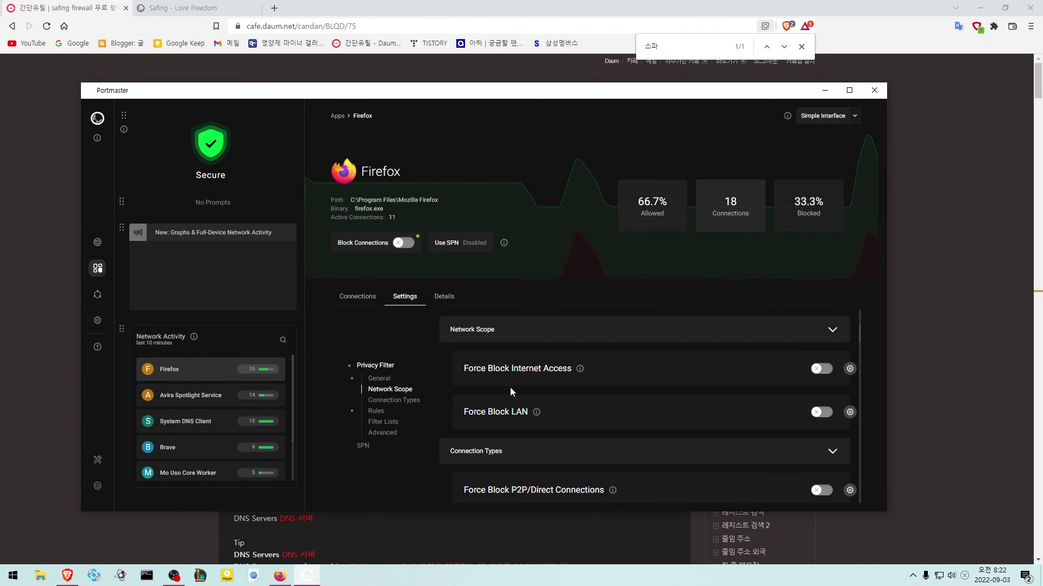
- Open the global settings and view the Privacy Filter's network scope and connection type options
left_click(100, 326)
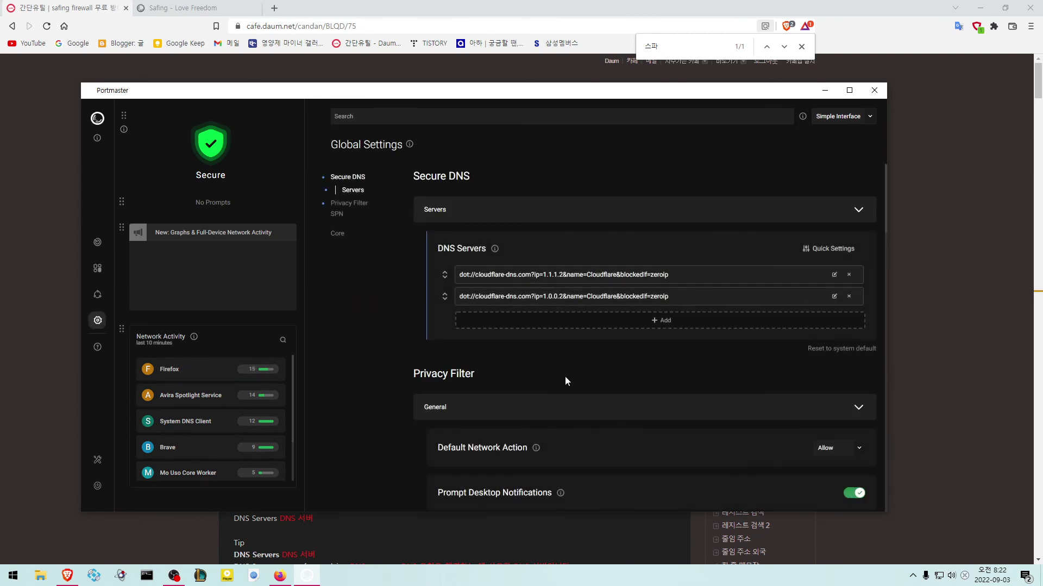
scroll(564, 376, "down", 3)
scroll(556, 344, "down", 3)
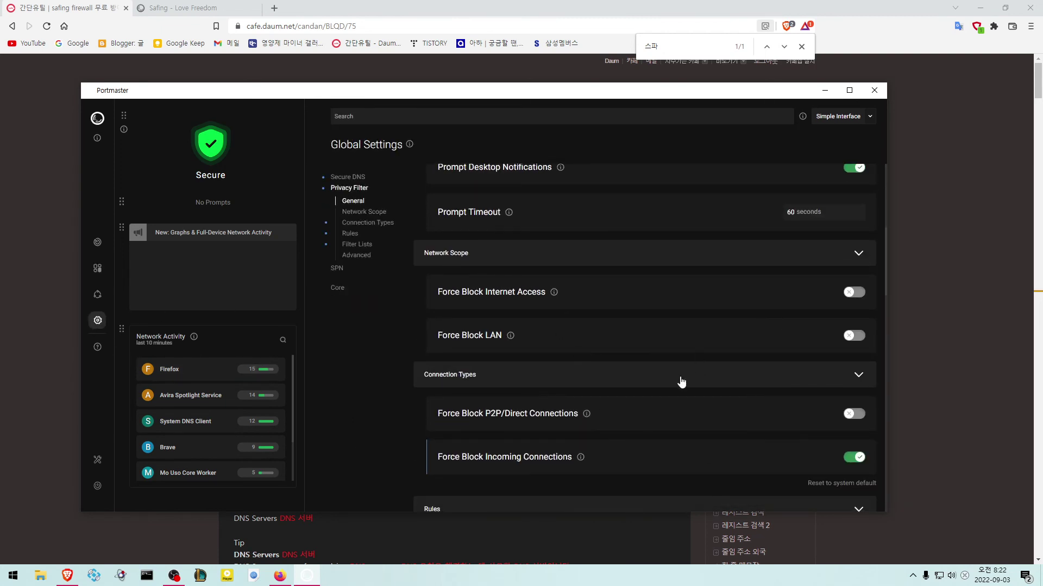